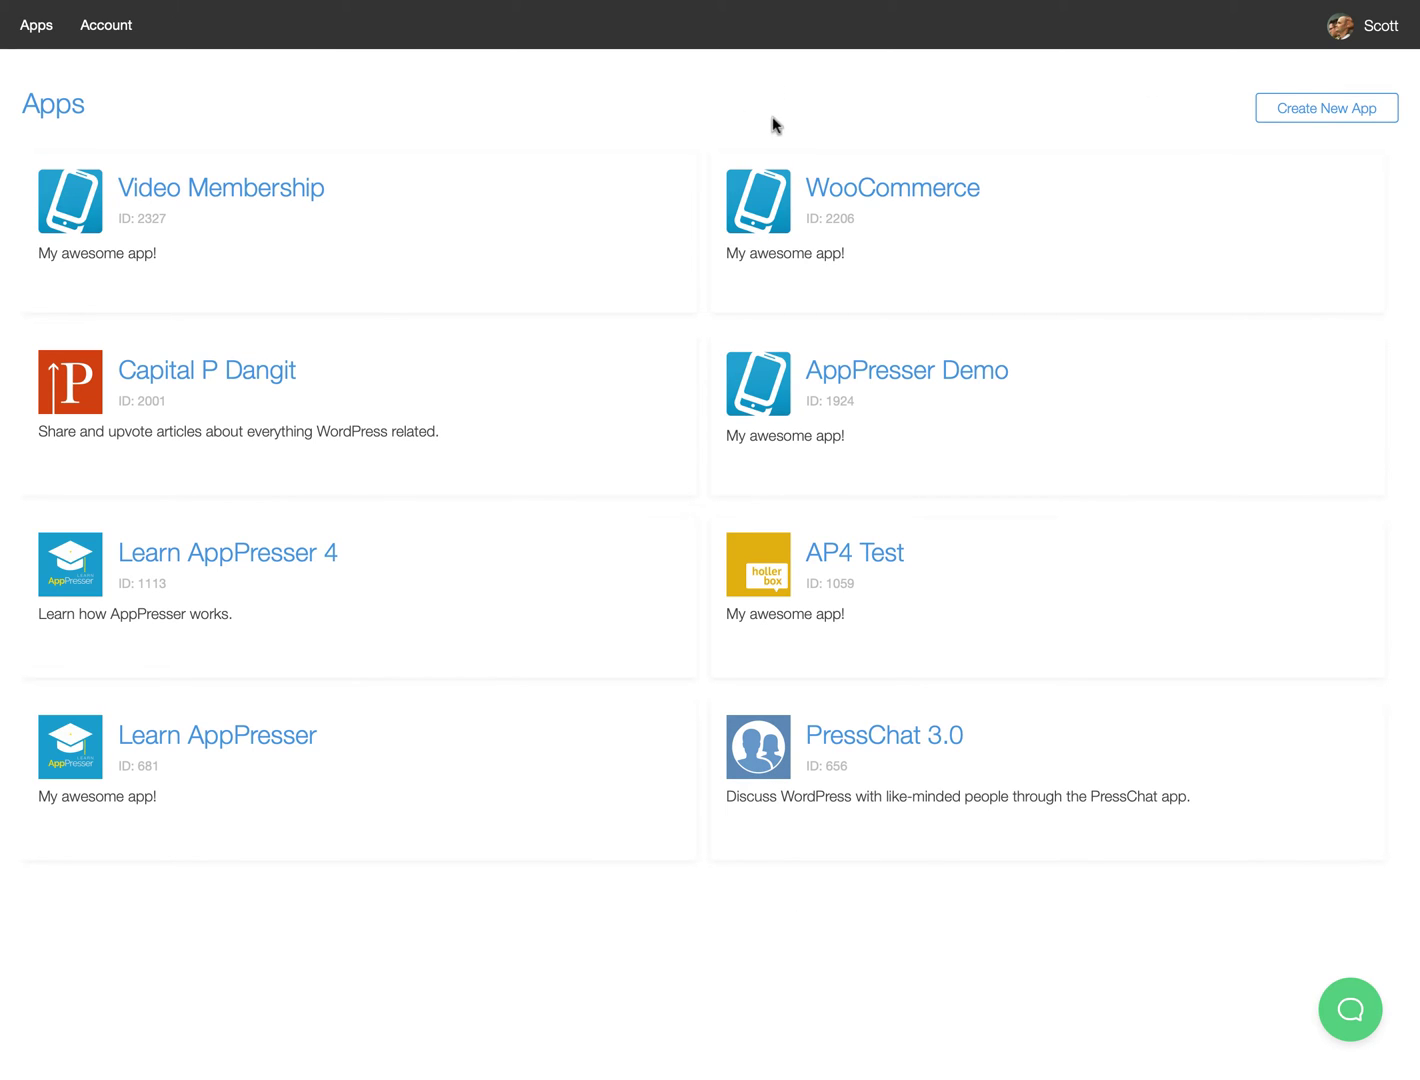
- Start a new app and title it 'Membership Demo Video'
{"action": "left_click", "coordinate": [1308, 122]}
{"action": "left_click", "coordinate": [314, 347]}
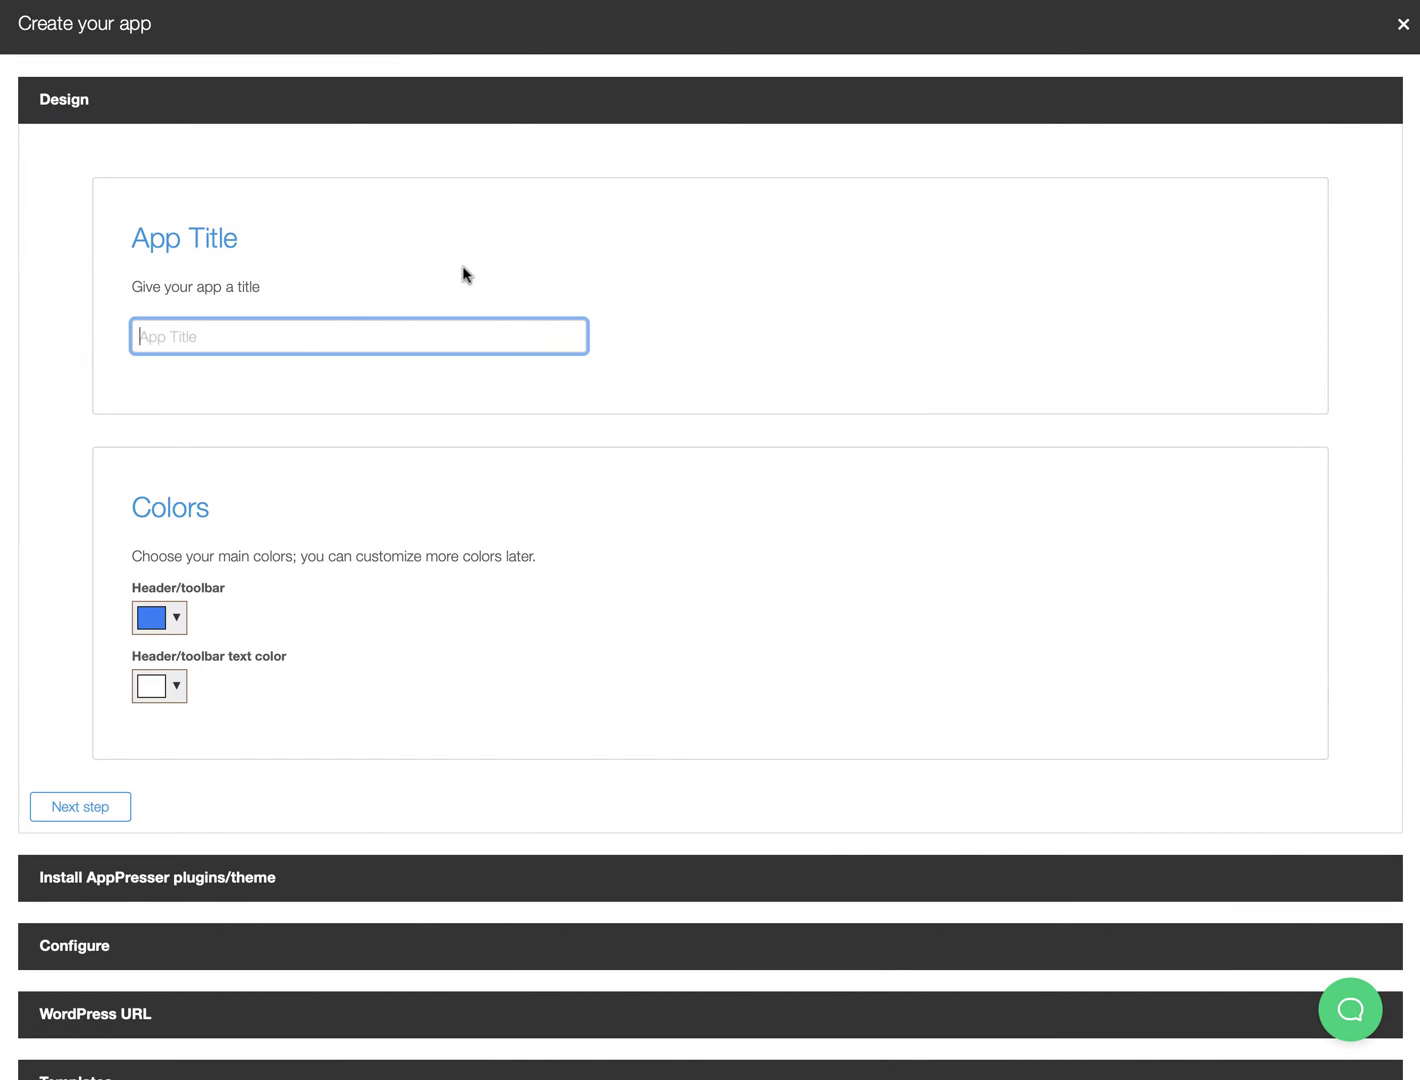
{"action": "type", "text": "Membership Demo Video"}
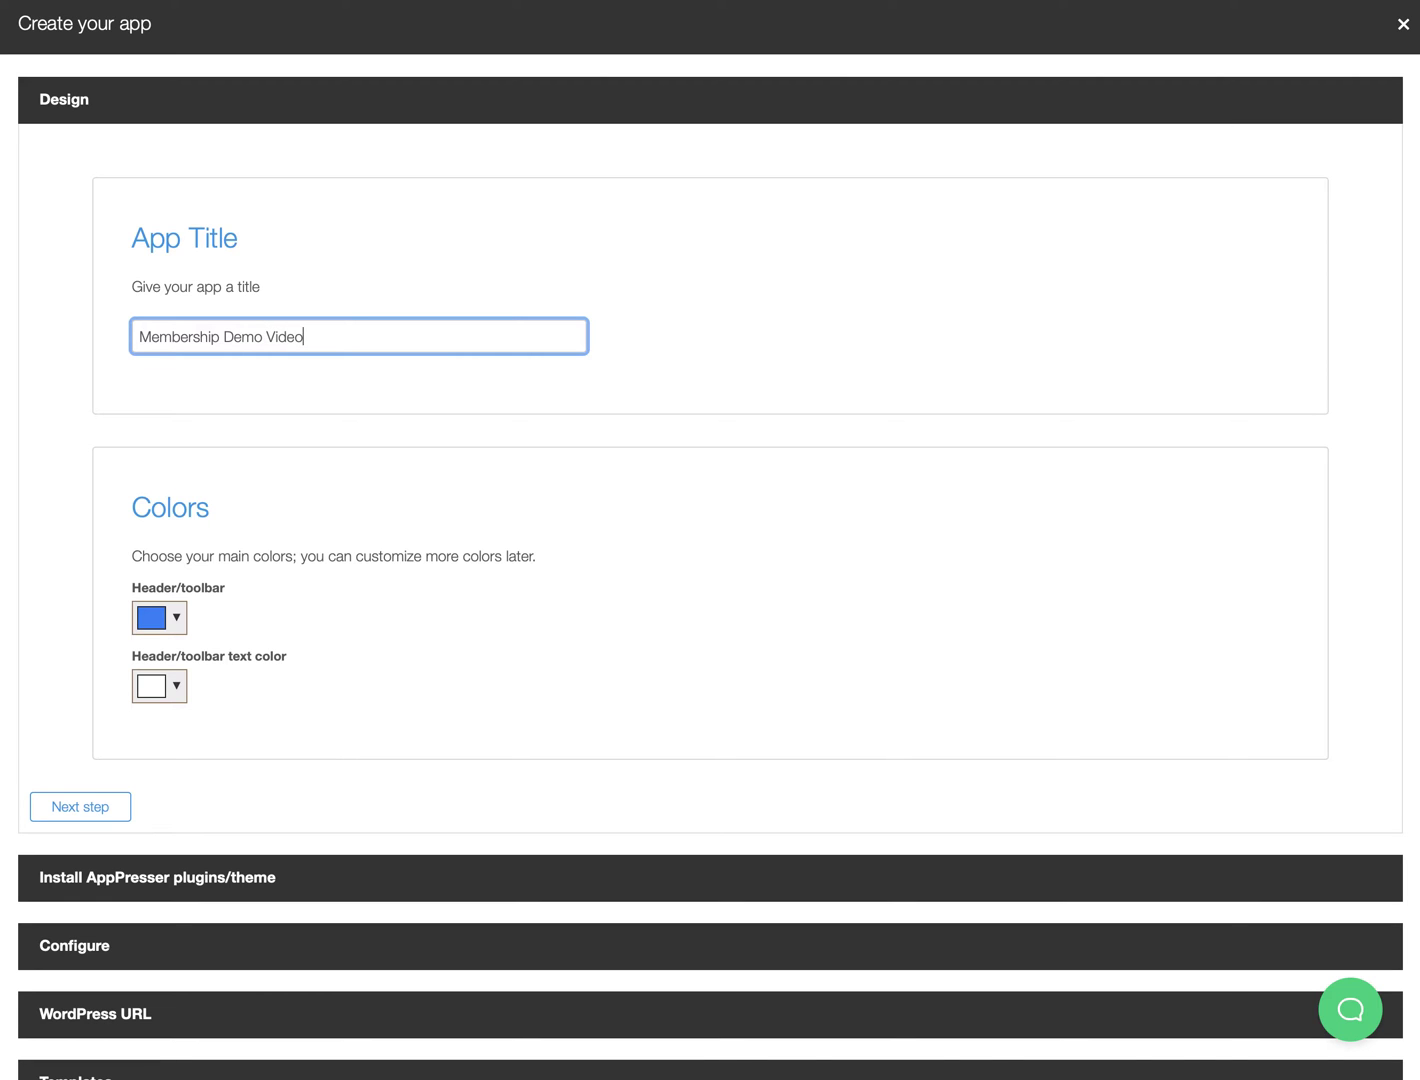
{"action": "scroll", "coordinate": [304, 580], "scroll_direction": "down", "scroll_amount": 2}
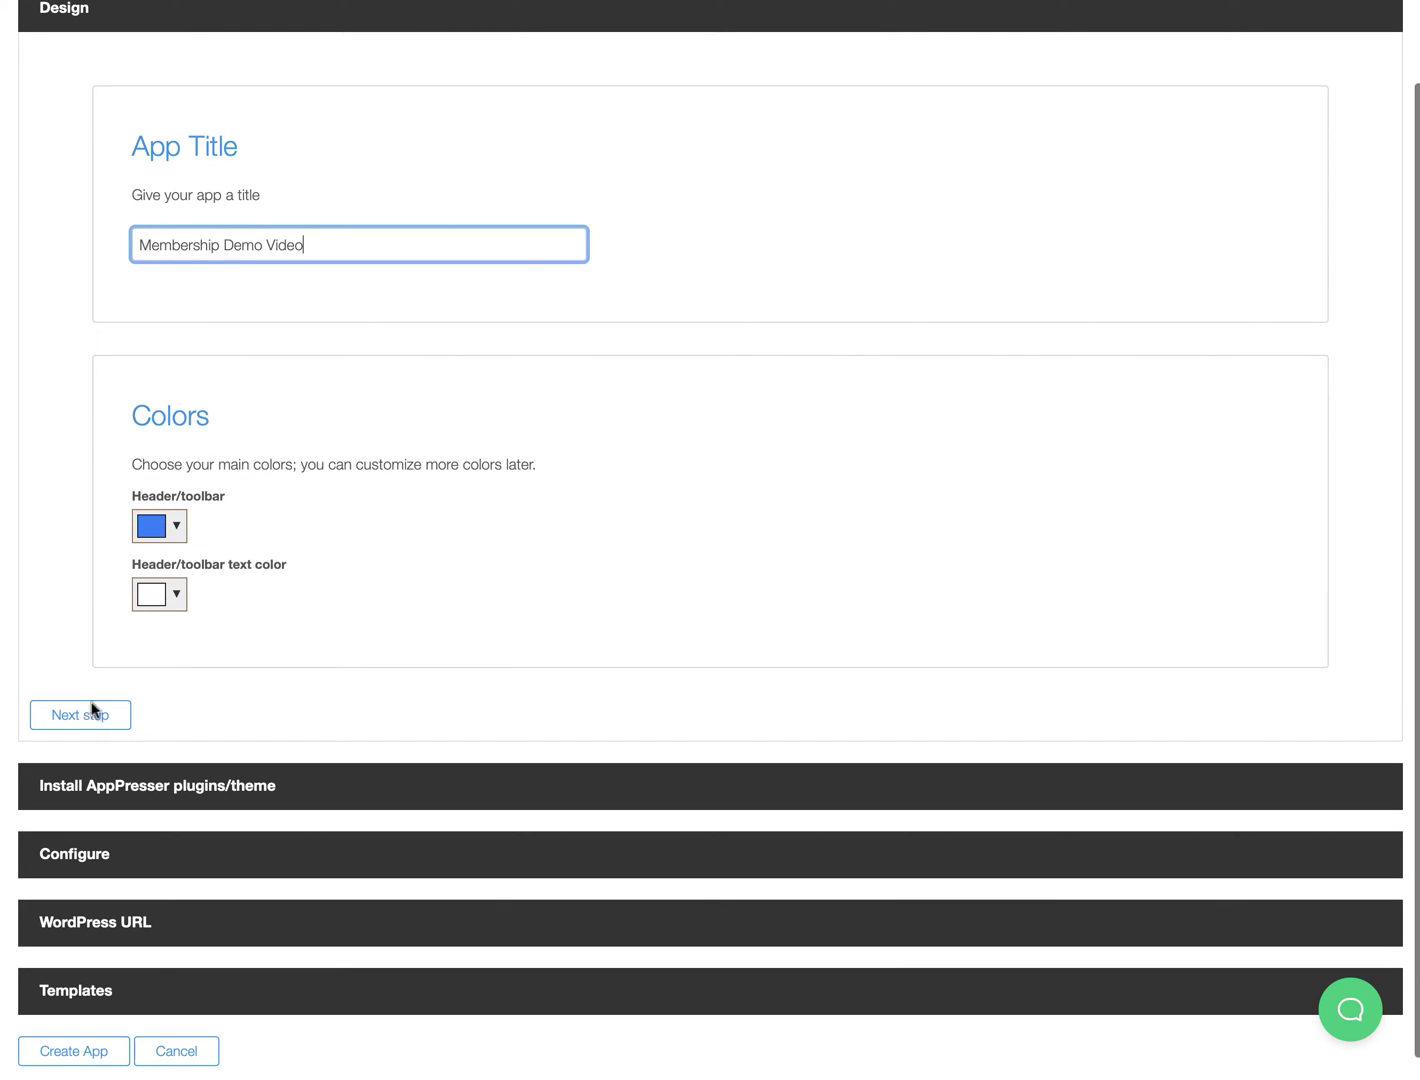
- Set the header/toolbar colour to a burnt orange
{"action": "left_click", "coordinate": [160, 533]}
{"action": "left_click_drag", "start_coordinate": [298, 600], "coordinate": [314, 565]}
{"action": "left_click", "coordinate": [269, 587]}
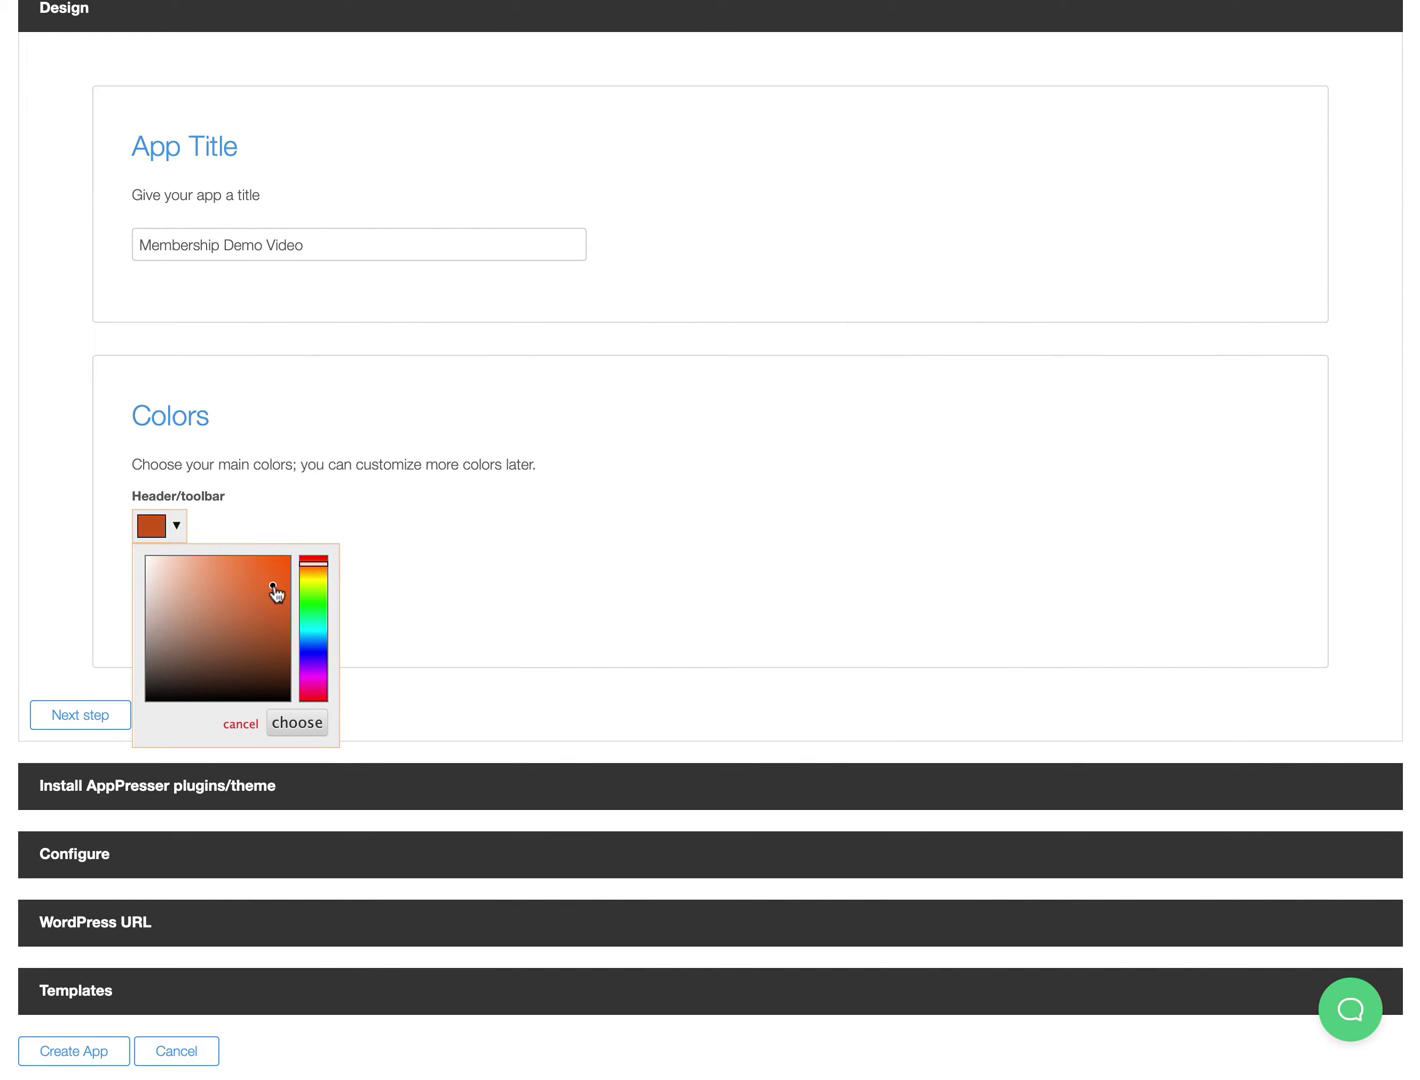
{"action": "left_click", "coordinate": [238, 540]}
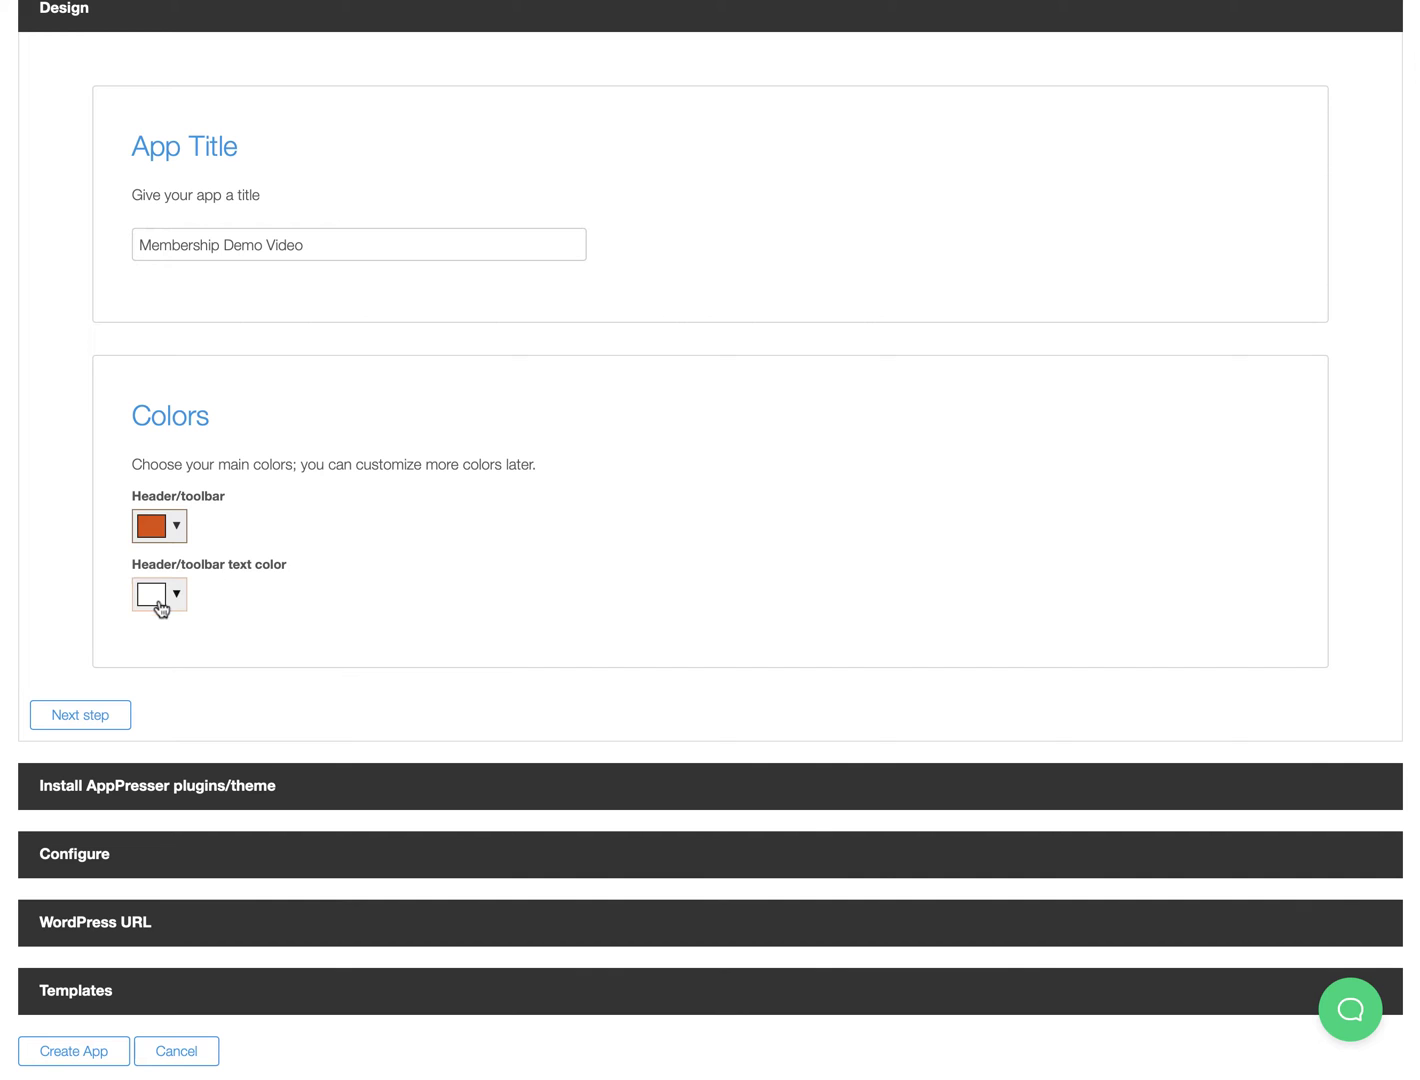
- Advance to the plugin and theme install step, then switch to the WordPress Plugins page
{"action": "scroll", "coordinate": [143, 675], "scroll_direction": "down", "scroll_amount": 1}
{"action": "left_click", "coordinate": [88, 694]}
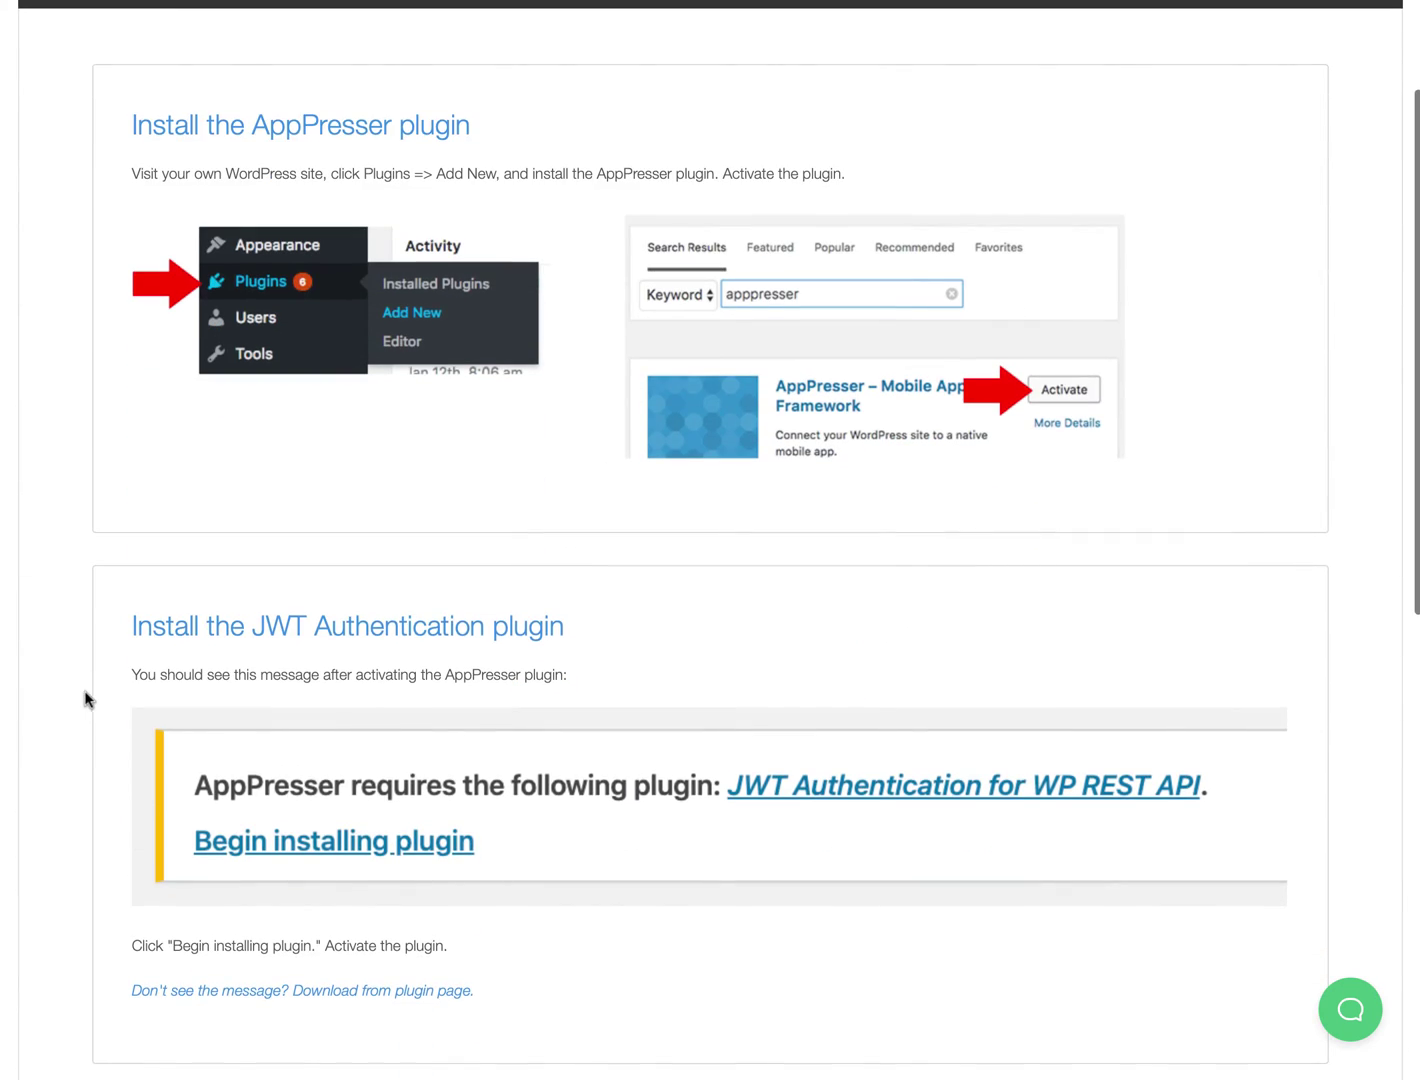
{"action": "scroll", "coordinate": [289, 549], "scroll_direction": "down", "scroll_amount": 5}
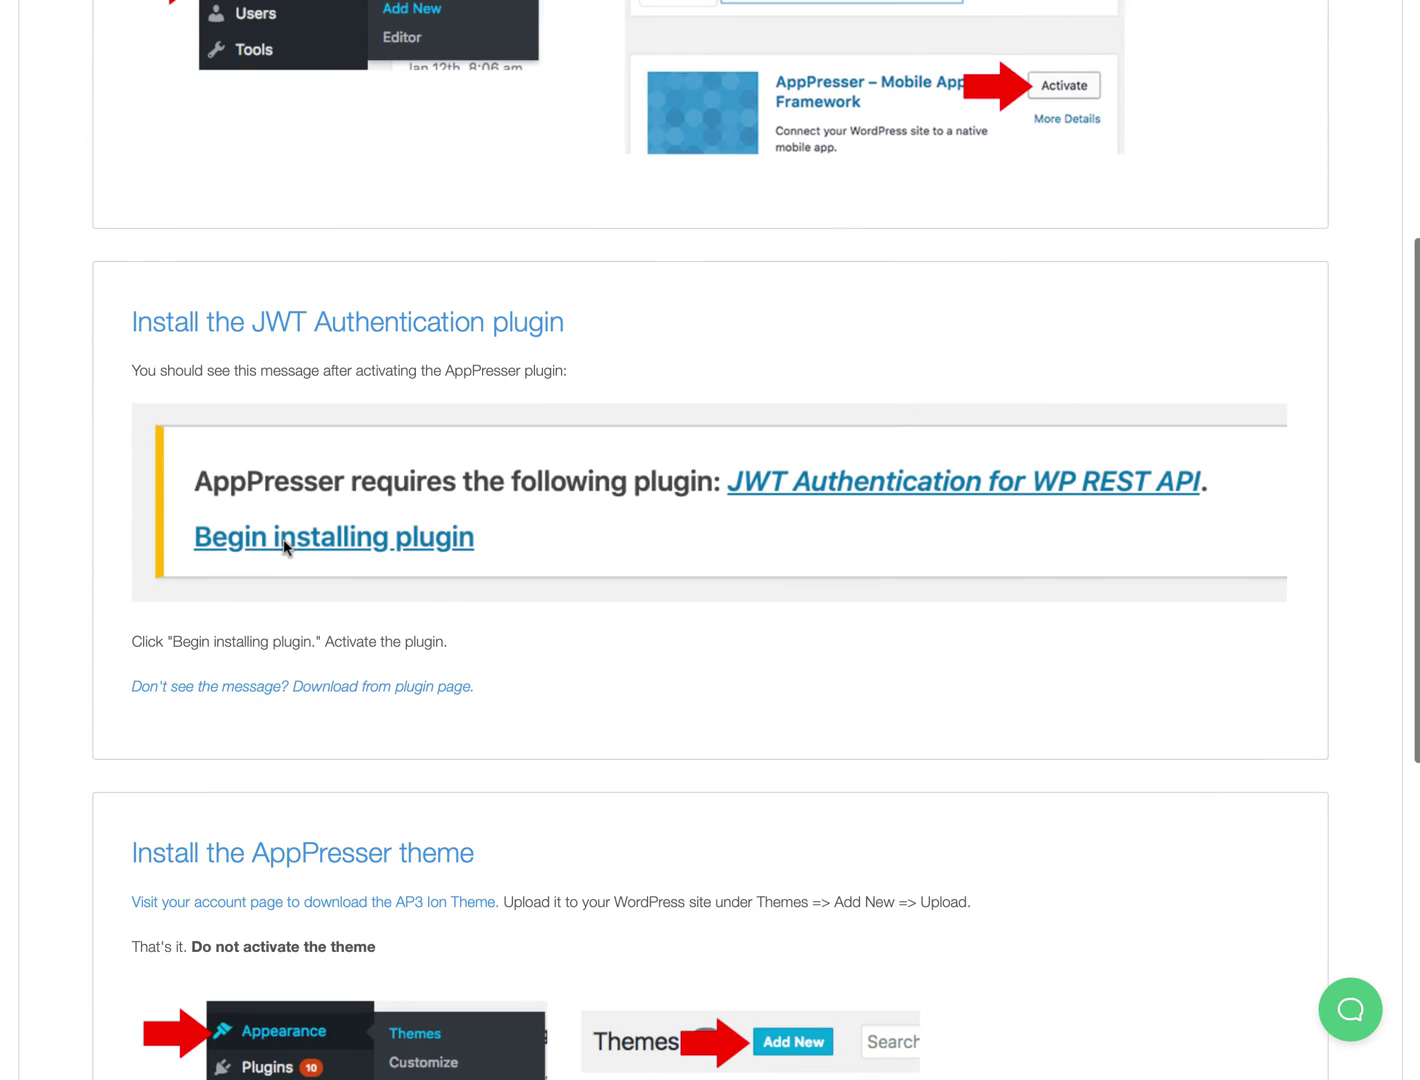
{"action": "left_click", "coordinate": [1030, 3]}
- Confirm JWT Authentication for WP-API is in the active plugins list
{"action": "scroll", "coordinate": [520, 240], "scroll_direction": "up", "scroll_amount": 3}
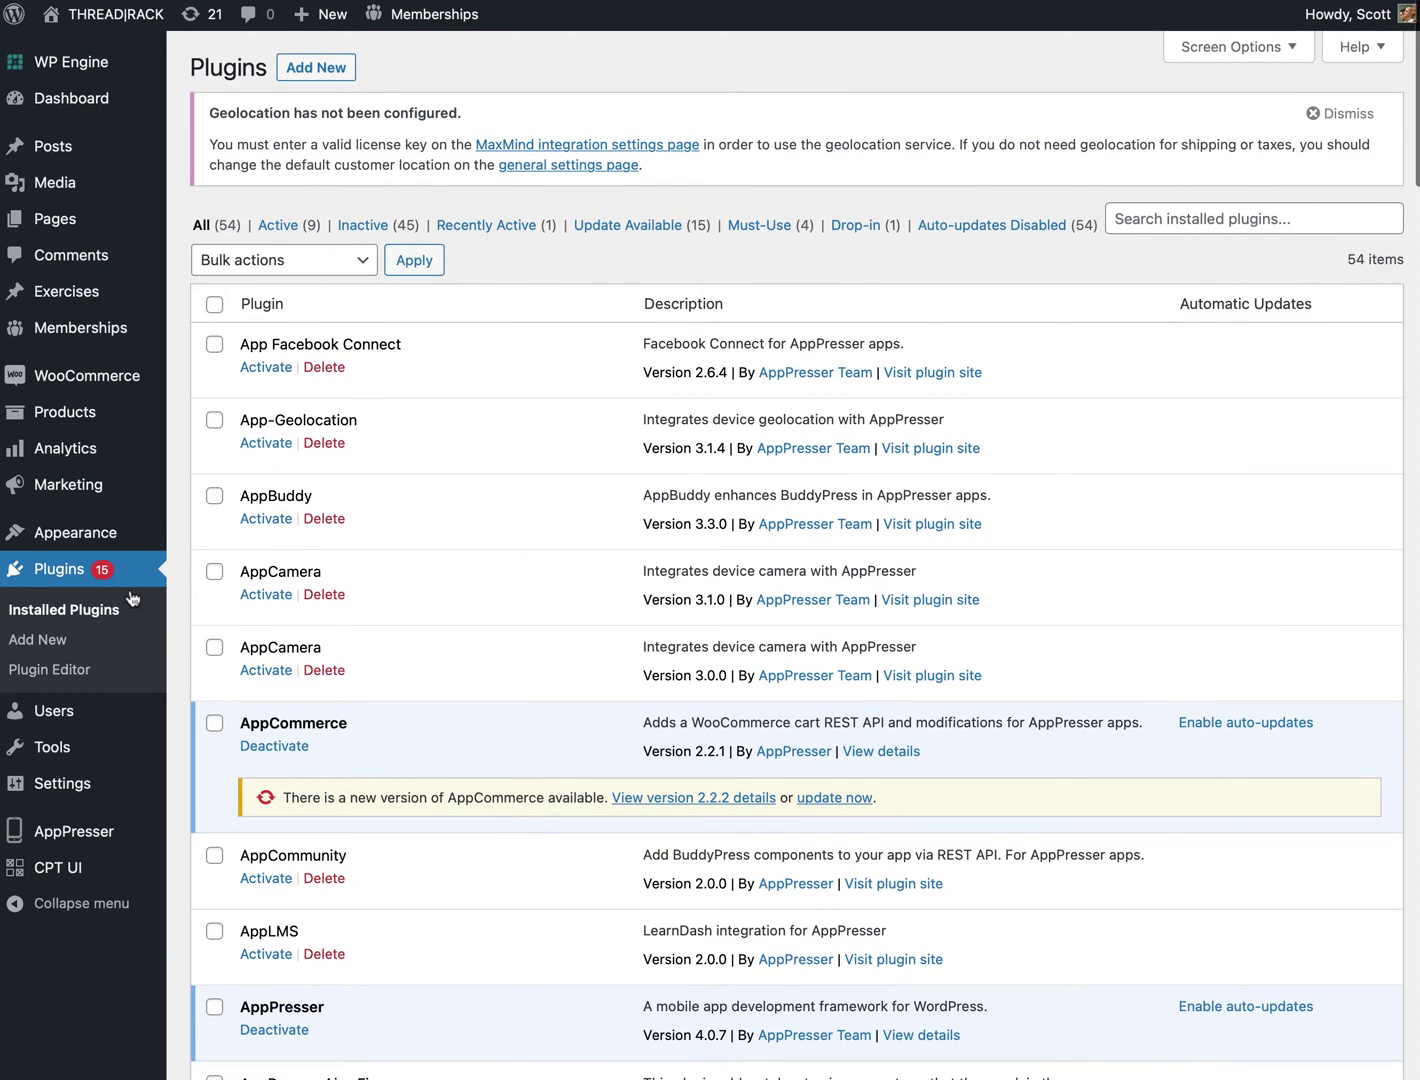
{"action": "scroll", "coordinate": [223, 717], "scroll_direction": "down", "scroll_amount": 5}
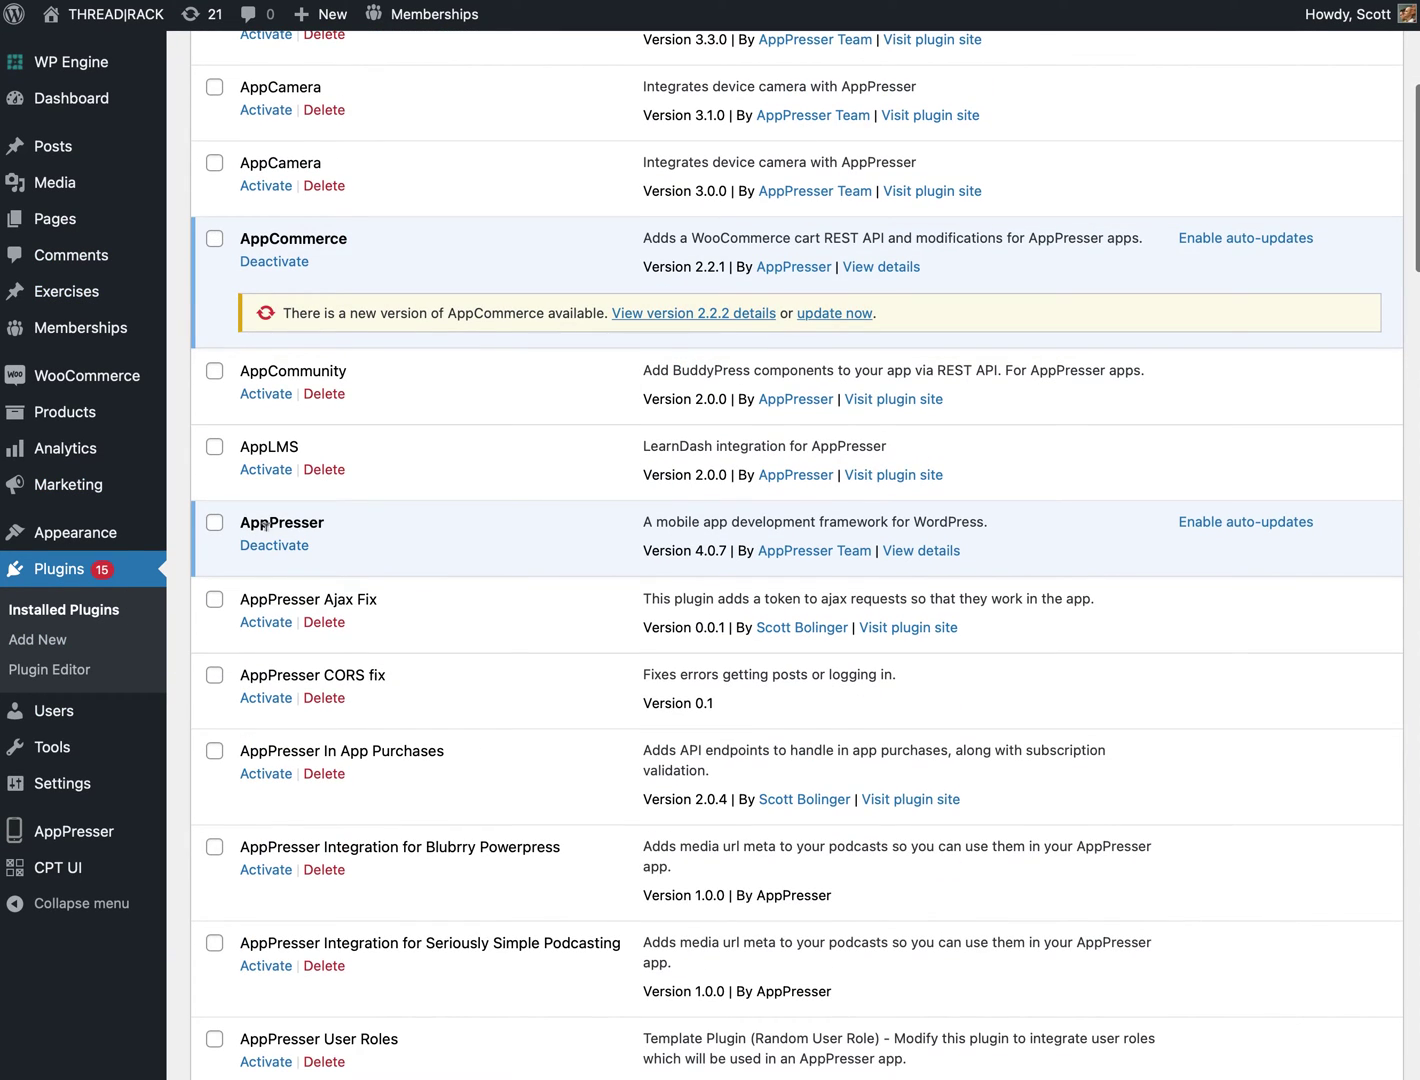
{"action": "scroll", "coordinate": [354, 636], "scroll_direction": "down", "scroll_amount": 20}
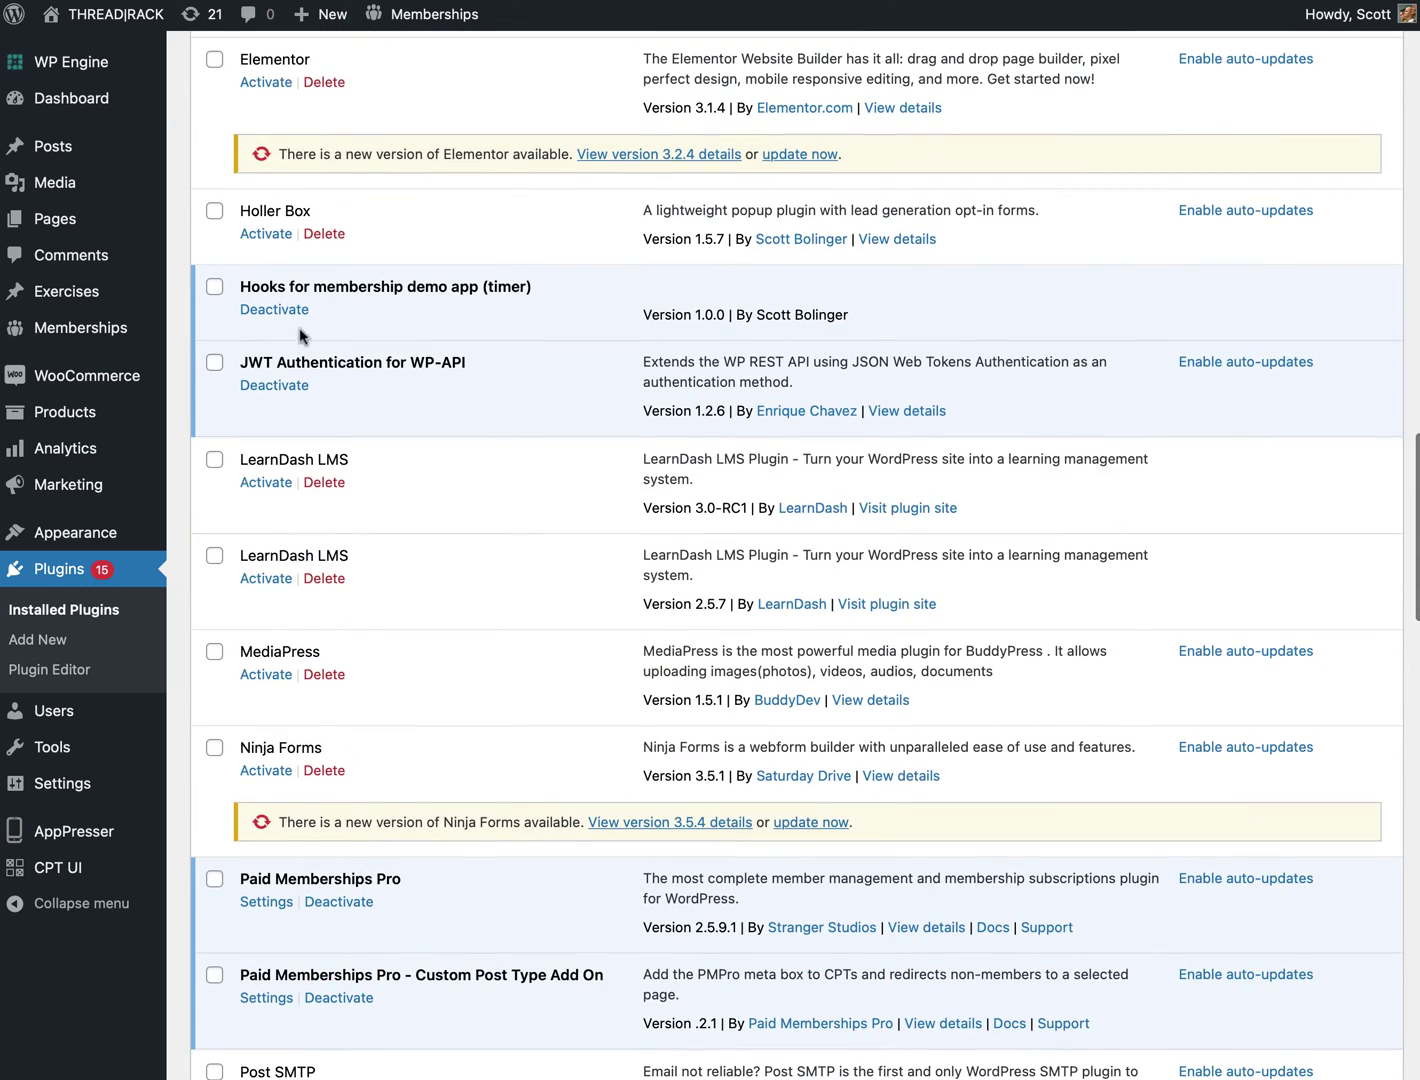
{"action": "left_click_drag", "start_coordinate": [240, 360], "coordinate": [484, 368]}
{"action": "left_click", "coordinate": [447, 361]}
- Open AppPresser Settings and check the JWT secret key message and staging site slug
{"action": "mouse_move", "coordinate": [97, 867]}
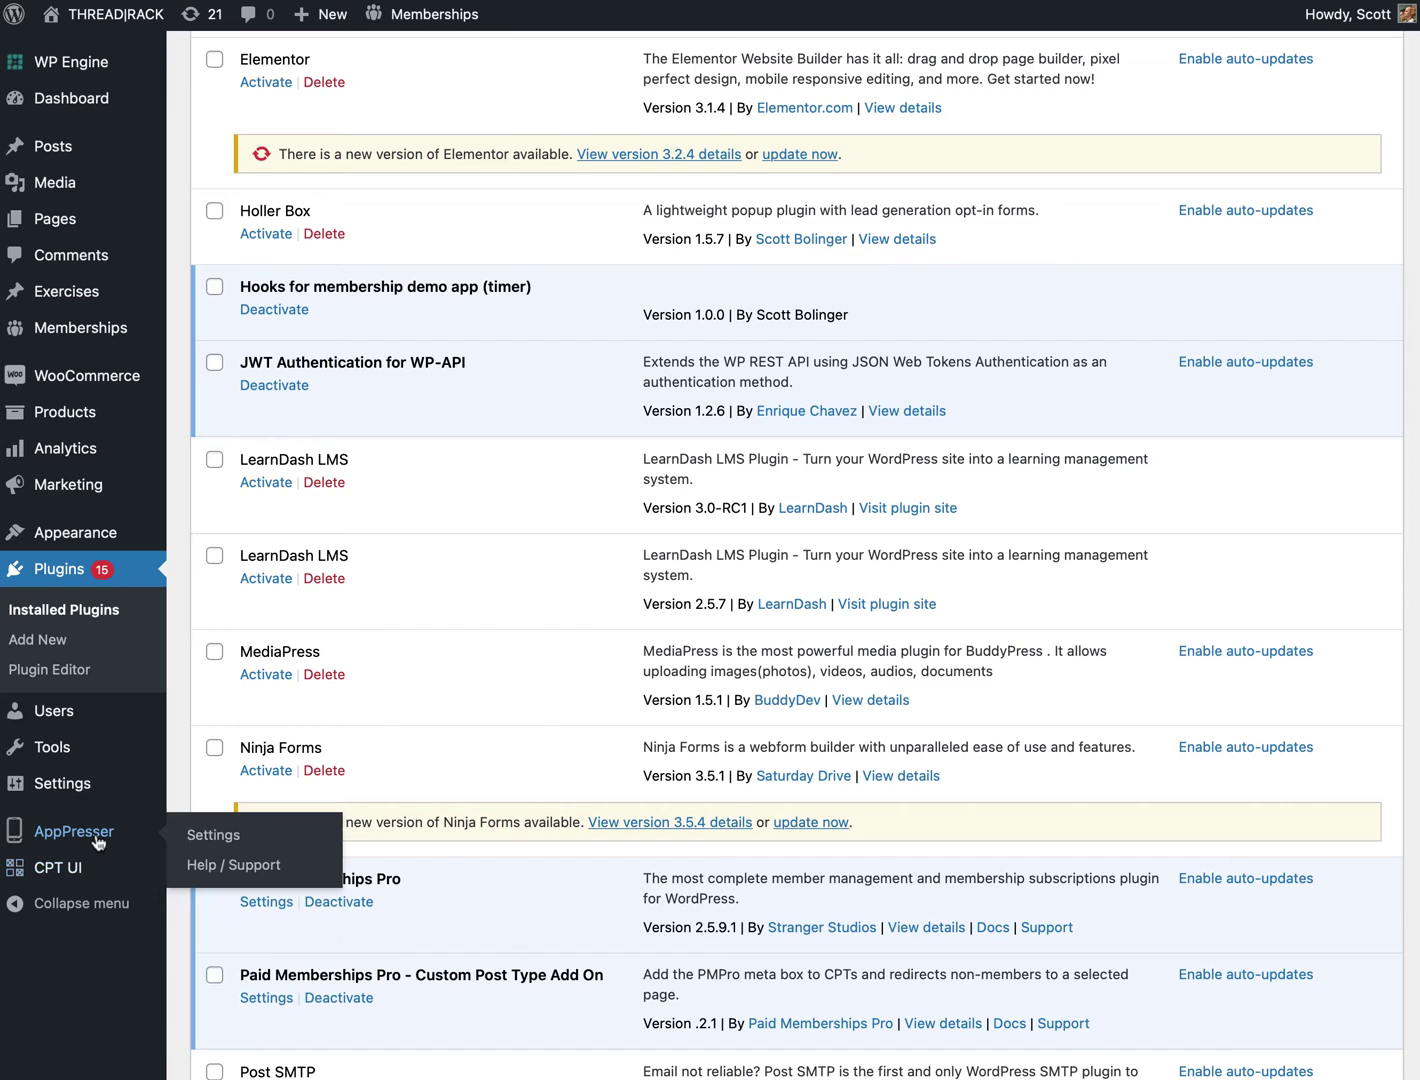
{"action": "left_click", "coordinate": [195, 840]}
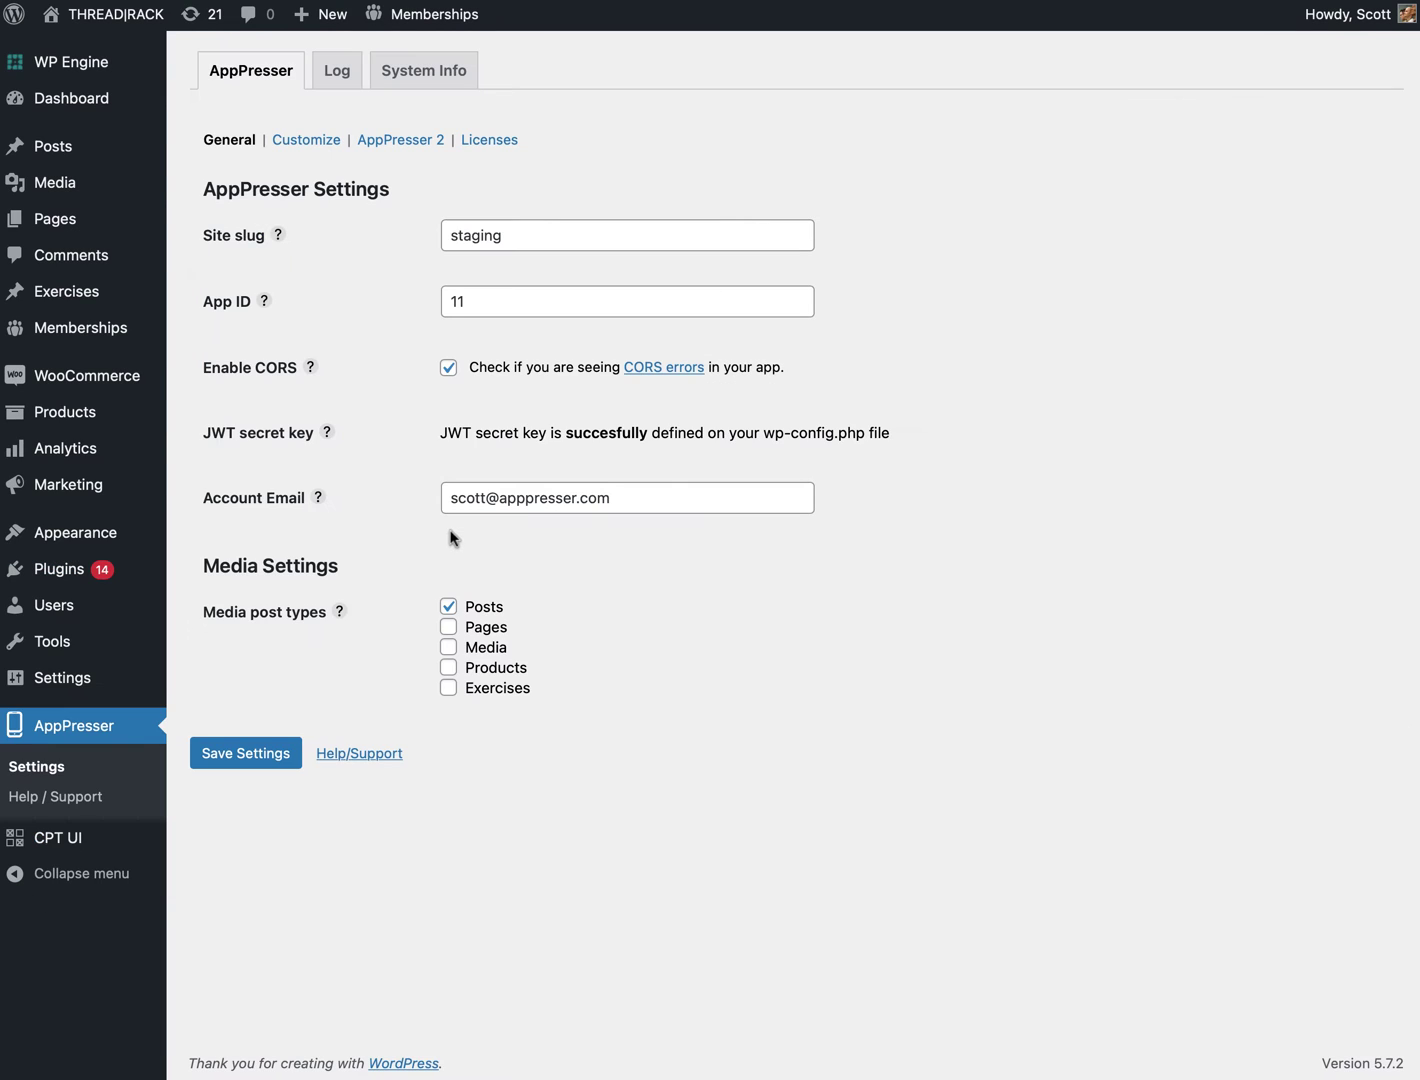
{"action": "left_click_drag", "start_coordinate": [440, 437], "coordinate": [895, 427]}
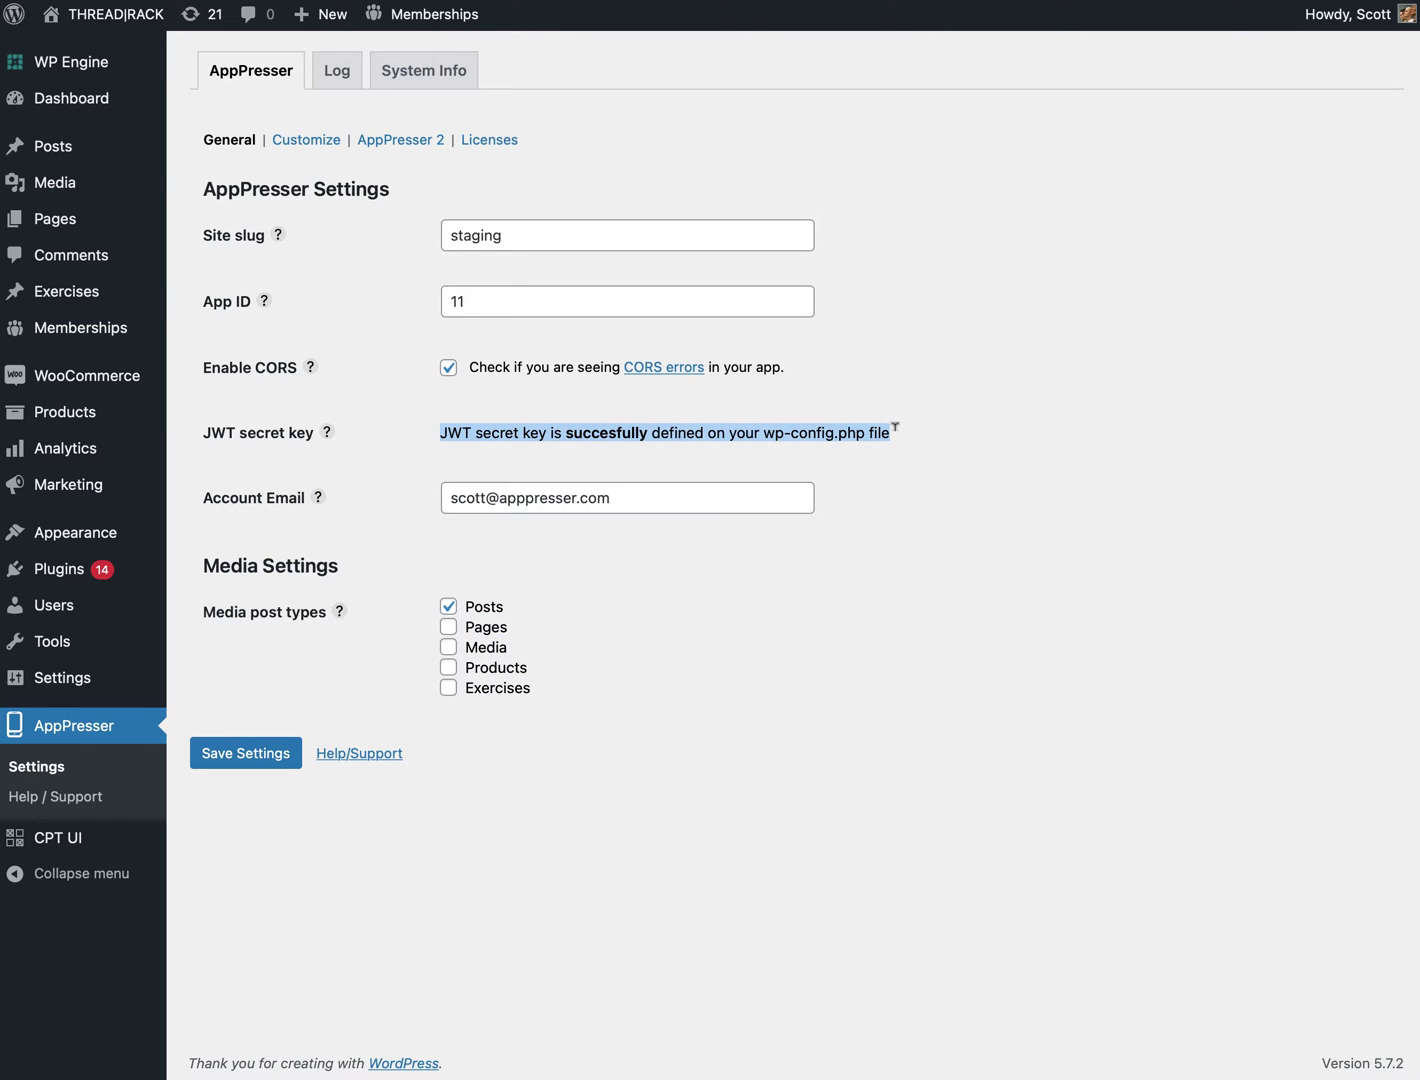
{"action": "left_click", "coordinate": [757, 434]}
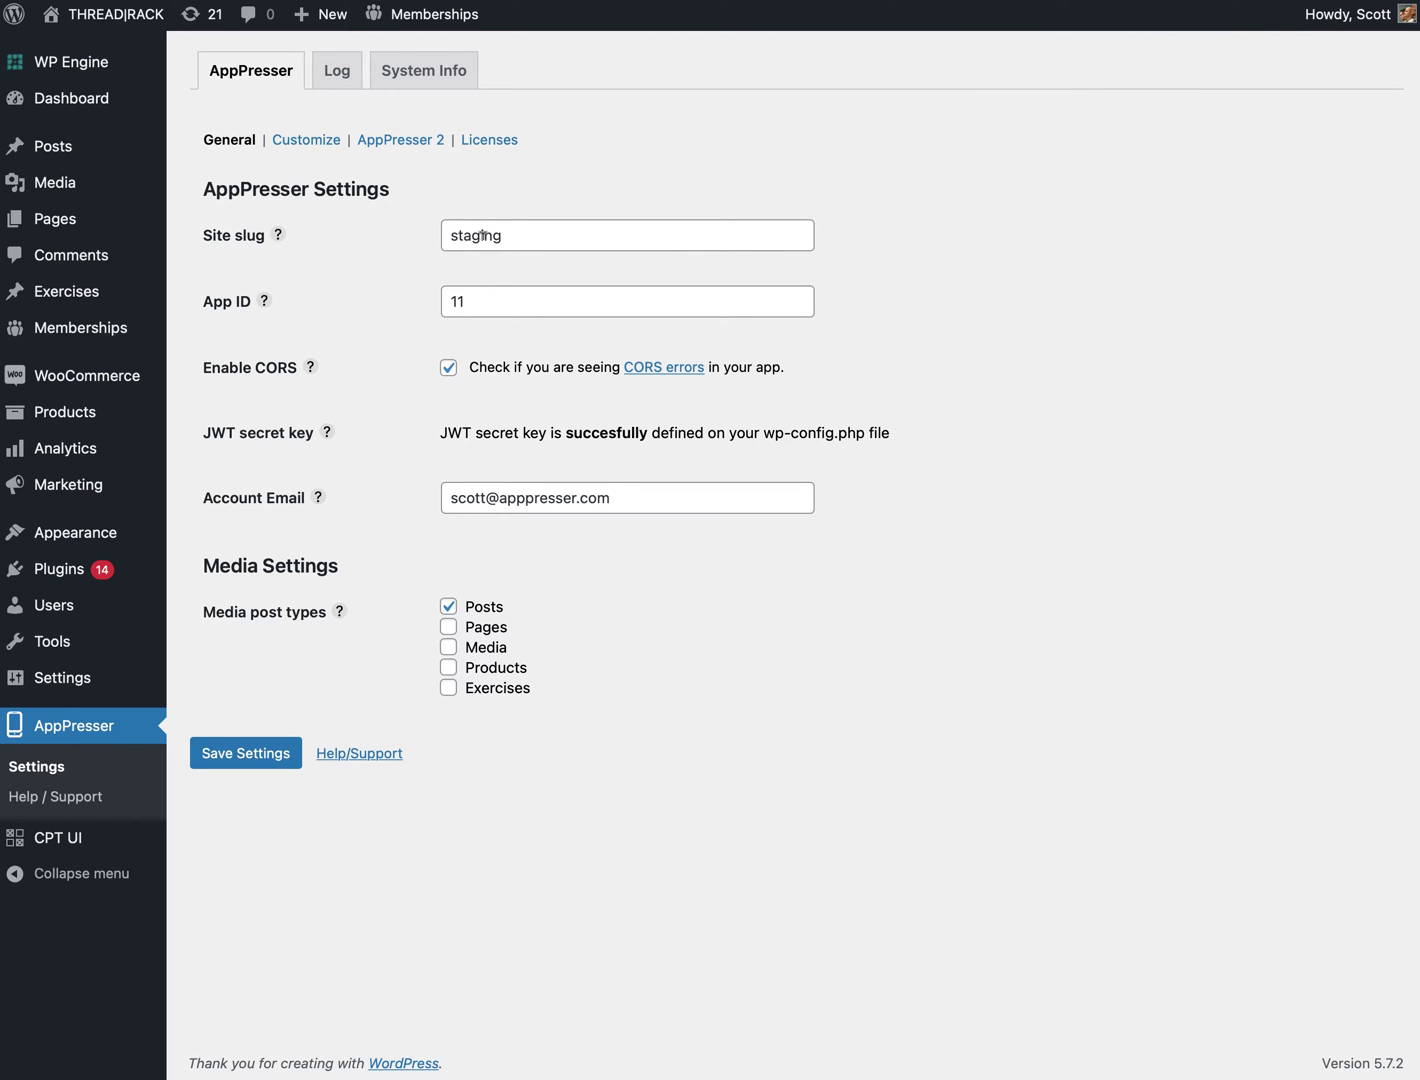
{"action": "double_click", "coordinate": [483, 235]}
{"action": "left_click", "coordinate": [520, 197]}
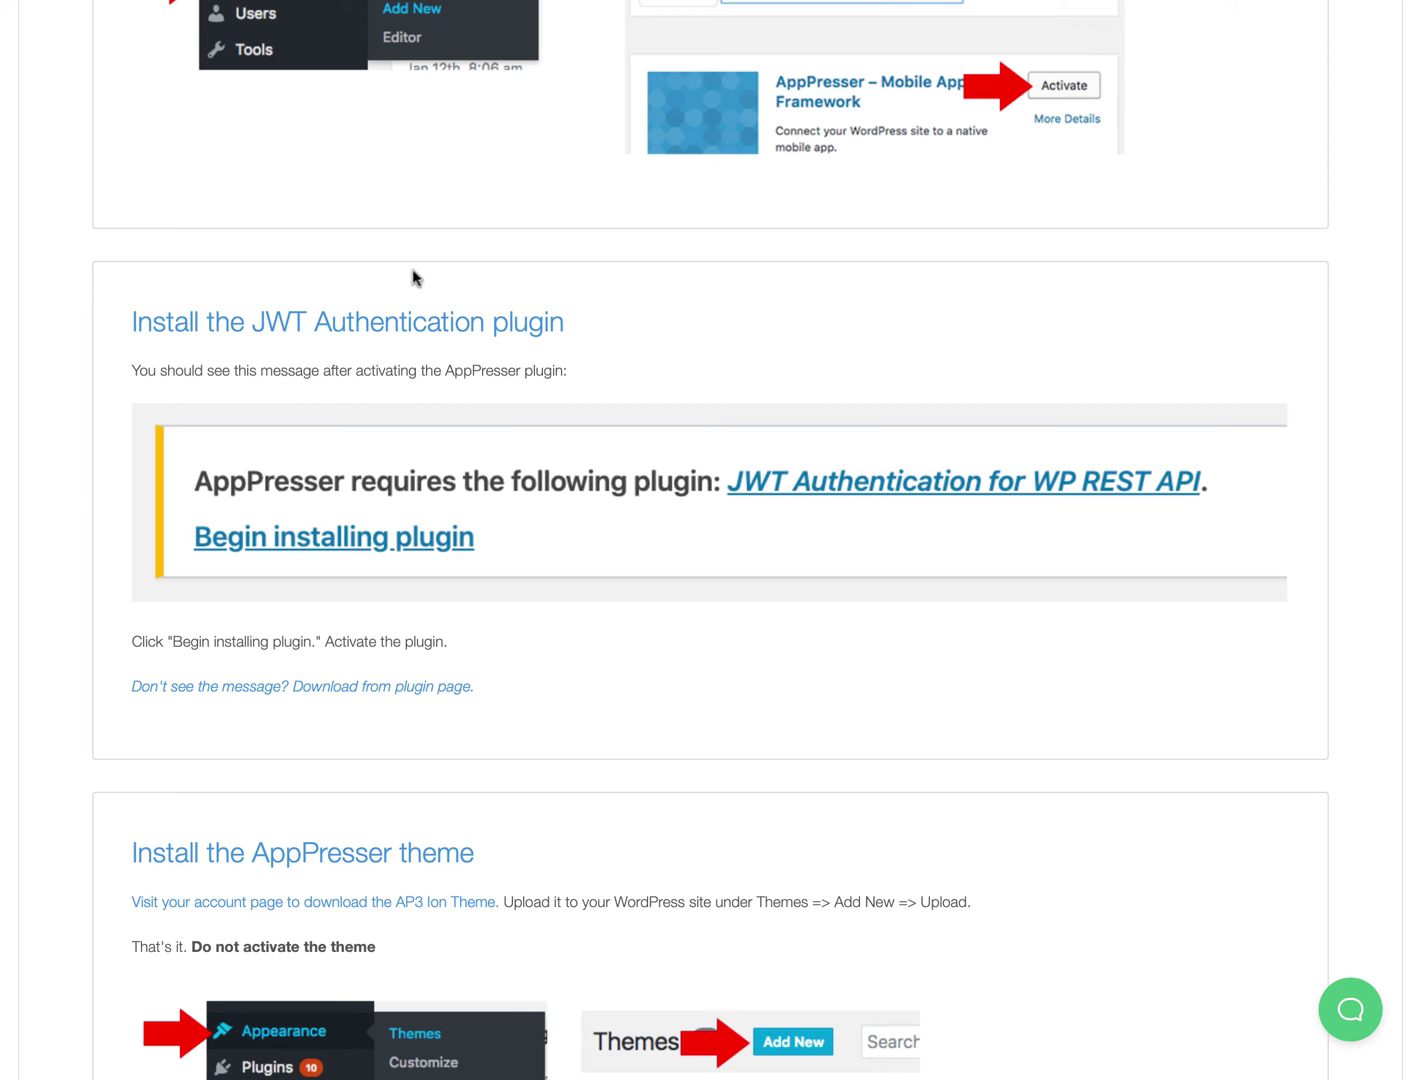
- Move past the AppPresser theme install instructions to the Configure step
{"action": "scroll", "coordinate": [247, 764], "scroll_direction": "down", "scroll_amount": 5}
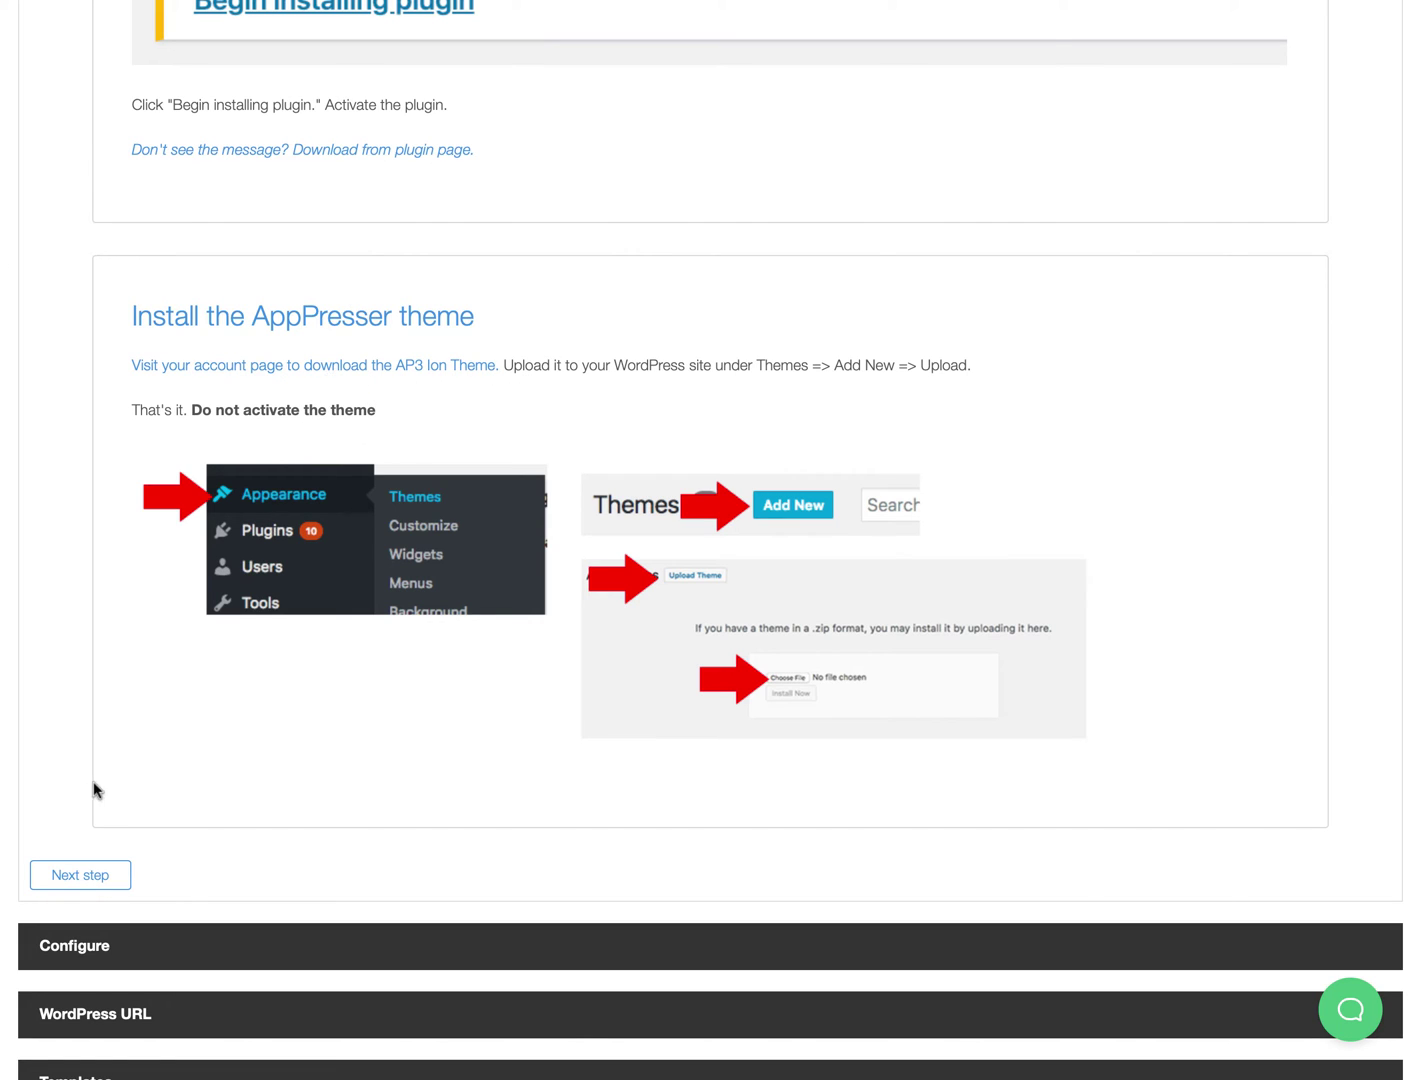
{"action": "left_click", "coordinate": [62, 886]}
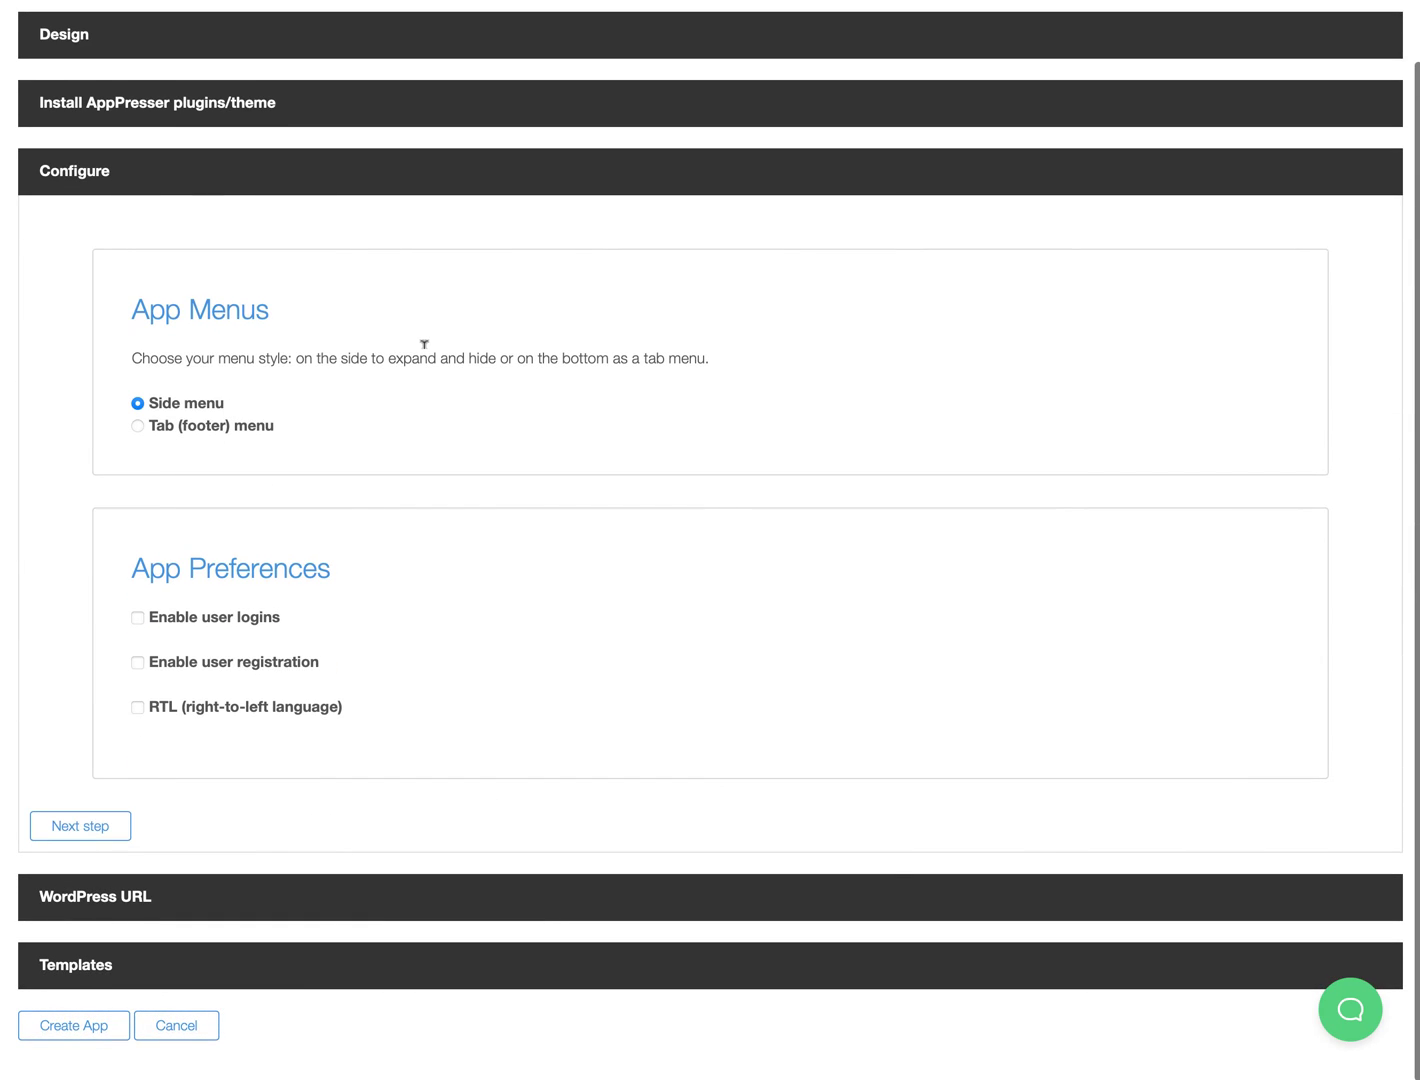
- Choose a tab footer menu and enable user logins, then continue to the WordPress URL step
{"action": "left_click", "coordinate": [137, 427]}
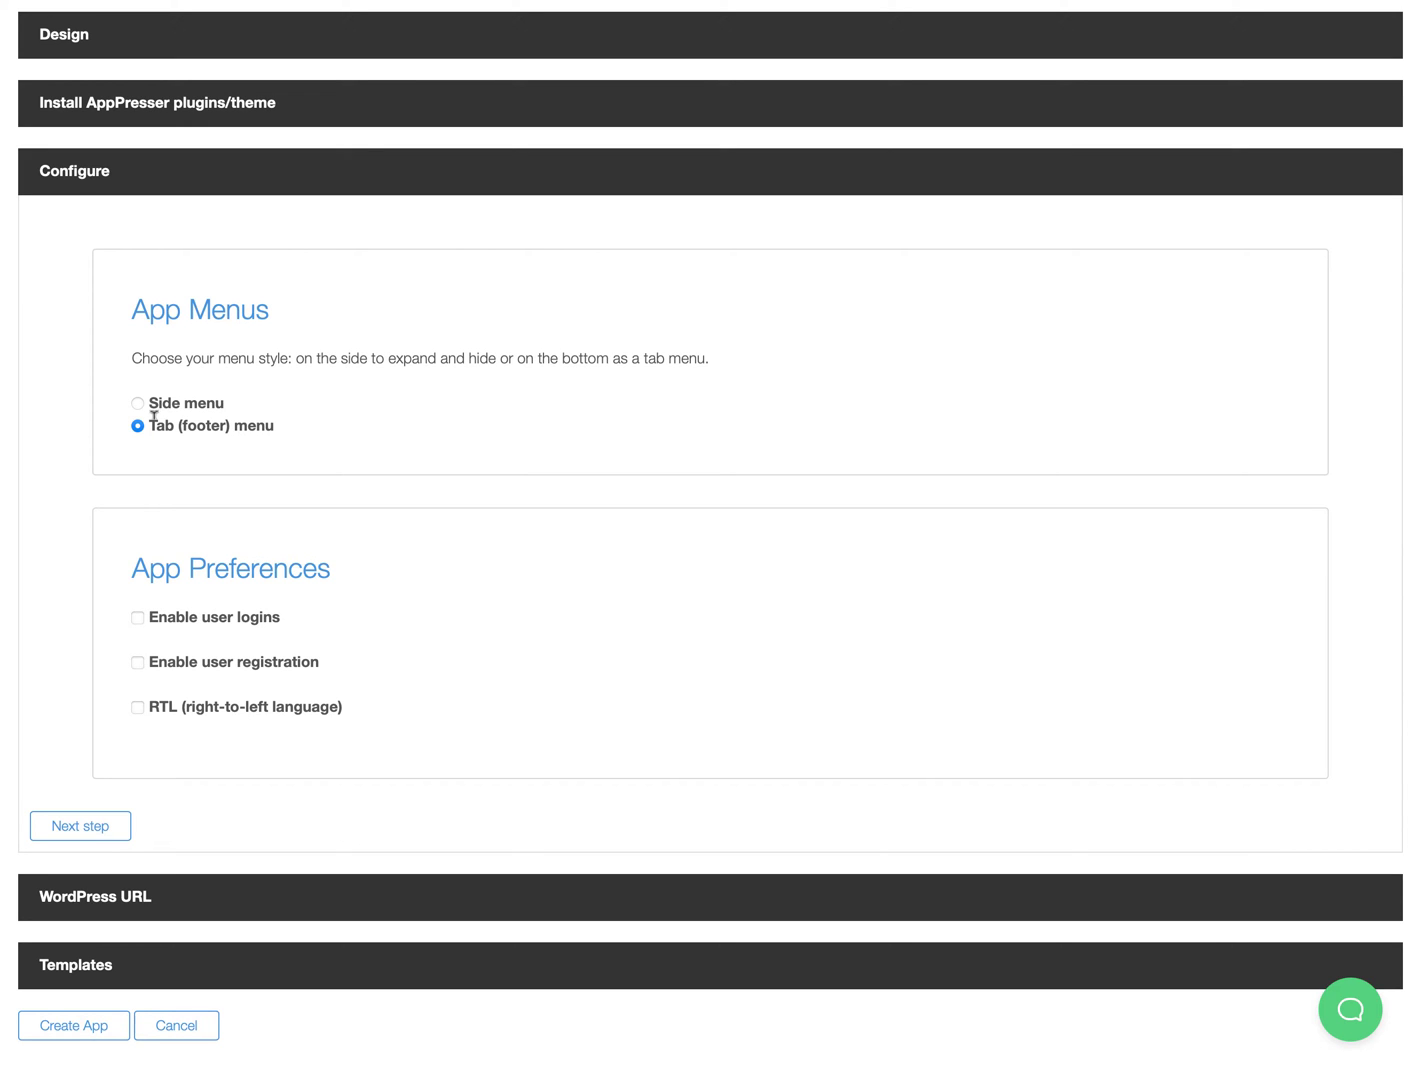
{"action": "left_click", "coordinate": [137, 618]}
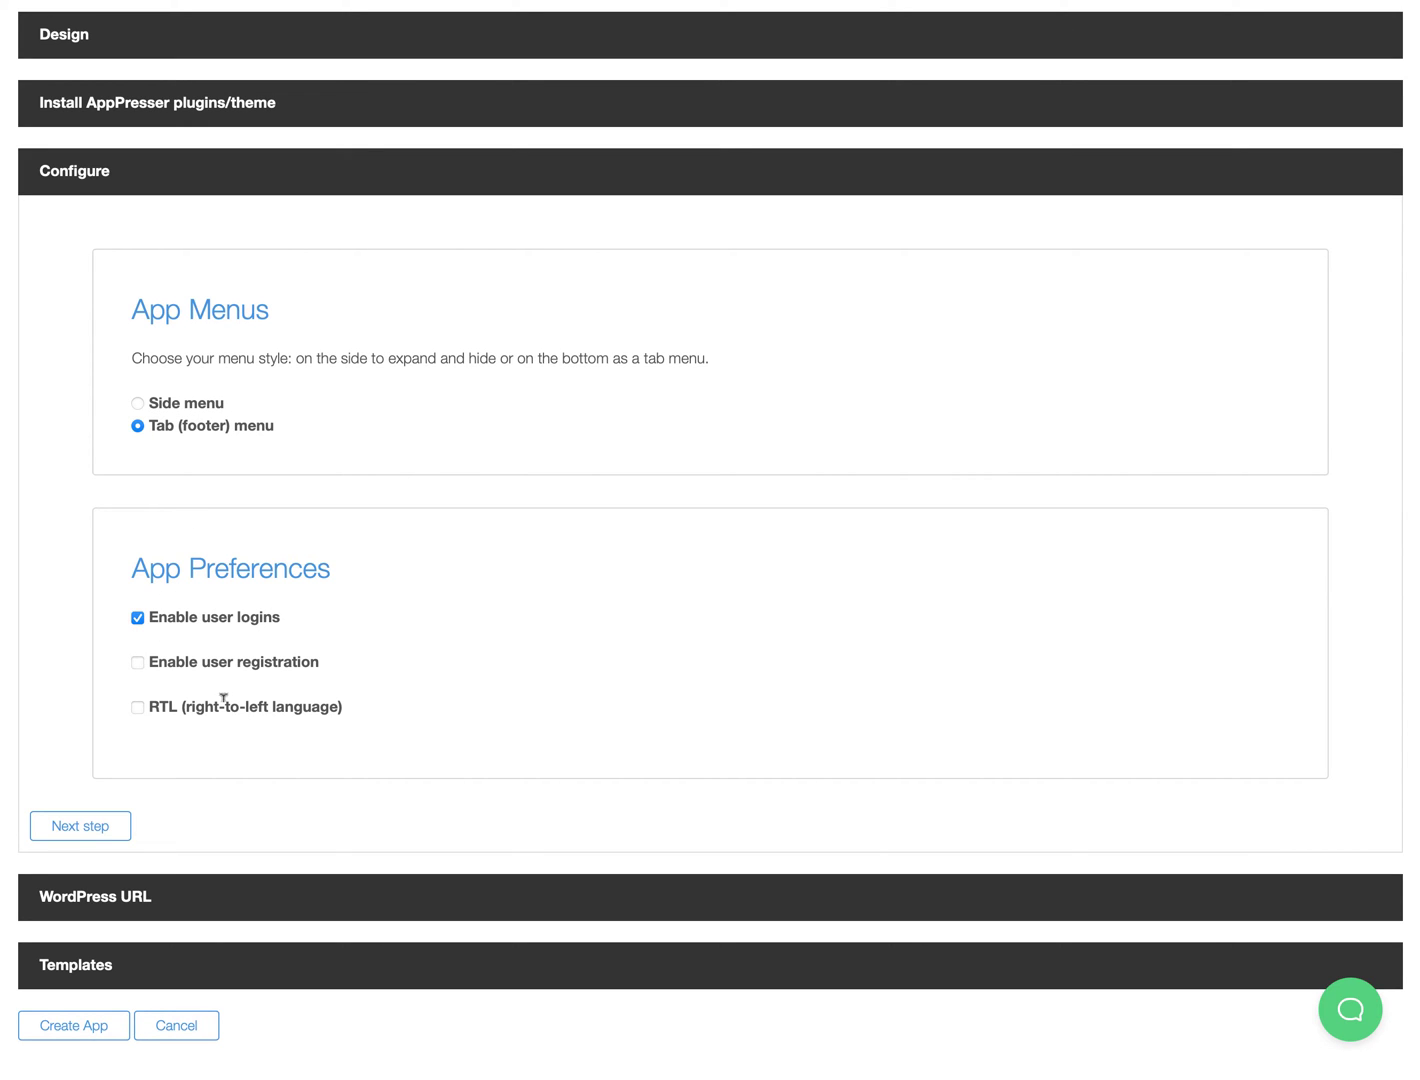
{"action": "left_click", "coordinate": [99, 828]}
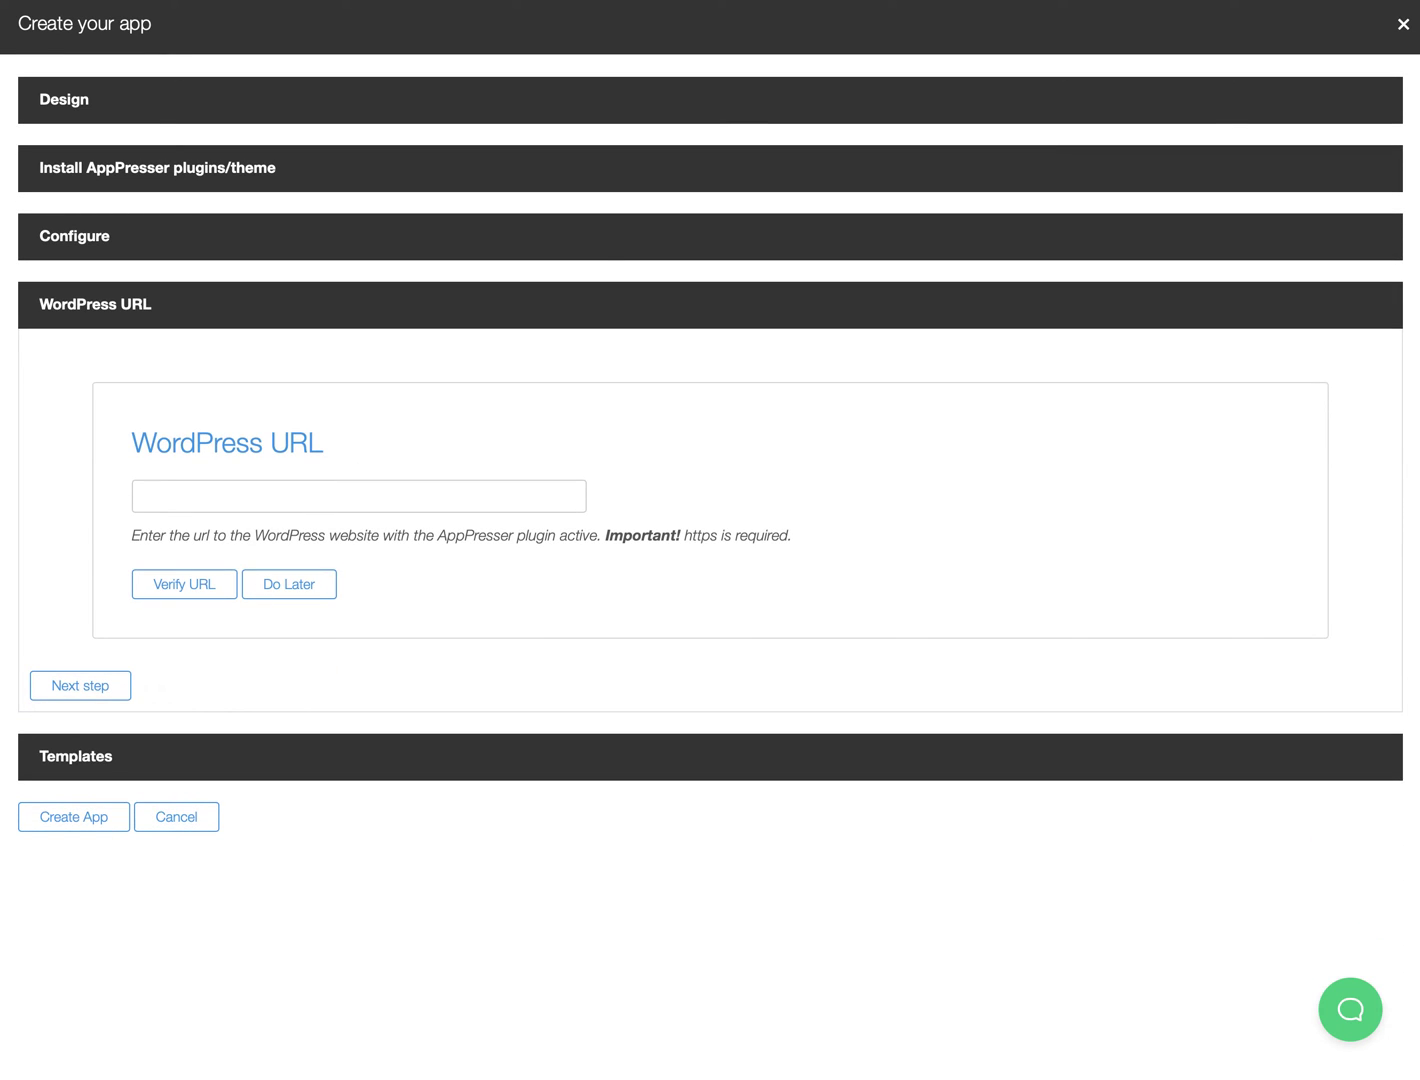
{"action": "key", "text": "ctrl+Tab"}
{"action": "key", "text": "super+l"}
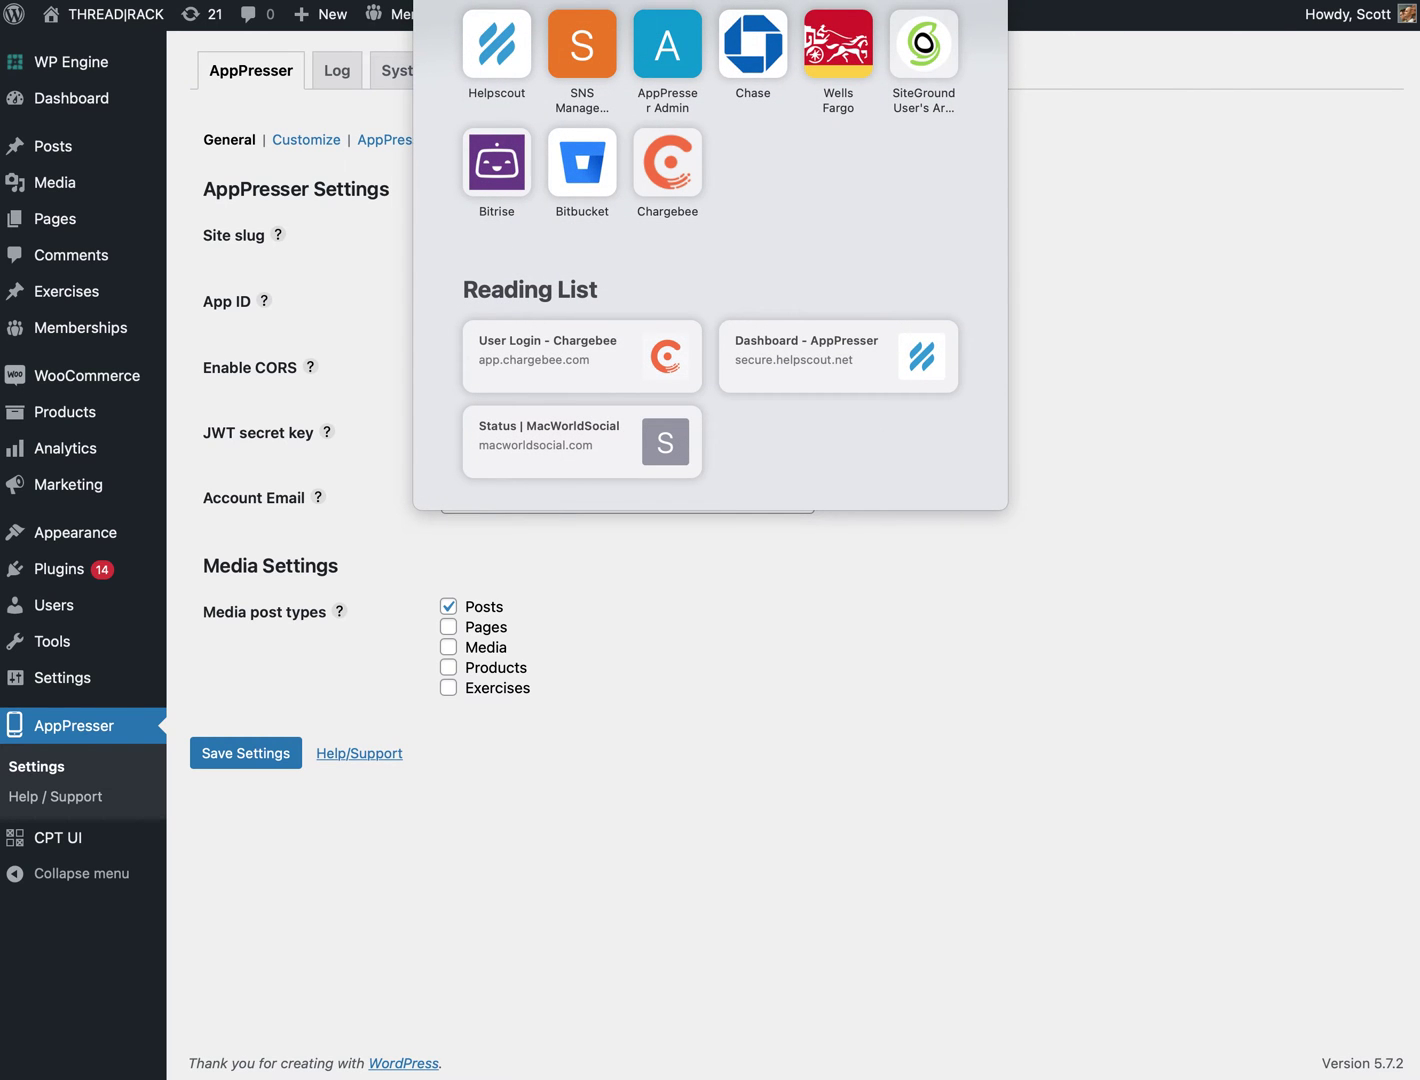
{"action": "key", "text": "Escape"}
{"action": "key", "text": "ctrl+shift+Tab"}
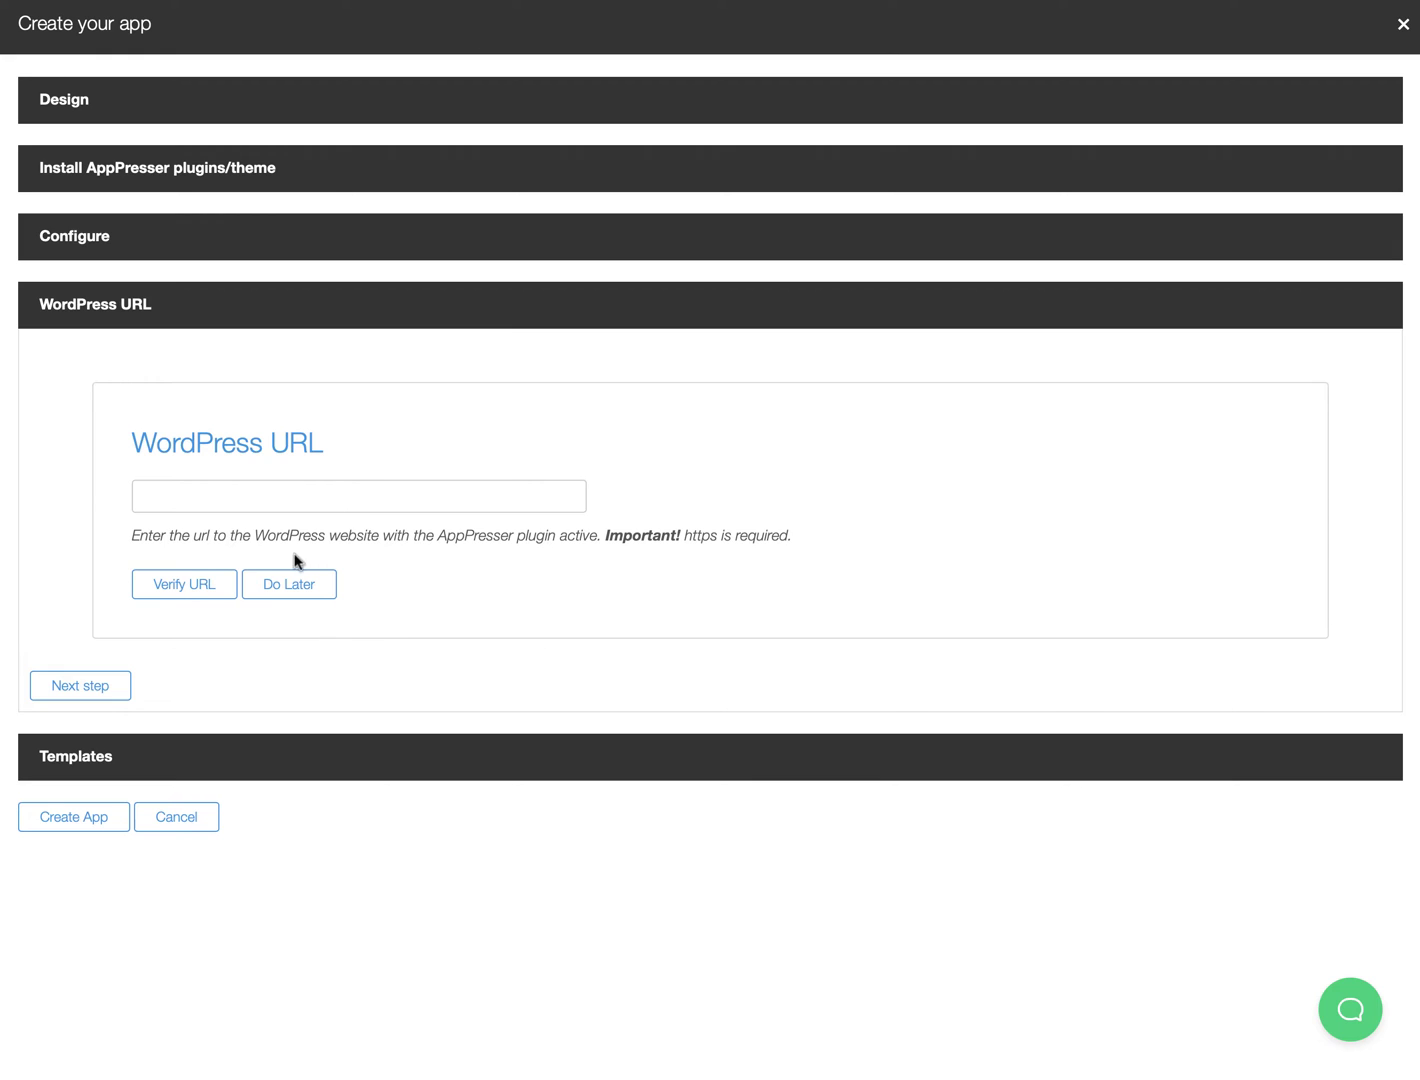
{"action": "left_click", "coordinate": [247, 497]}
{"action": "type", "text": "https://apptest.wpengine.com/"}
{"action": "left_click", "coordinate": [184, 585]}
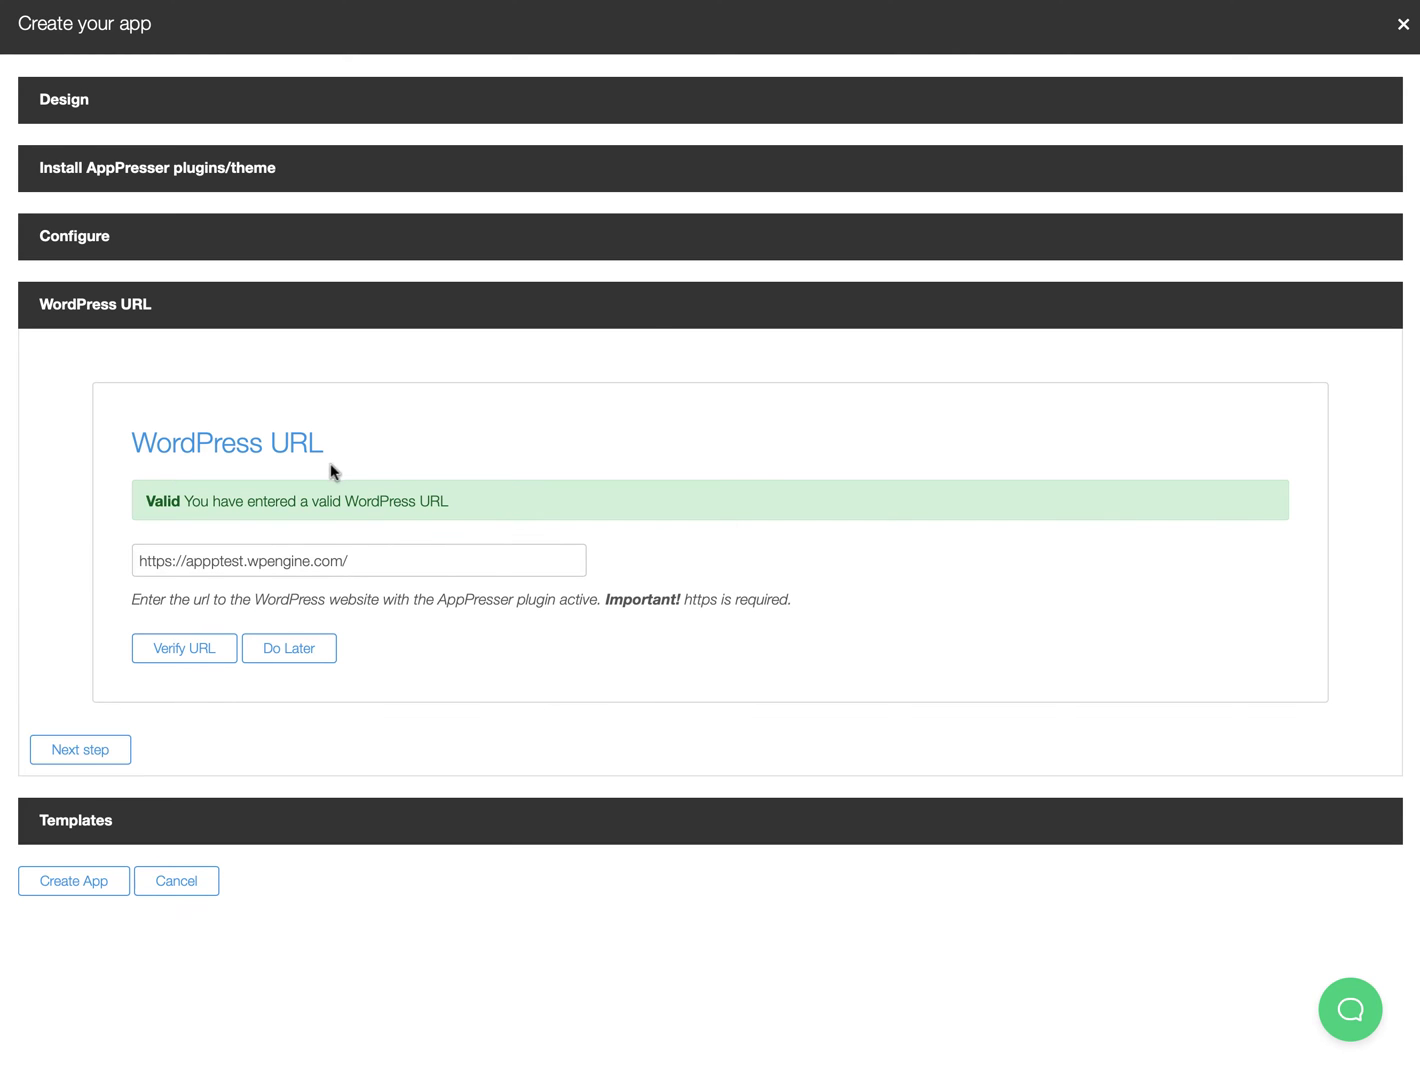
- Browse the template gallery and select the Minimal template
{"action": "left_click", "coordinate": [96, 745]}
{"action": "scroll", "coordinate": [120, 704], "scroll_direction": "down", "scroll_amount": 5}
{"action": "scroll", "coordinate": [118, 703], "scroll_direction": "down", "scroll_amount": 3}
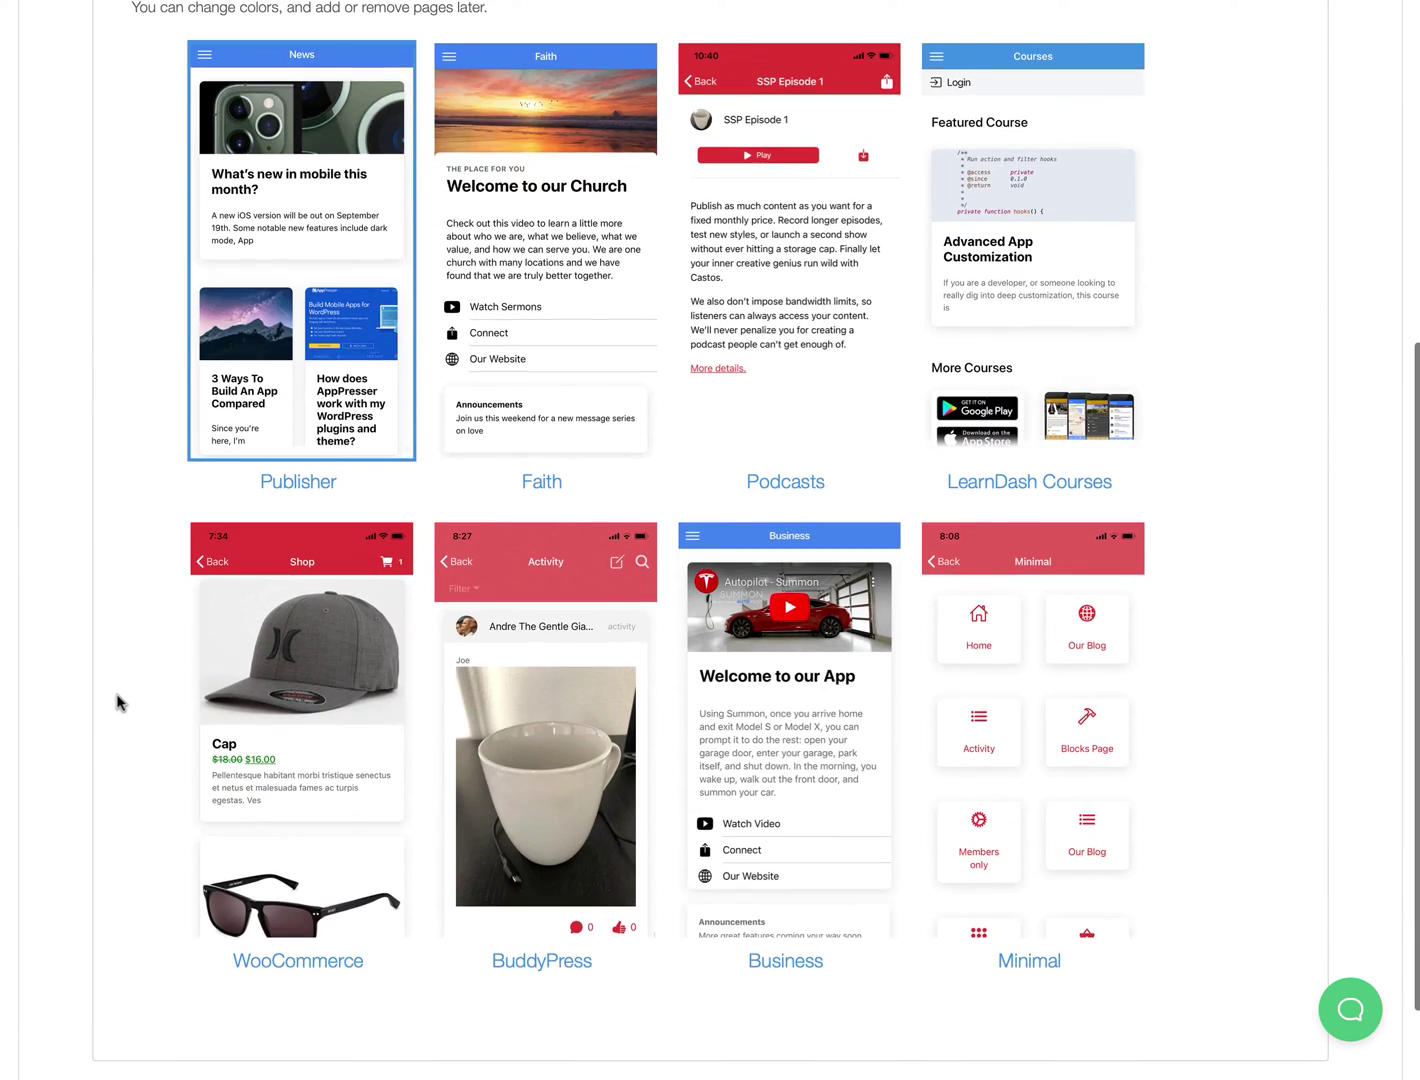
{"action": "scroll", "coordinate": [564, 360], "scroll_direction": "up", "scroll_amount": 5}
{"action": "scroll", "coordinate": [928, 483], "scroll_direction": "down", "scroll_amount": 2}
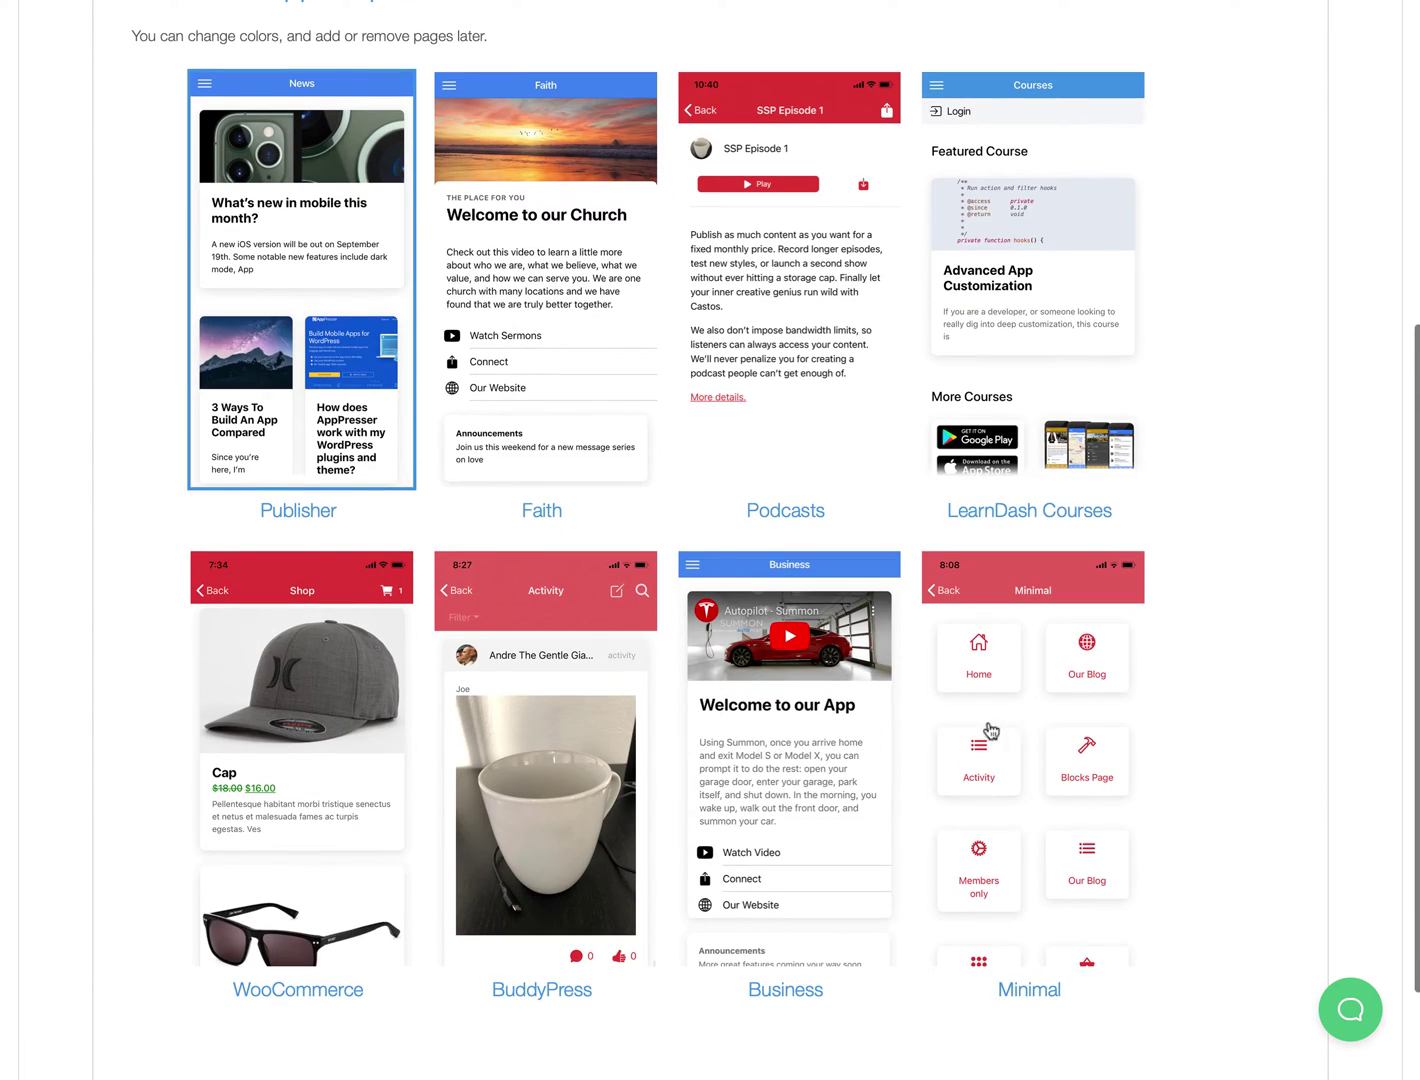
{"action": "left_click", "coordinate": [1025, 724]}
- Create the app from the Minimal template and wait for its Customize page
{"action": "scroll", "coordinate": [205, 730], "scroll_direction": "down", "scroll_amount": 3}
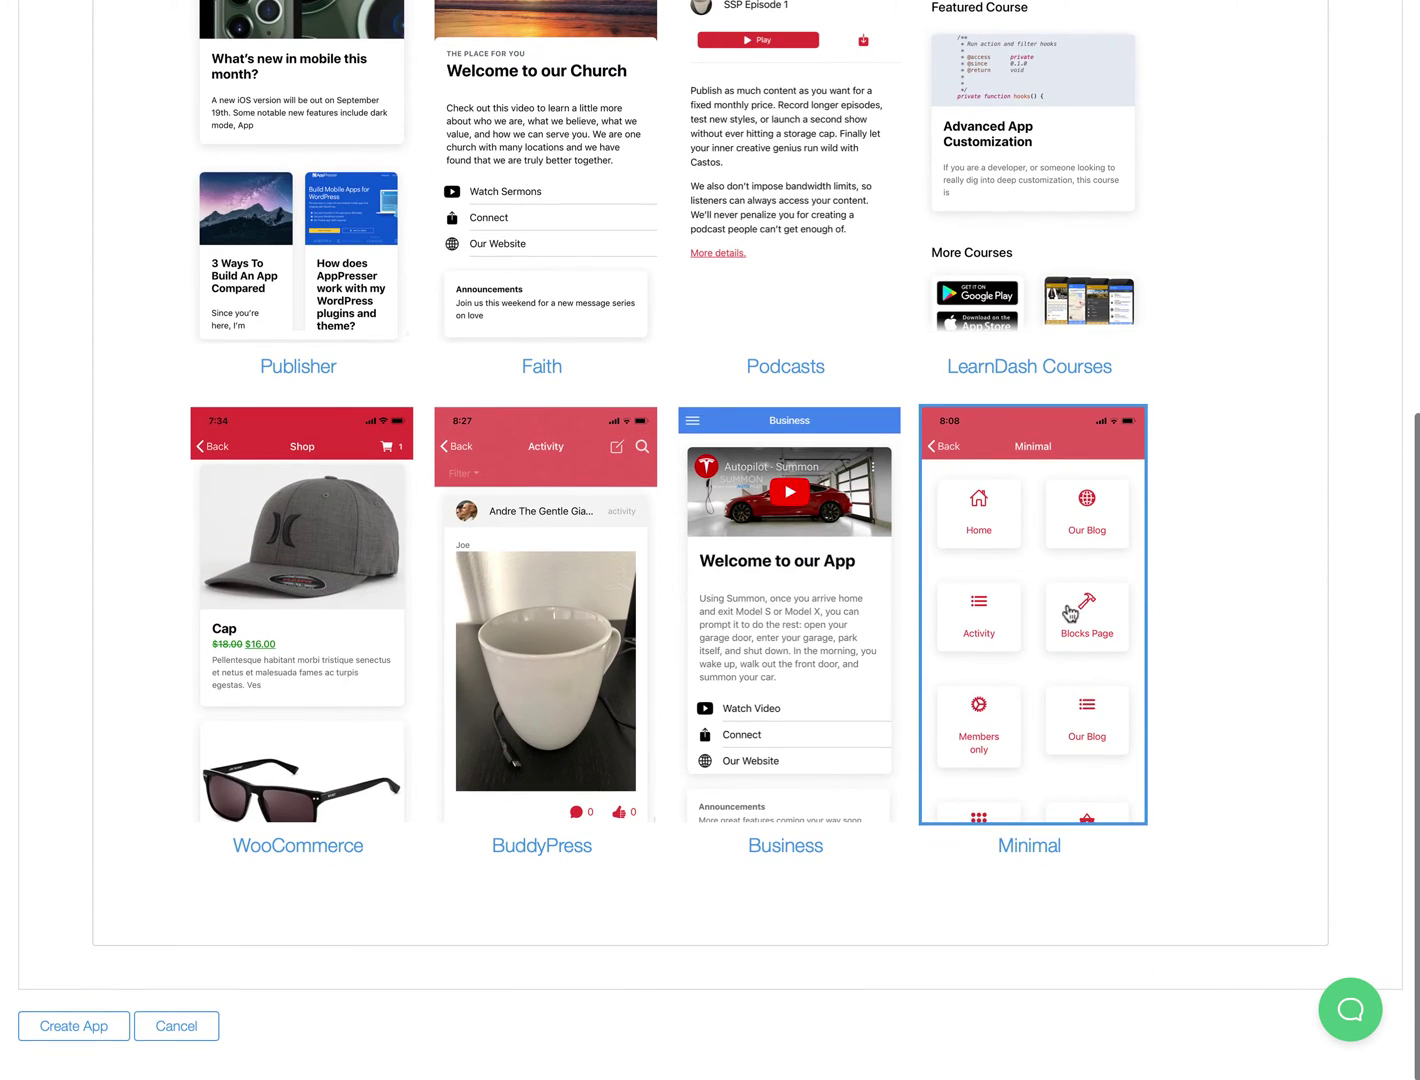
{"action": "left_click", "coordinate": [84, 1031]}
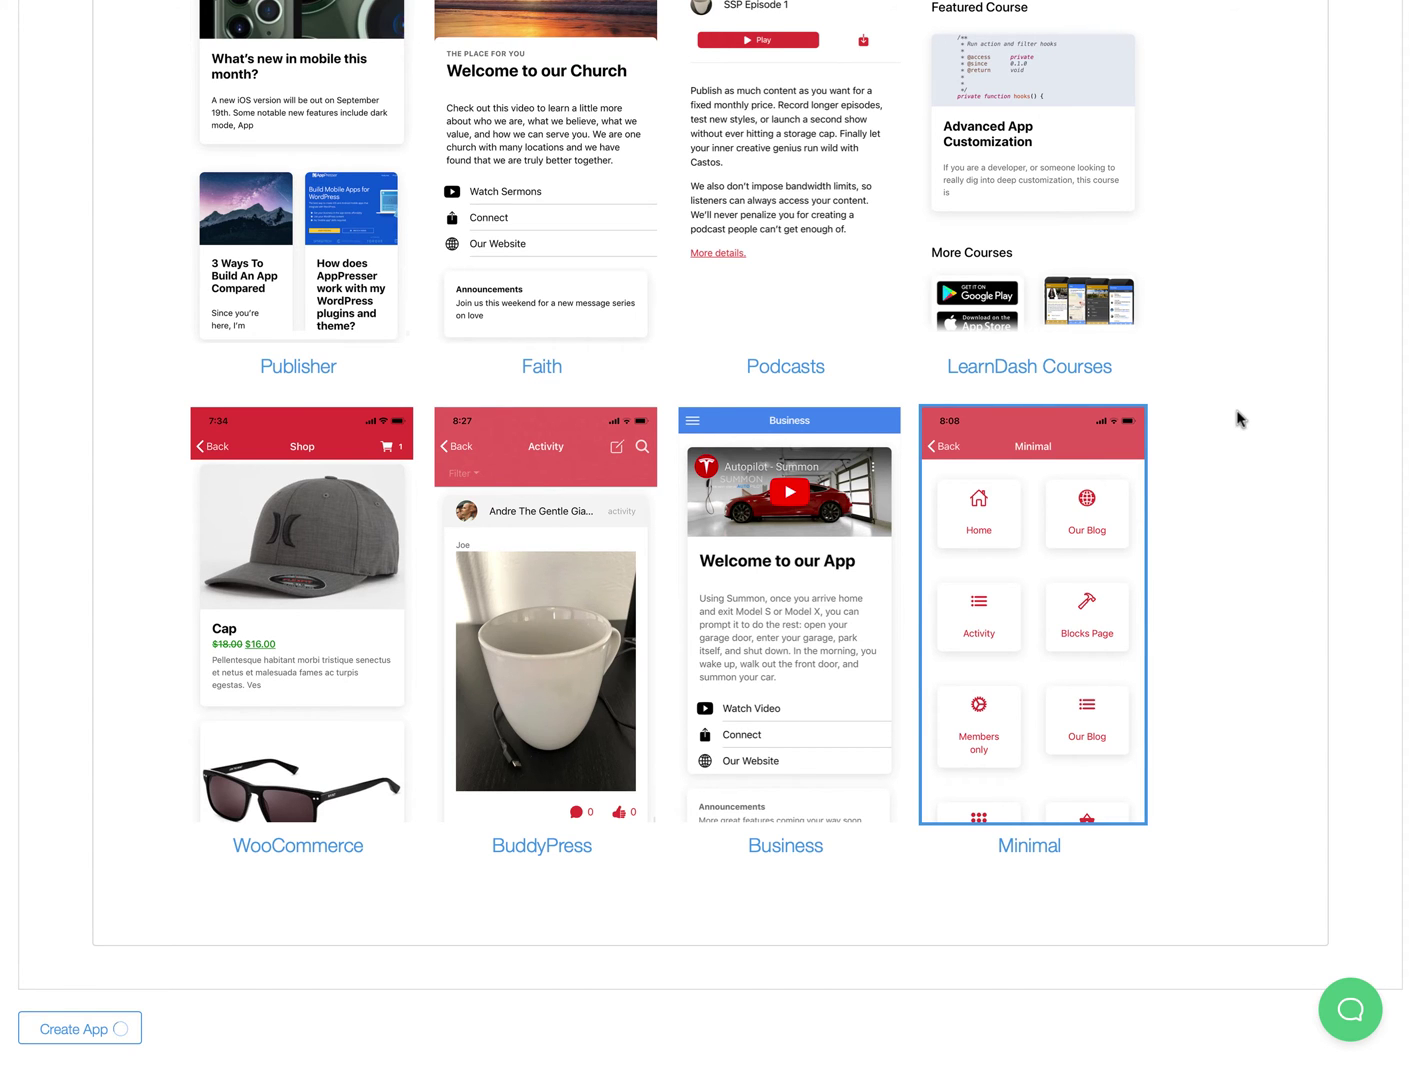
{"action": "scroll", "coordinate": [1238, 422], "scroll_direction": "down", "scroll_amount": 7}
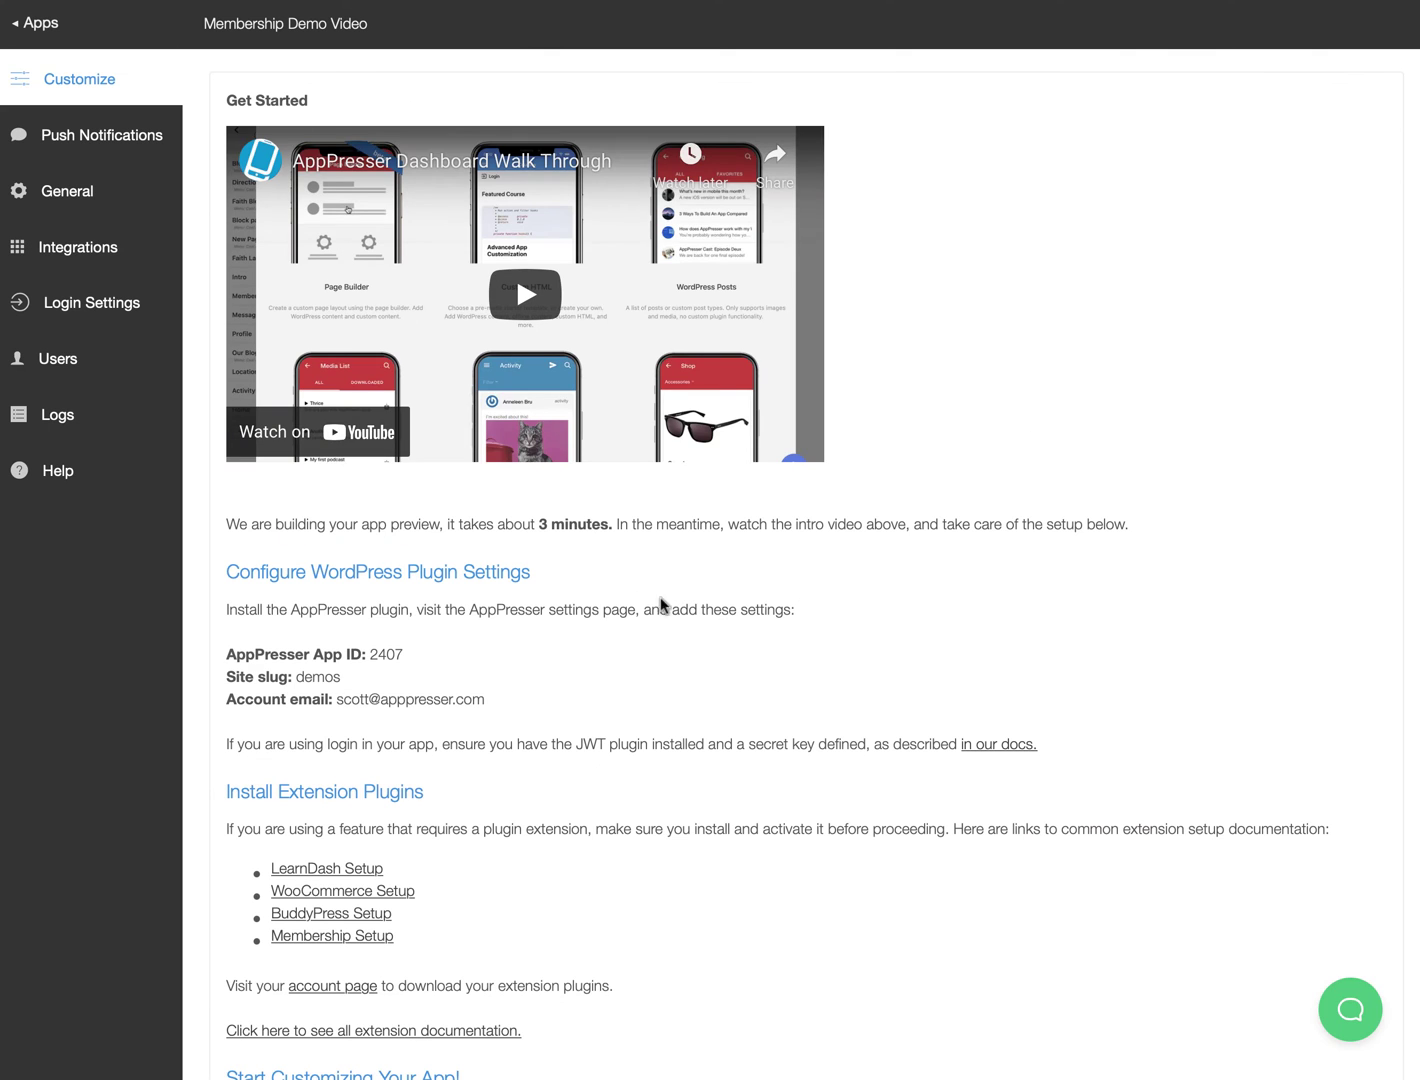
- Scroll the Get Started page and select App ID 2407 and site slug demos
{"action": "scroll", "coordinate": [423, 519], "scroll_direction": "down", "scroll_amount": 1}
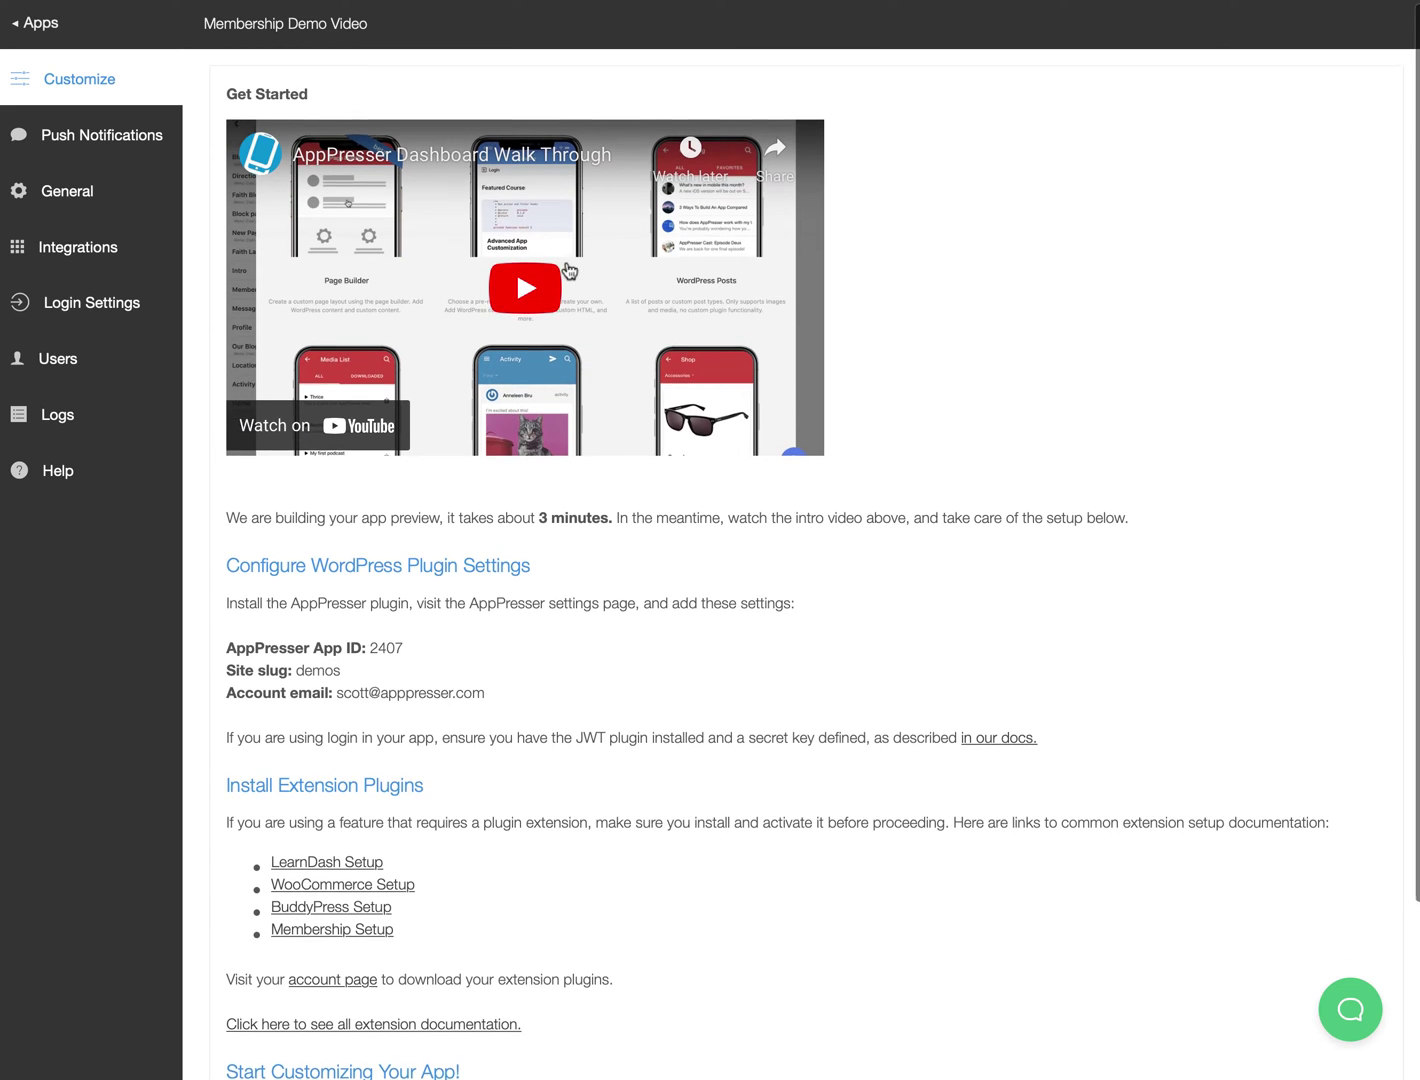
{"action": "scroll", "coordinate": [516, 276], "scroll_direction": "down", "scroll_amount": 1}
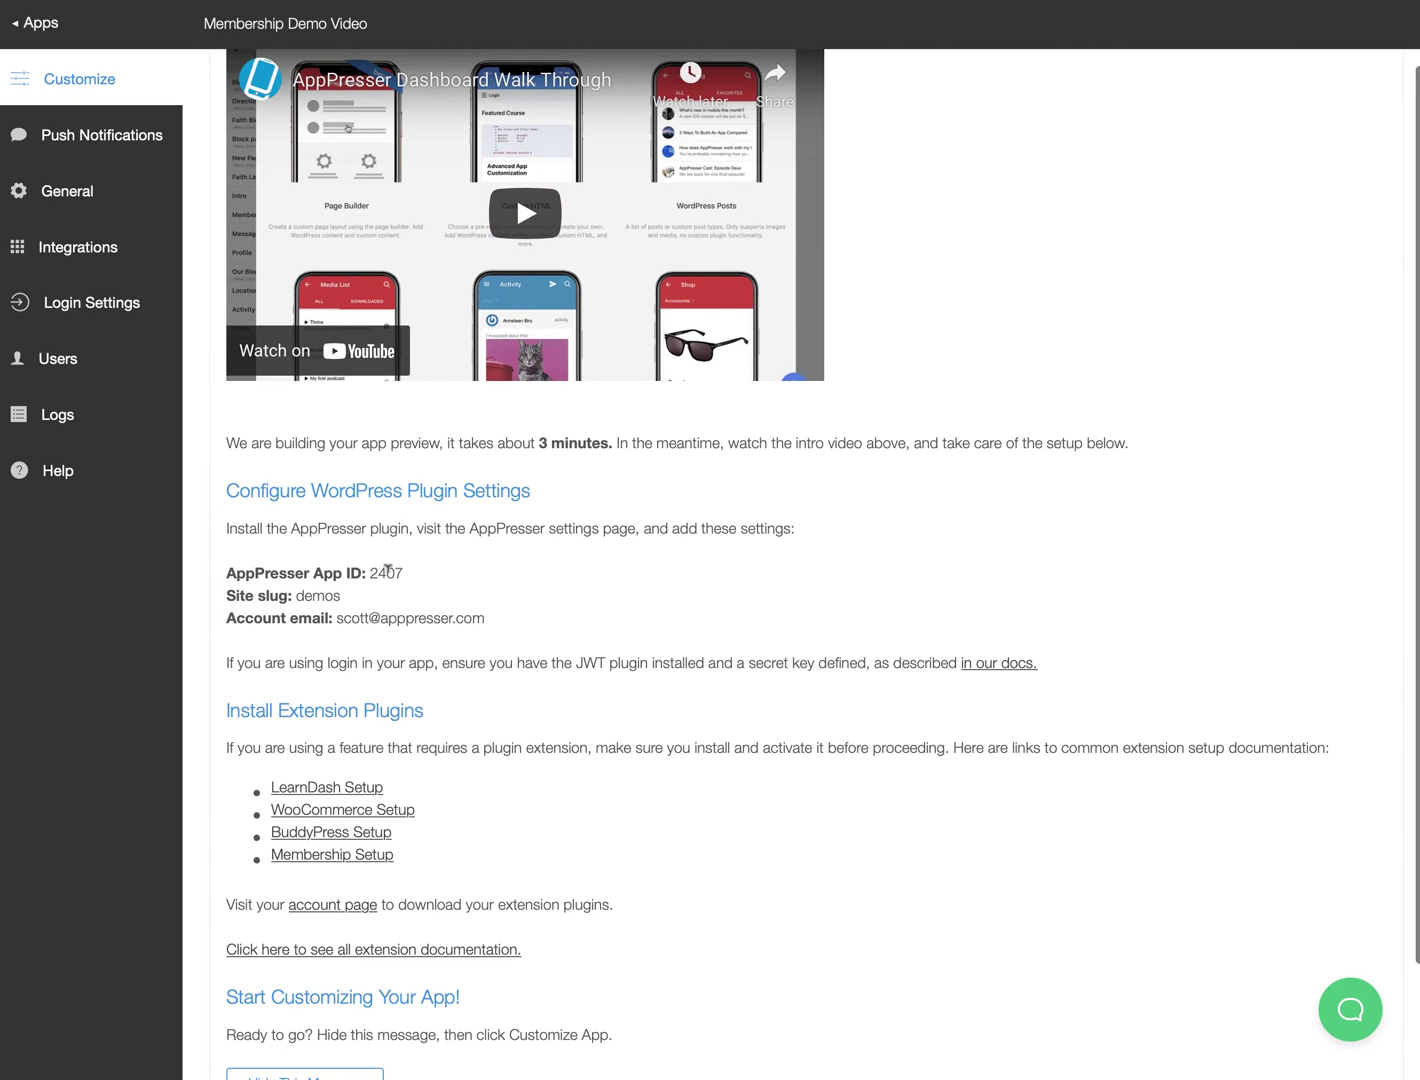
{"action": "double_click", "coordinate": [388, 571]}
{"action": "left_click_drag", "start_coordinate": [298, 596], "coordinate": [341, 598]}
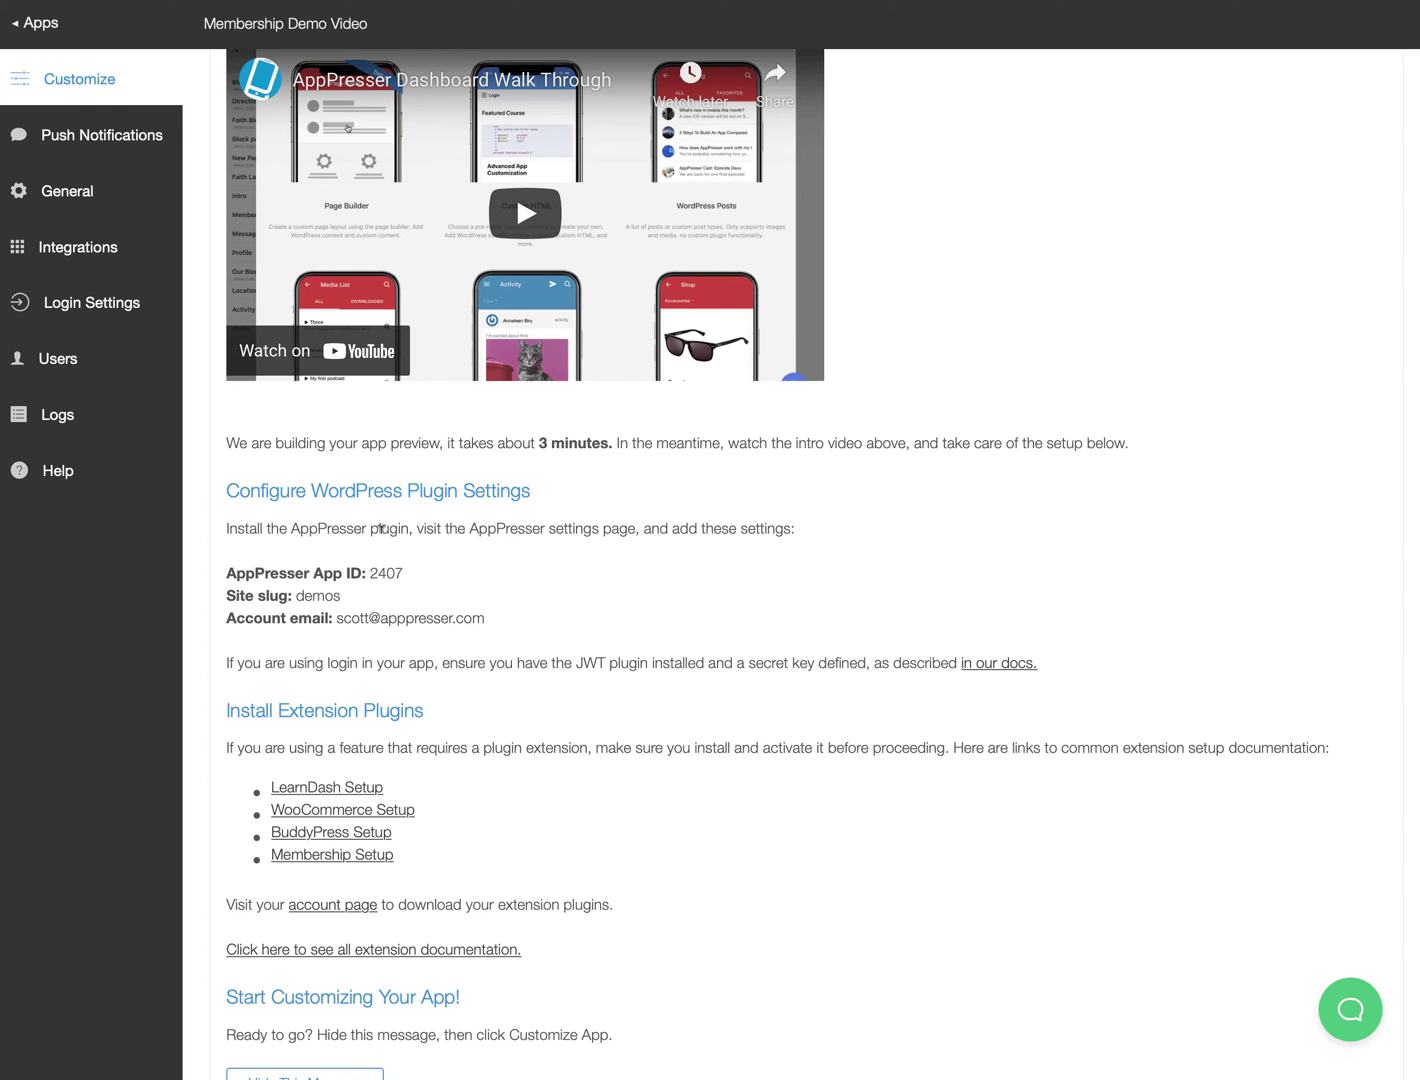
- Scroll the AppPresser General settings to review the site slug and App ID fields
{"action": "scroll", "coordinate": [381, 528], "scroll_direction": "down", "scroll_amount": 3}
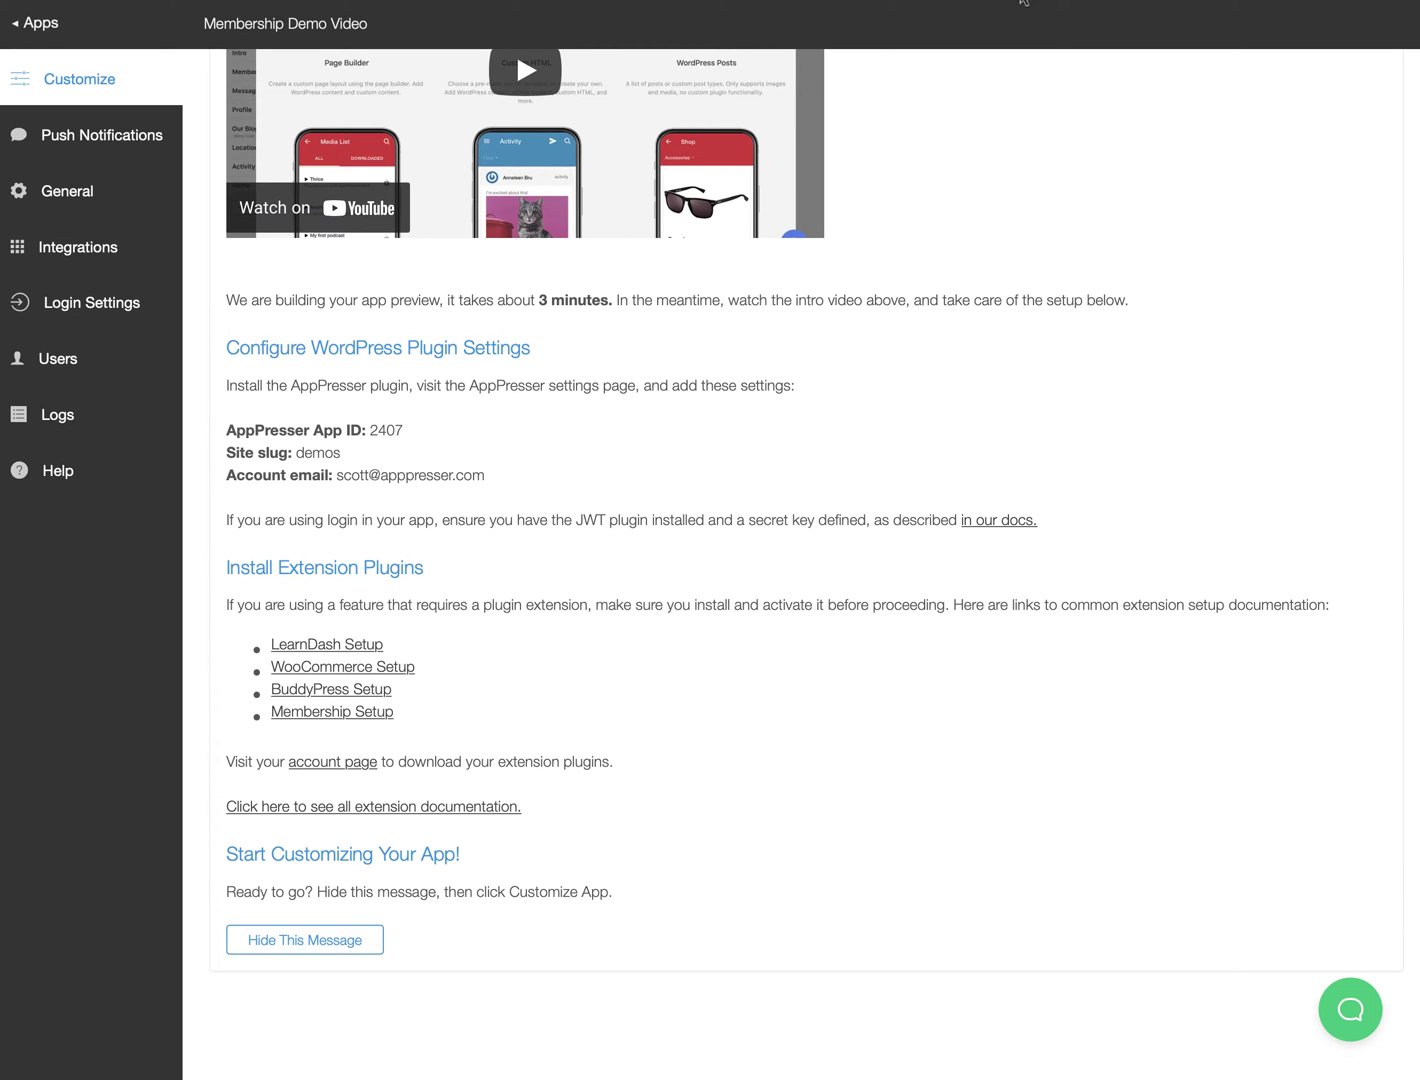
- Scroll back up through the app's Get Started setup instructions
{"action": "scroll", "coordinate": [529, 490], "scroll_direction": "up", "scroll_amount": 5}
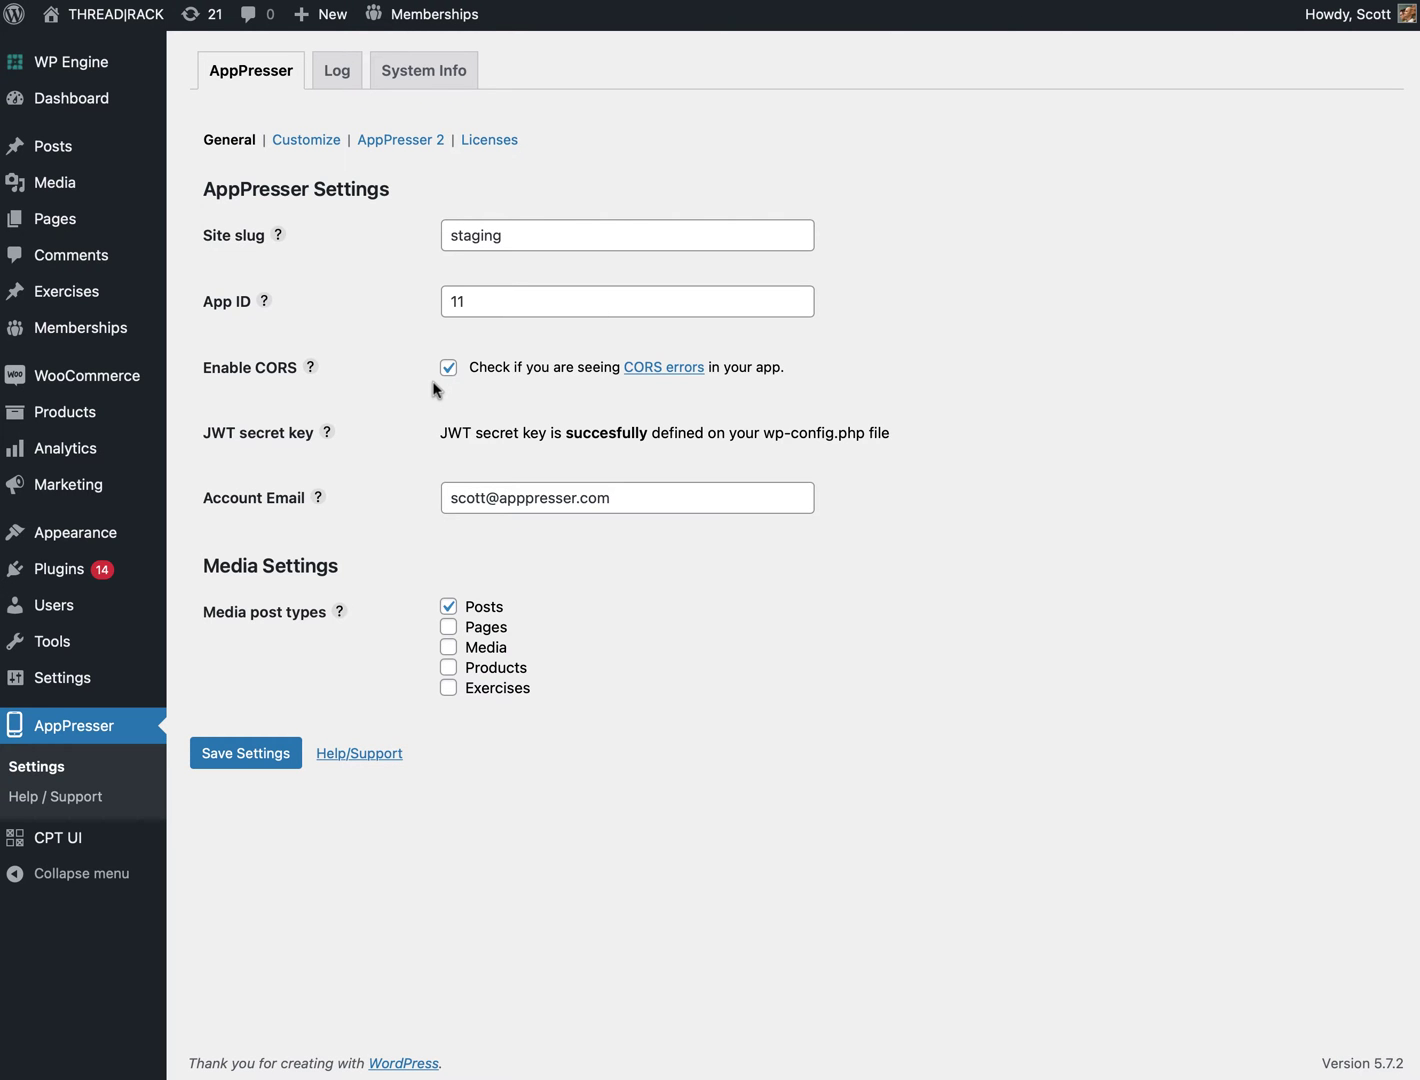
- Open Installed Plugins and scroll down to the active Paid Memberships Pro plugin
{"action": "mouse_move", "coordinate": [127, 571]}
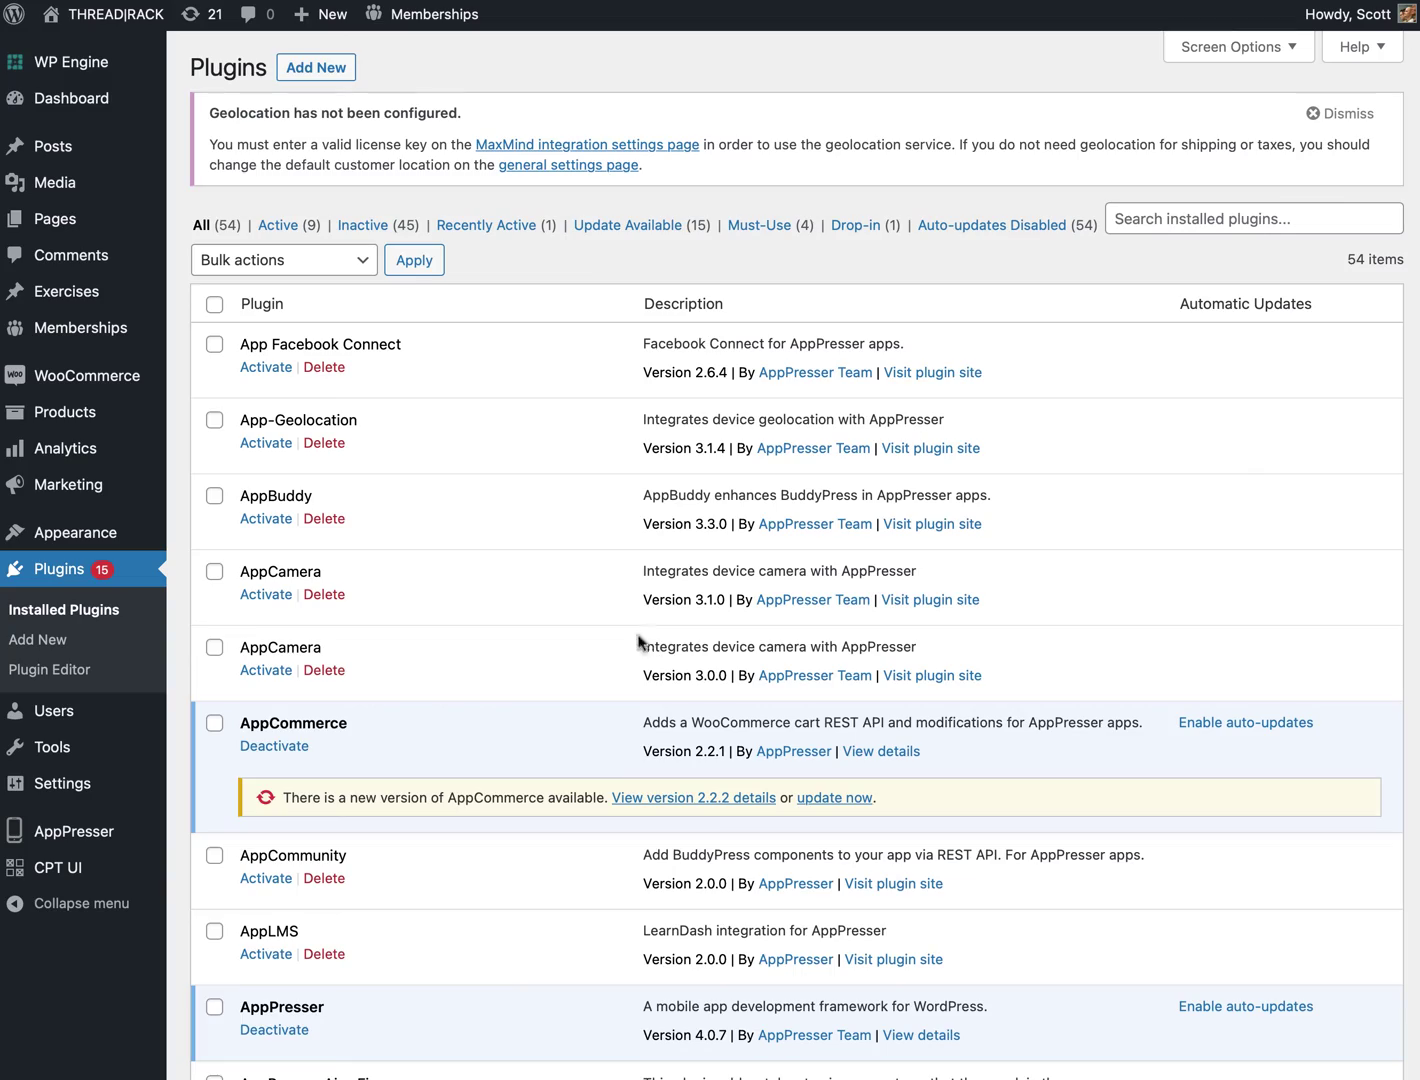
{"action": "scroll", "coordinate": [552, 634], "scroll_direction": "down", "scroll_amount": 3}
{"action": "scroll", "coordinate": [549, 634], "scroll_direction": "down", "scroll_amount": 4}
{"action": "scroll", "coordinate": [549, 634], "scroll_direction": "up", "scroll_amount": 8}
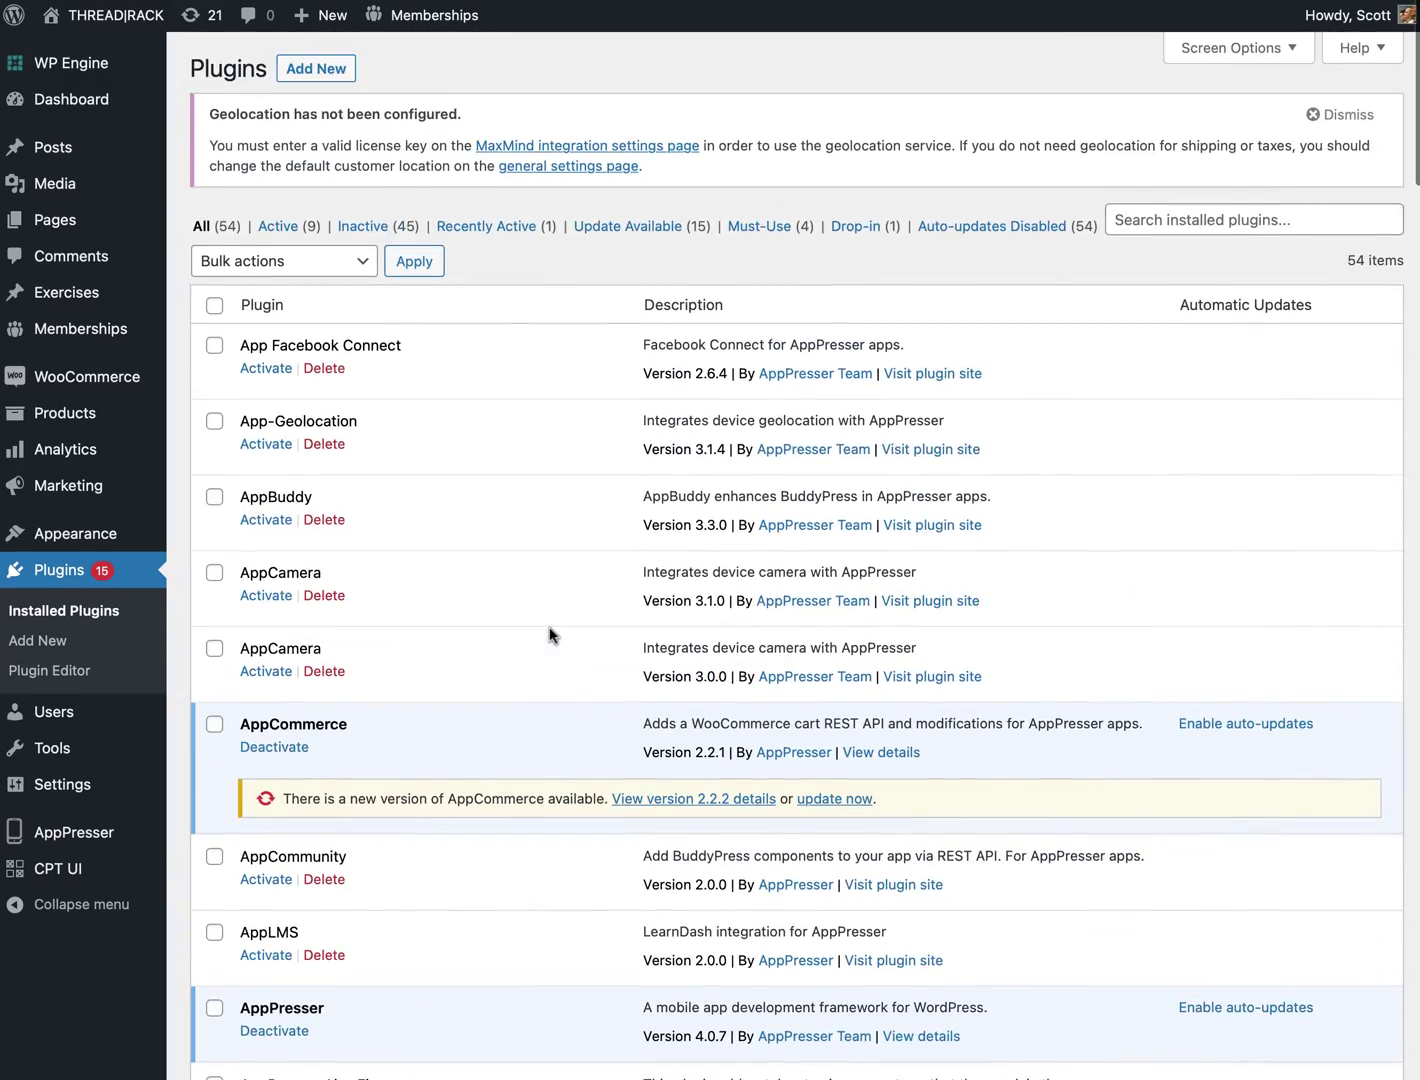
{"action": "scroll", "coordinate": [549, 634], "scroll_direction": "down", "scroll_amount": 15}
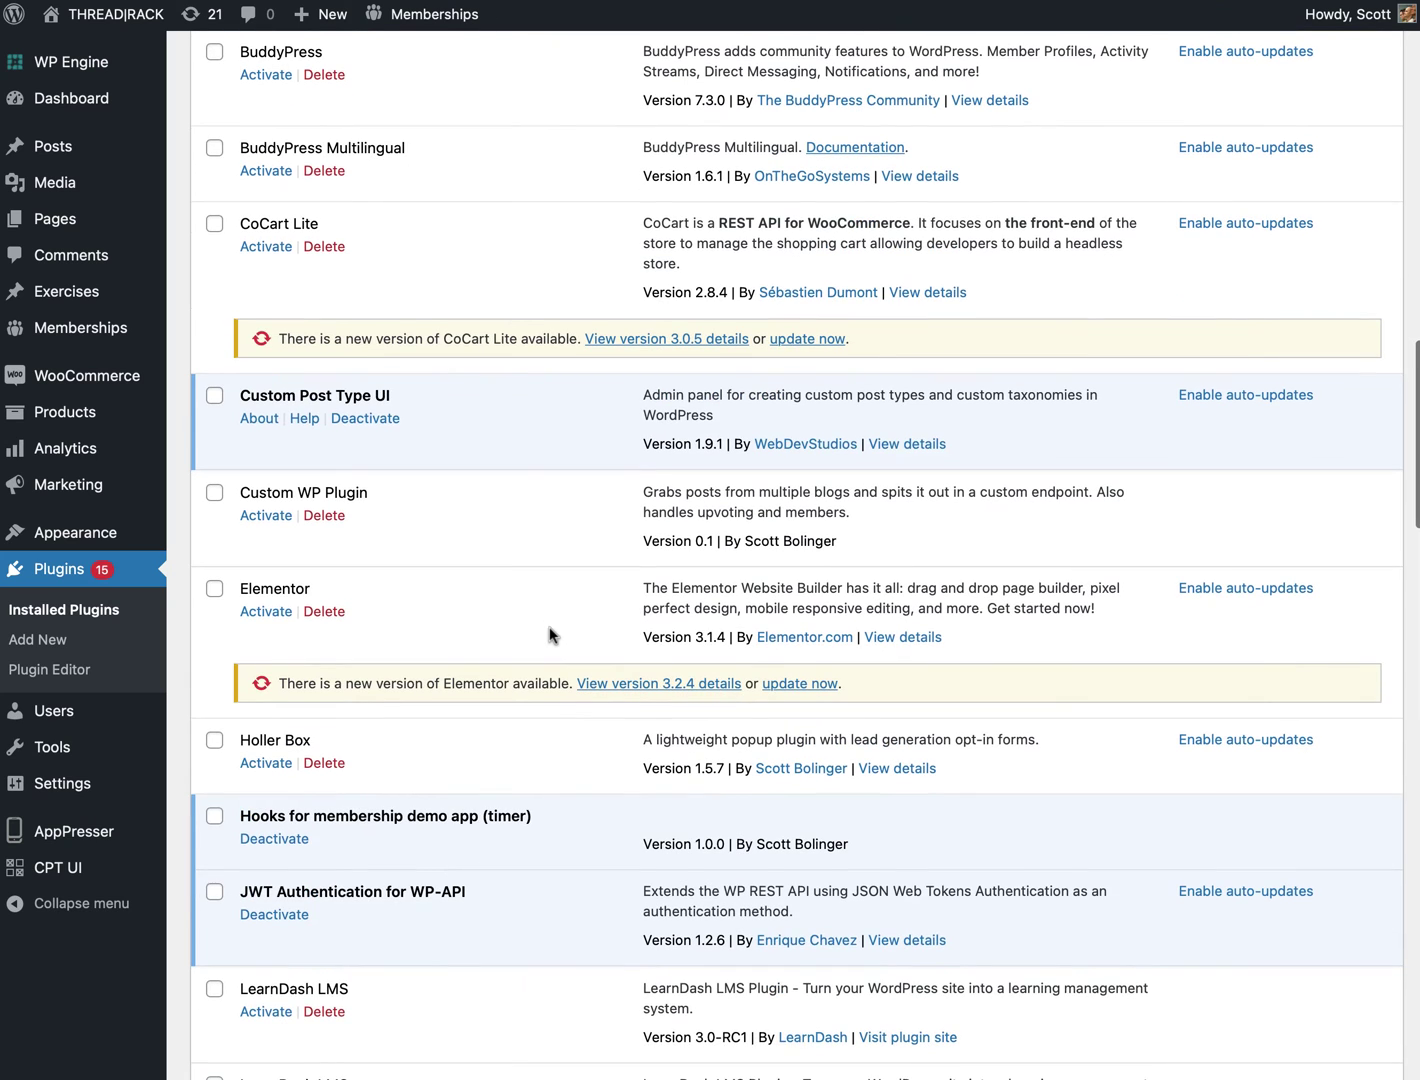
{"action": "scroll", "coordinate": [549, 634], "scroll_direction": "down", "scroll_amount": 5}
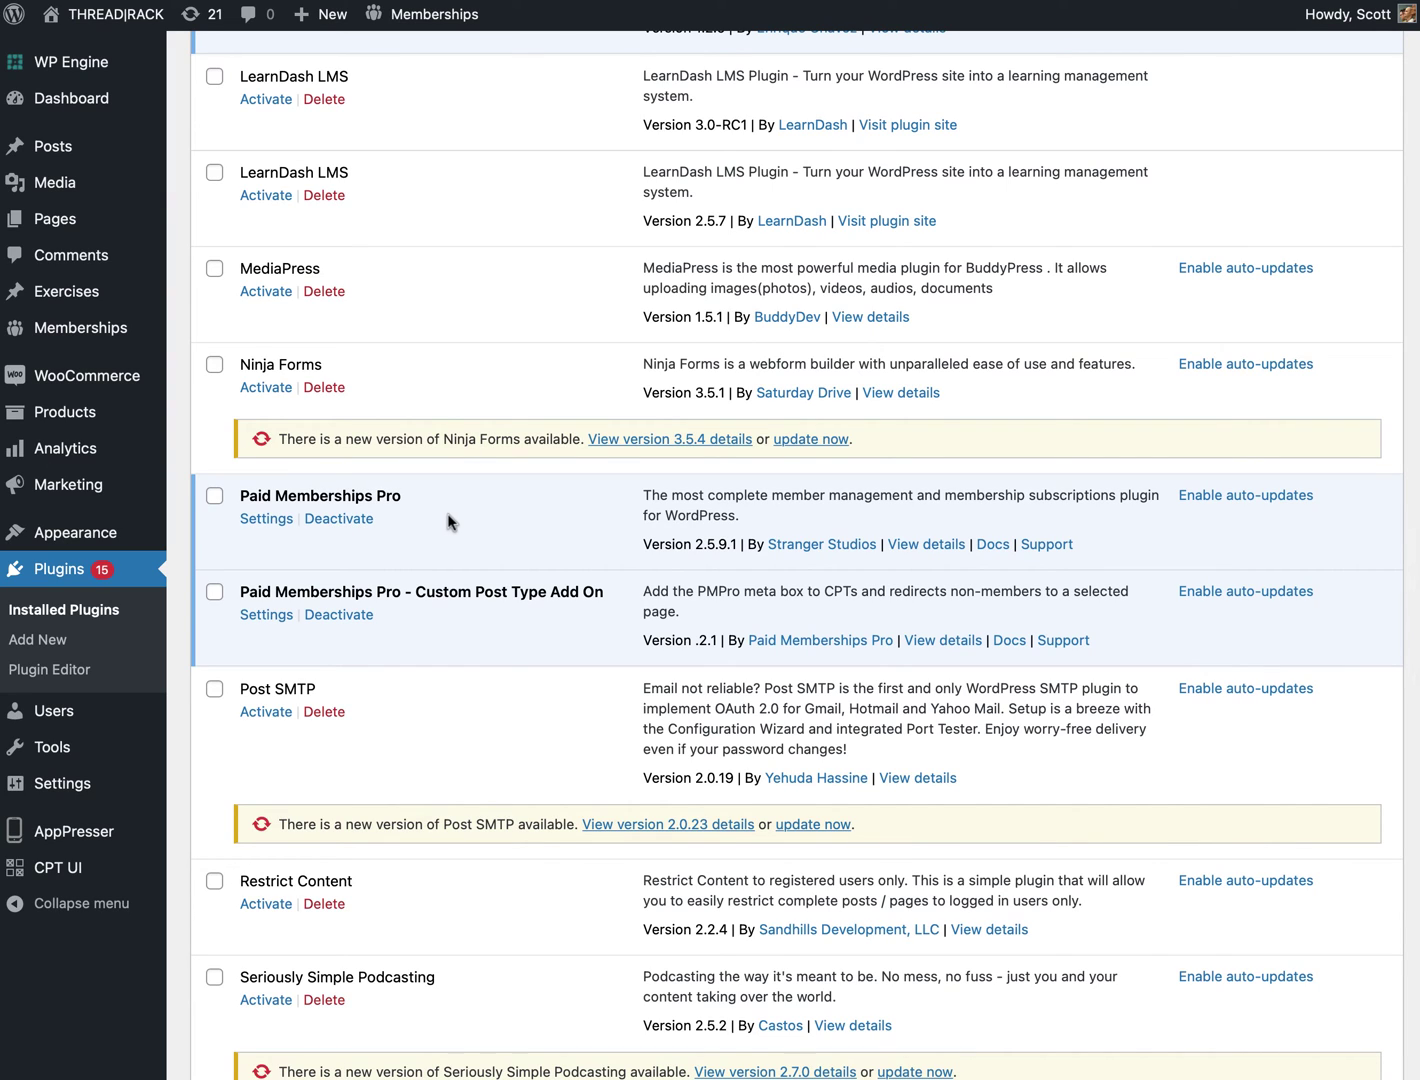
- Highlight the Paid Memberships Pro Custom Post Type Add On name to point it out
{"action": "left_click_drag", "start_coordinate": [418, 590], "coordinate": [606, 590]}
{"action": "left_click", "coordinate": [378, 493]}
{"action": "left_click_drag", "start_coordinate": [418, 588], "coordinate": [604, 590]}
{"action": "left_click", "coordinate": [604, 590]}
{"action": "mouse_move", "coordinate": [86, 304]}
{"action": "left_click_drag", "start_coordinate": [416, 590], "coordinate": [605, 590]}
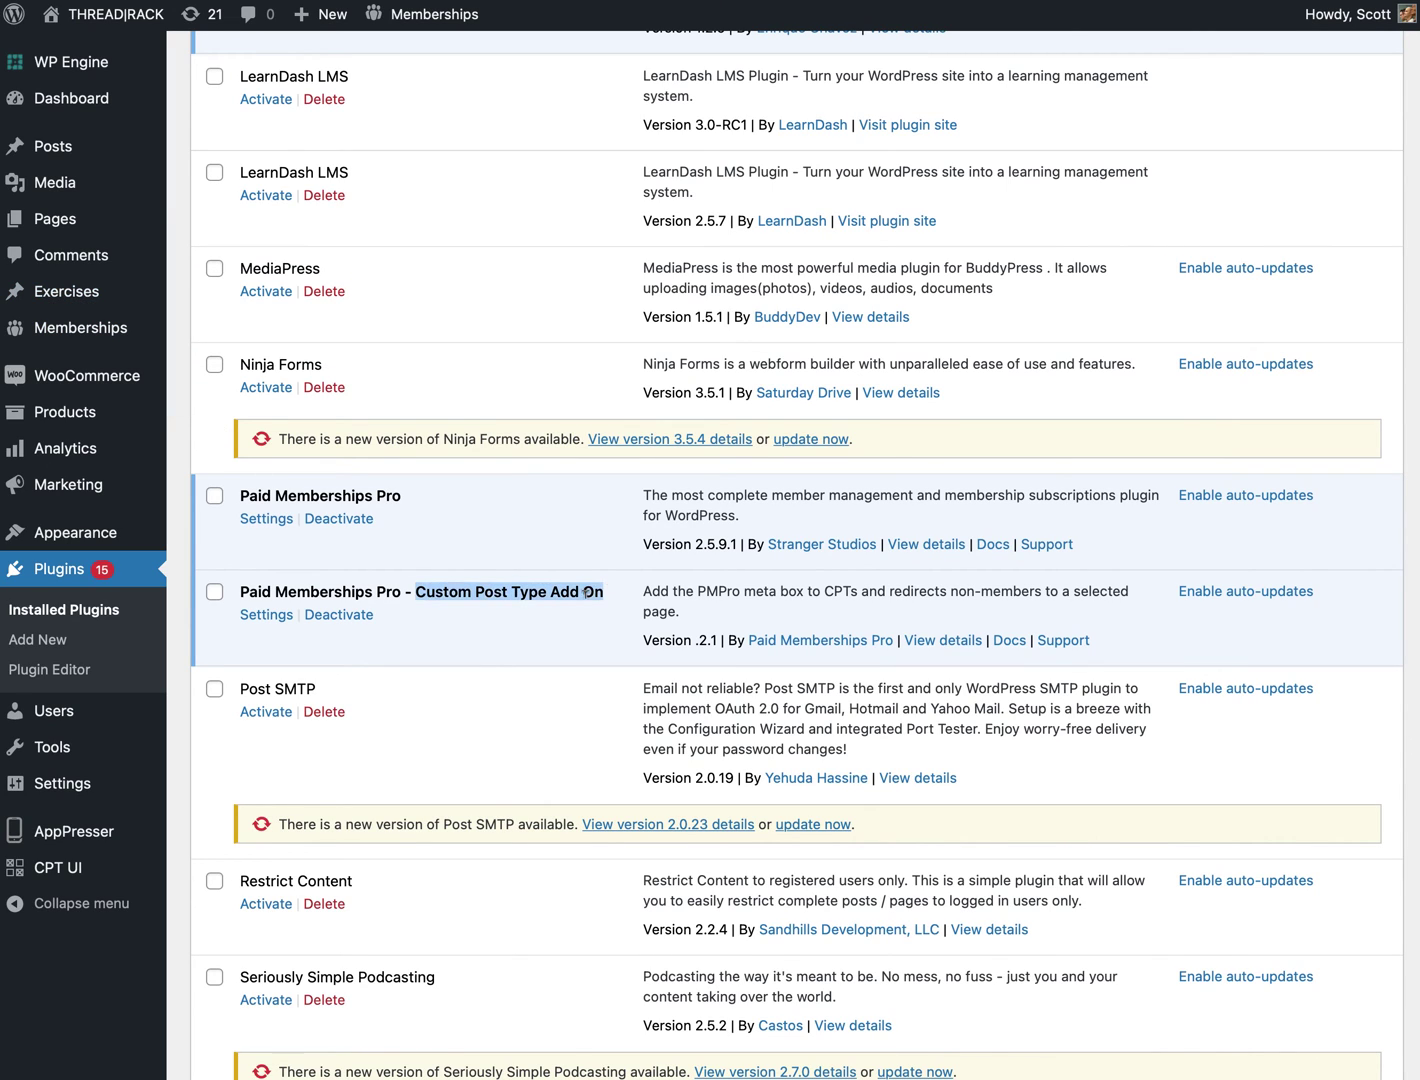
{"action": "left_click", "coordinate": [587, 592]}
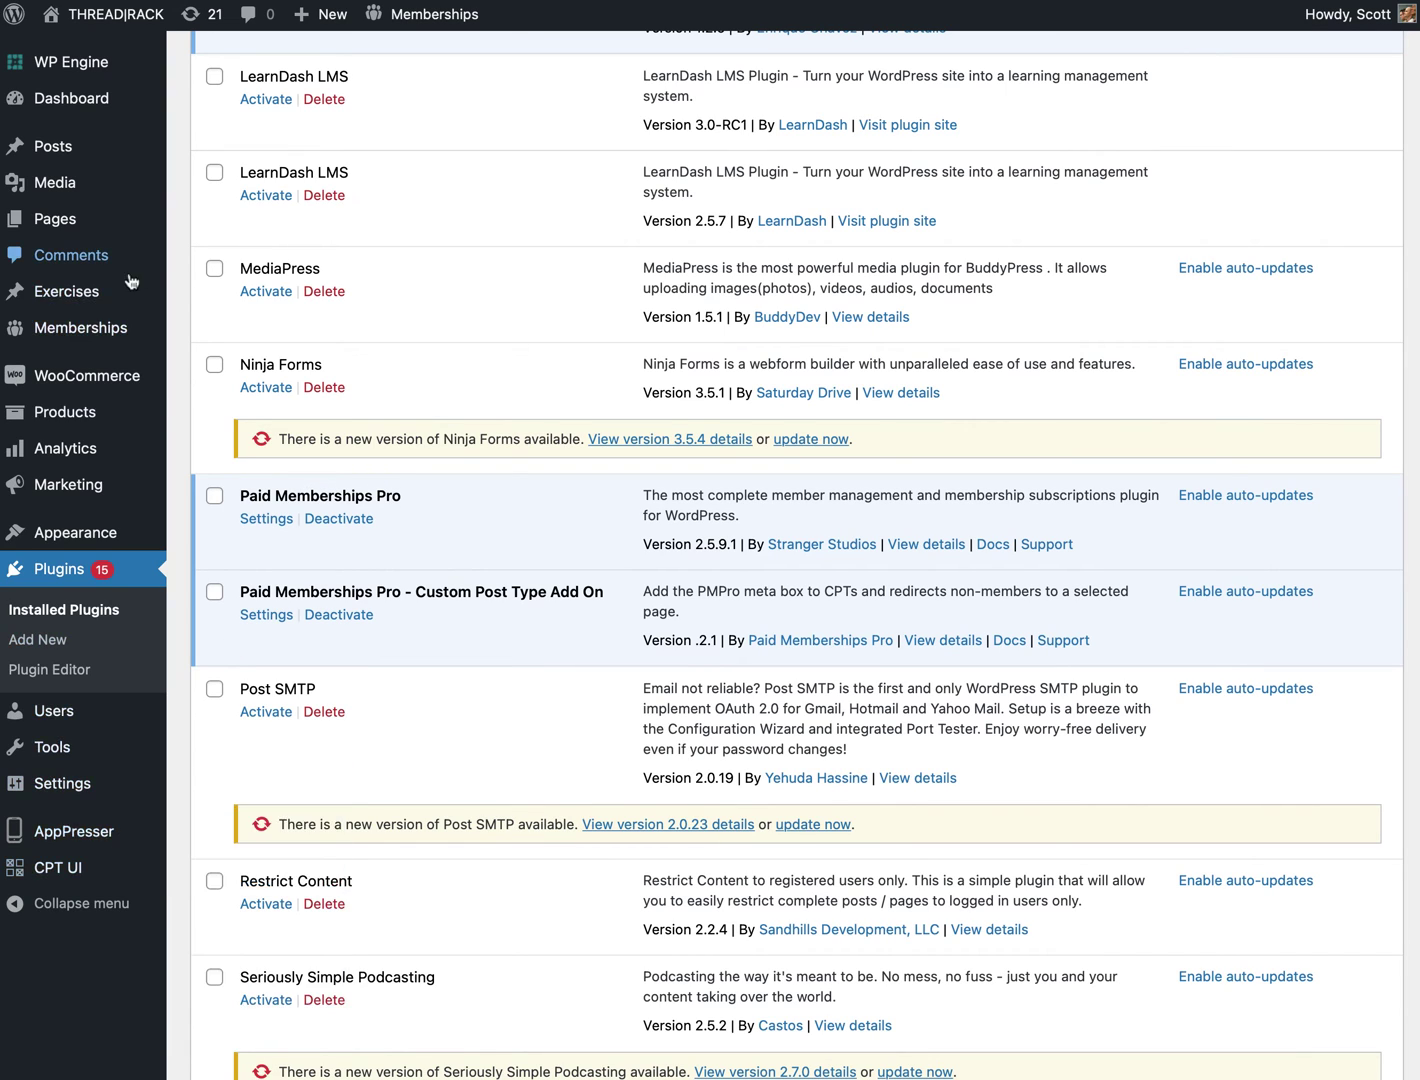
- Go from All Exercises to Exercise Categories, listing Cardio, Strength, Stretching and Yoga
{"action": "mouse_move", "coordinate": [72, 298]}
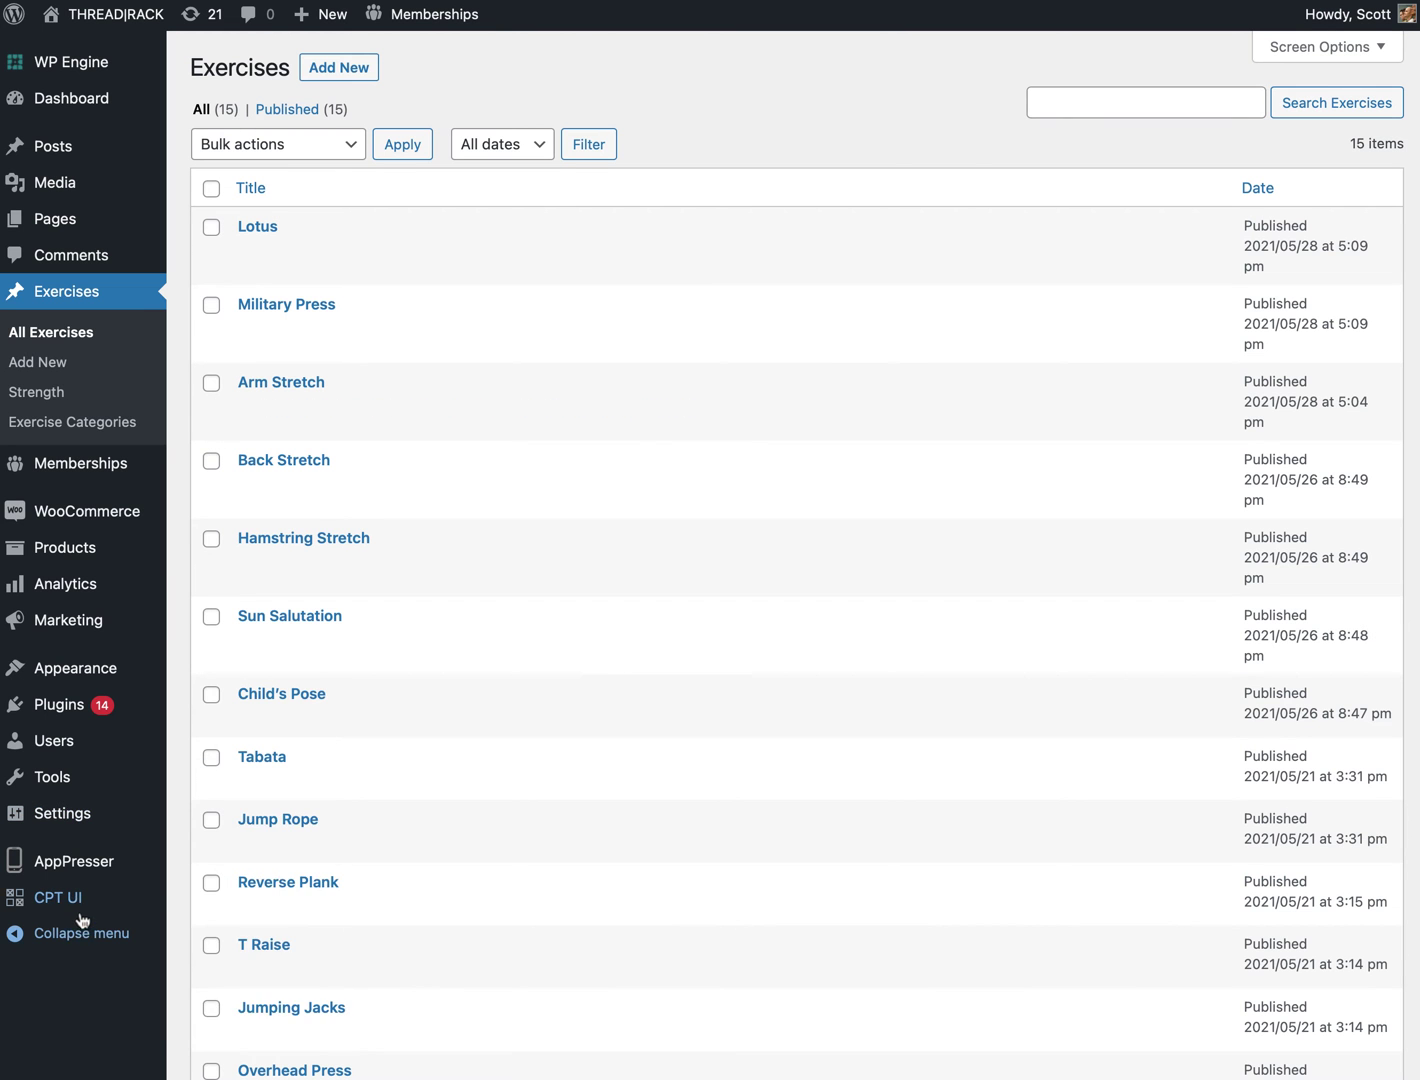
{"action": "mouse_move", "coordinate": [72, 903]}
{"action": "left_click", "coordinate": [130, 422]}
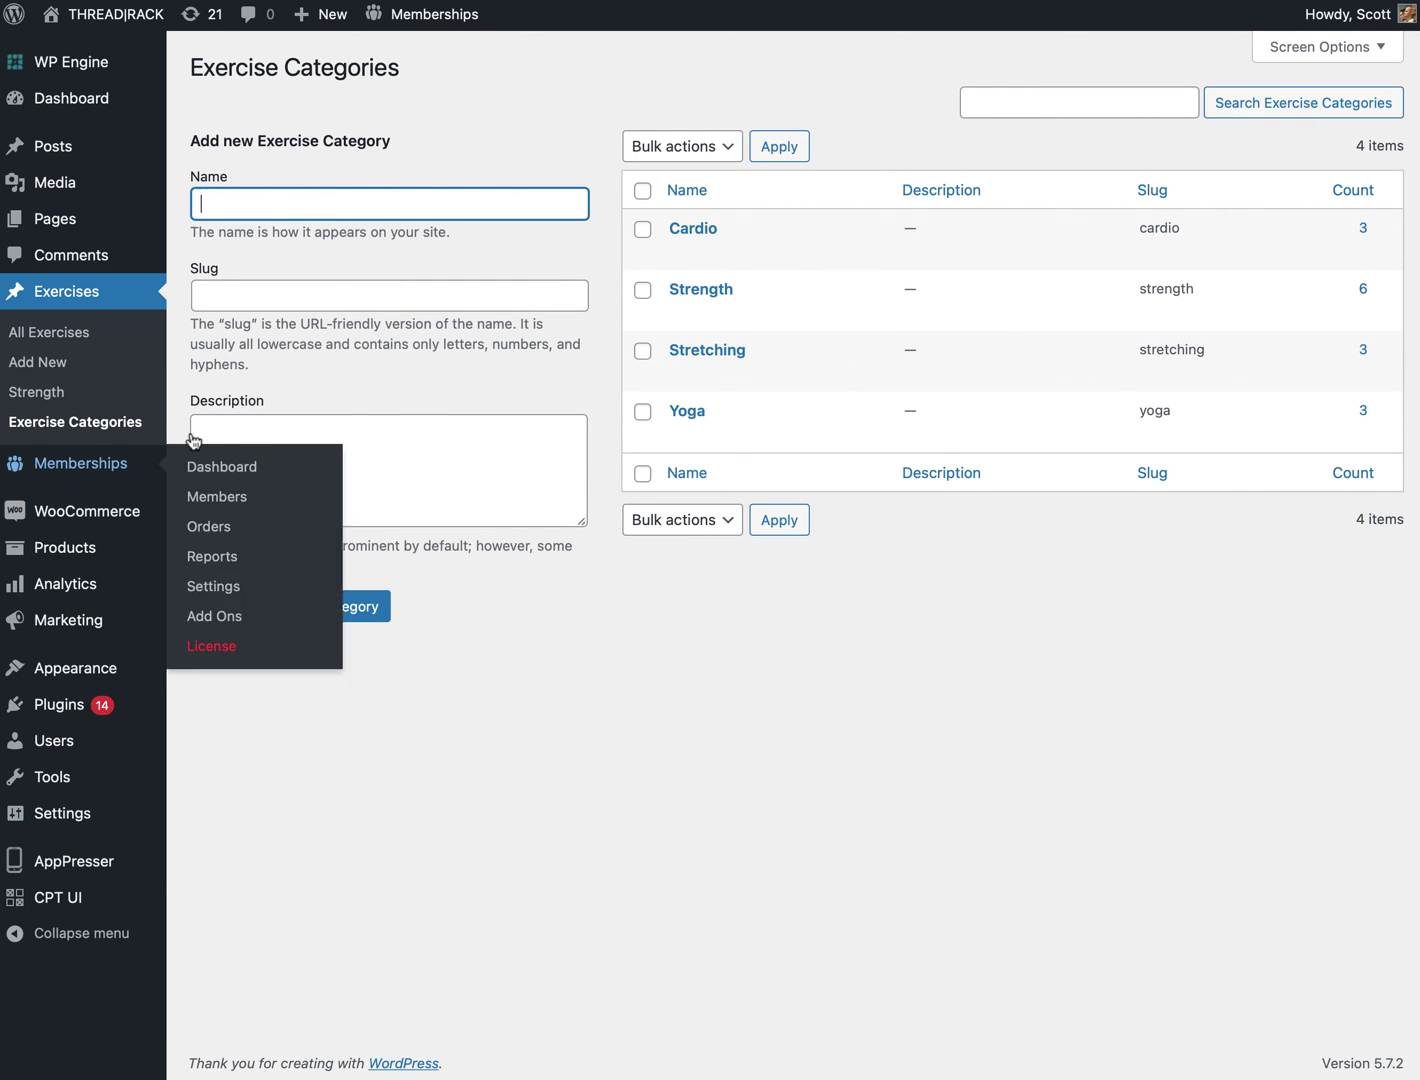
- Return from the Lotus editor to the full Exercises list and scroll through it
{"action": "left_click", "coordinate": [68, 330]}
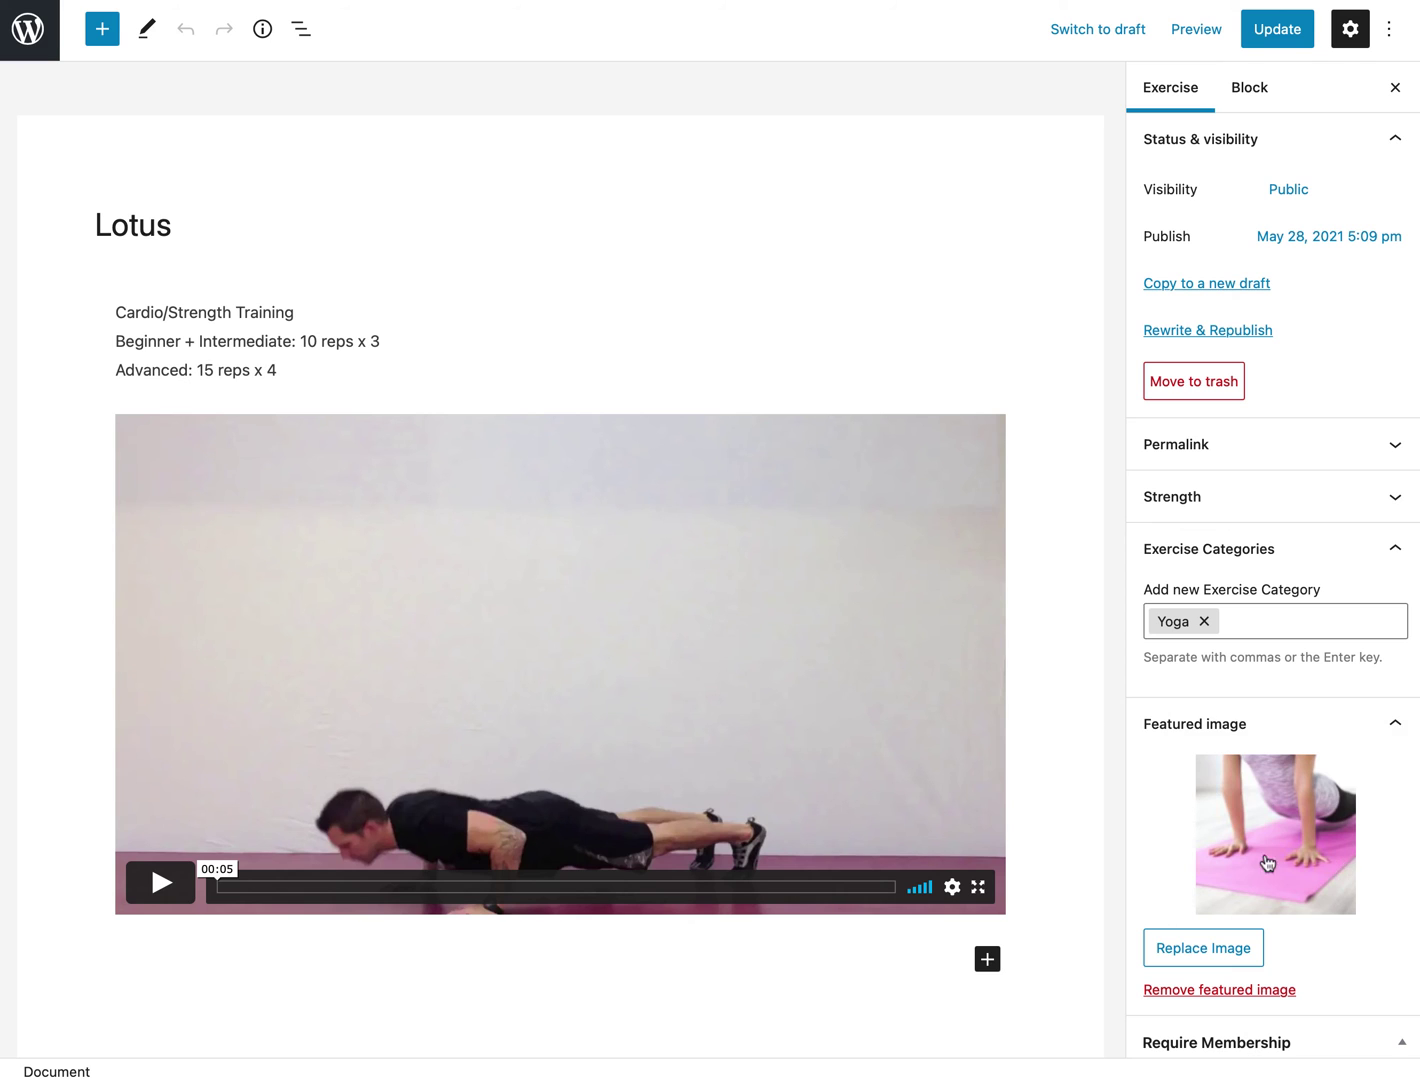
{"action": "scroll", "coordinate": [1256, 863], "scroll_direction": "down", "scroll_amount": 5}
{"action": "scroll", "coordinate": [1258, 865], "scroll_direction": "up", "scroll_amount": 3}
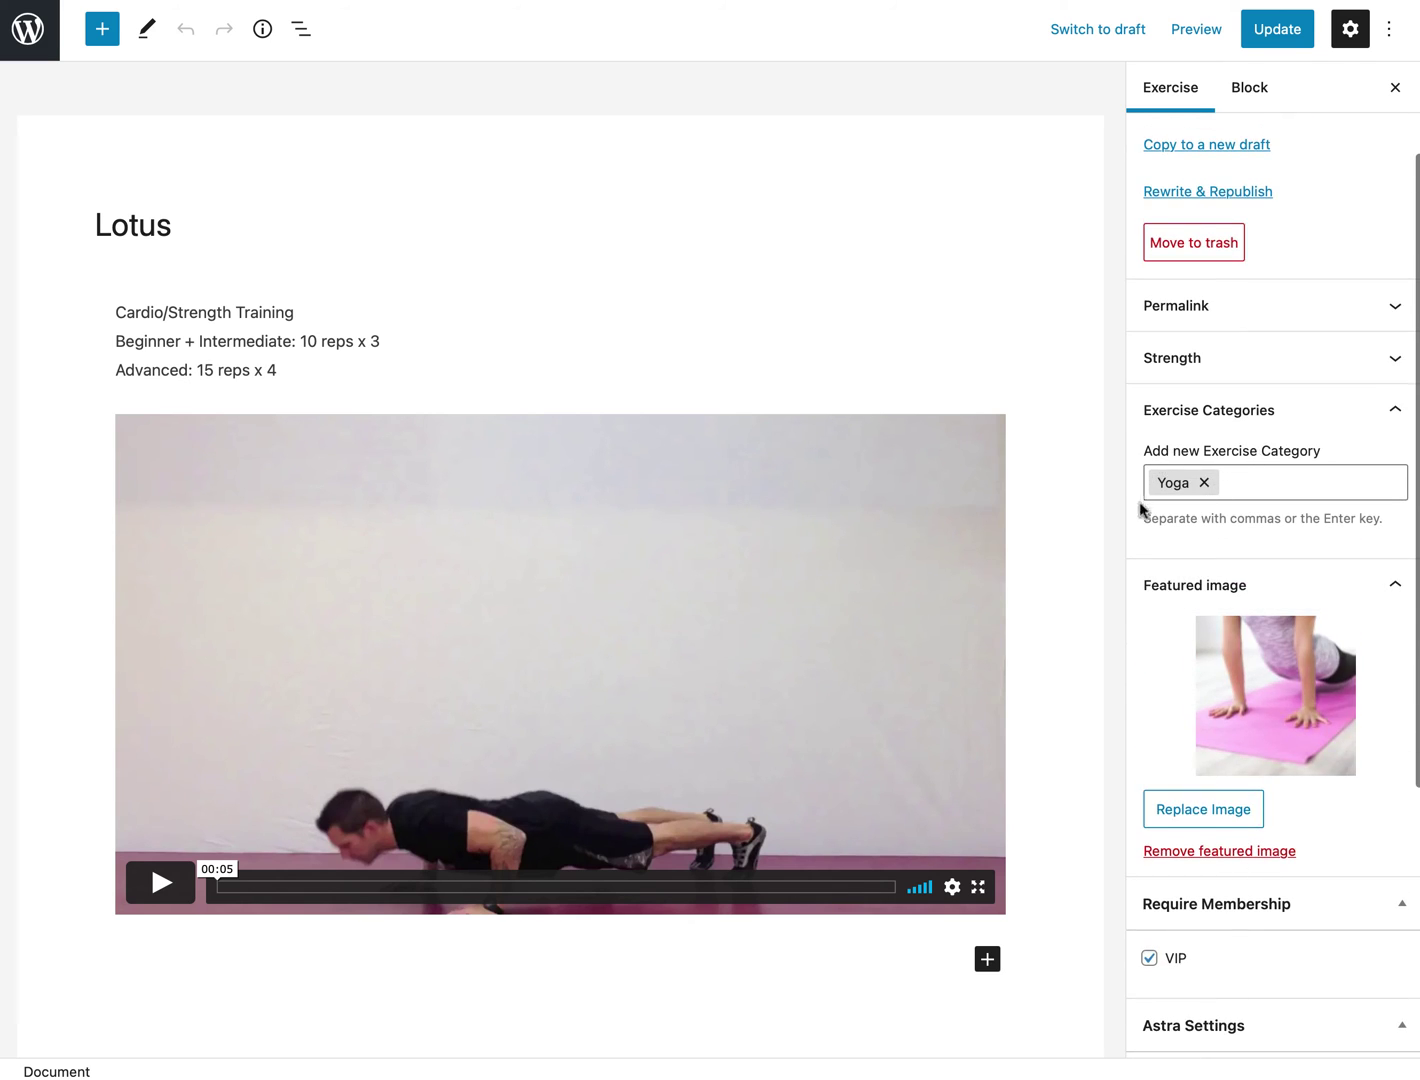
{"action": "scroll", "coordinate": [1133, 588], "scroll_direction": "down", "scroll_amount": 5}
{"action": "scroll", "coordinate": [1133, 588], "scroll_direction": "up", "scroll_amount": 6}
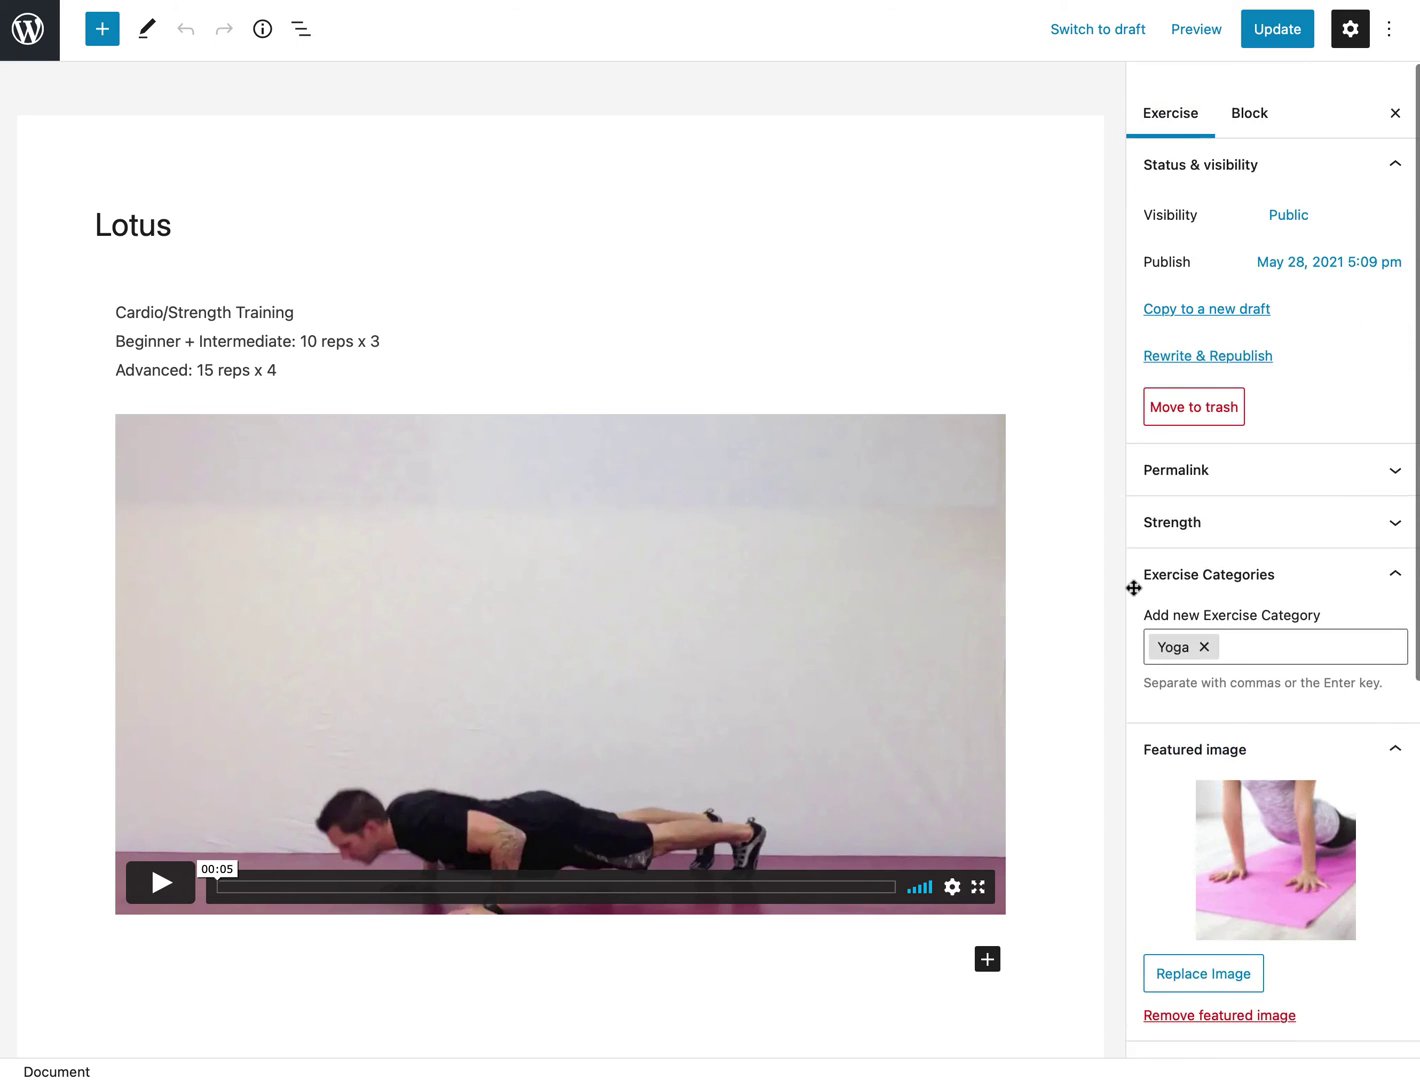
{"action": "scroll", "coordinate": [1133, 593], "scroll_direction": "down", "scroll_amount": 5}
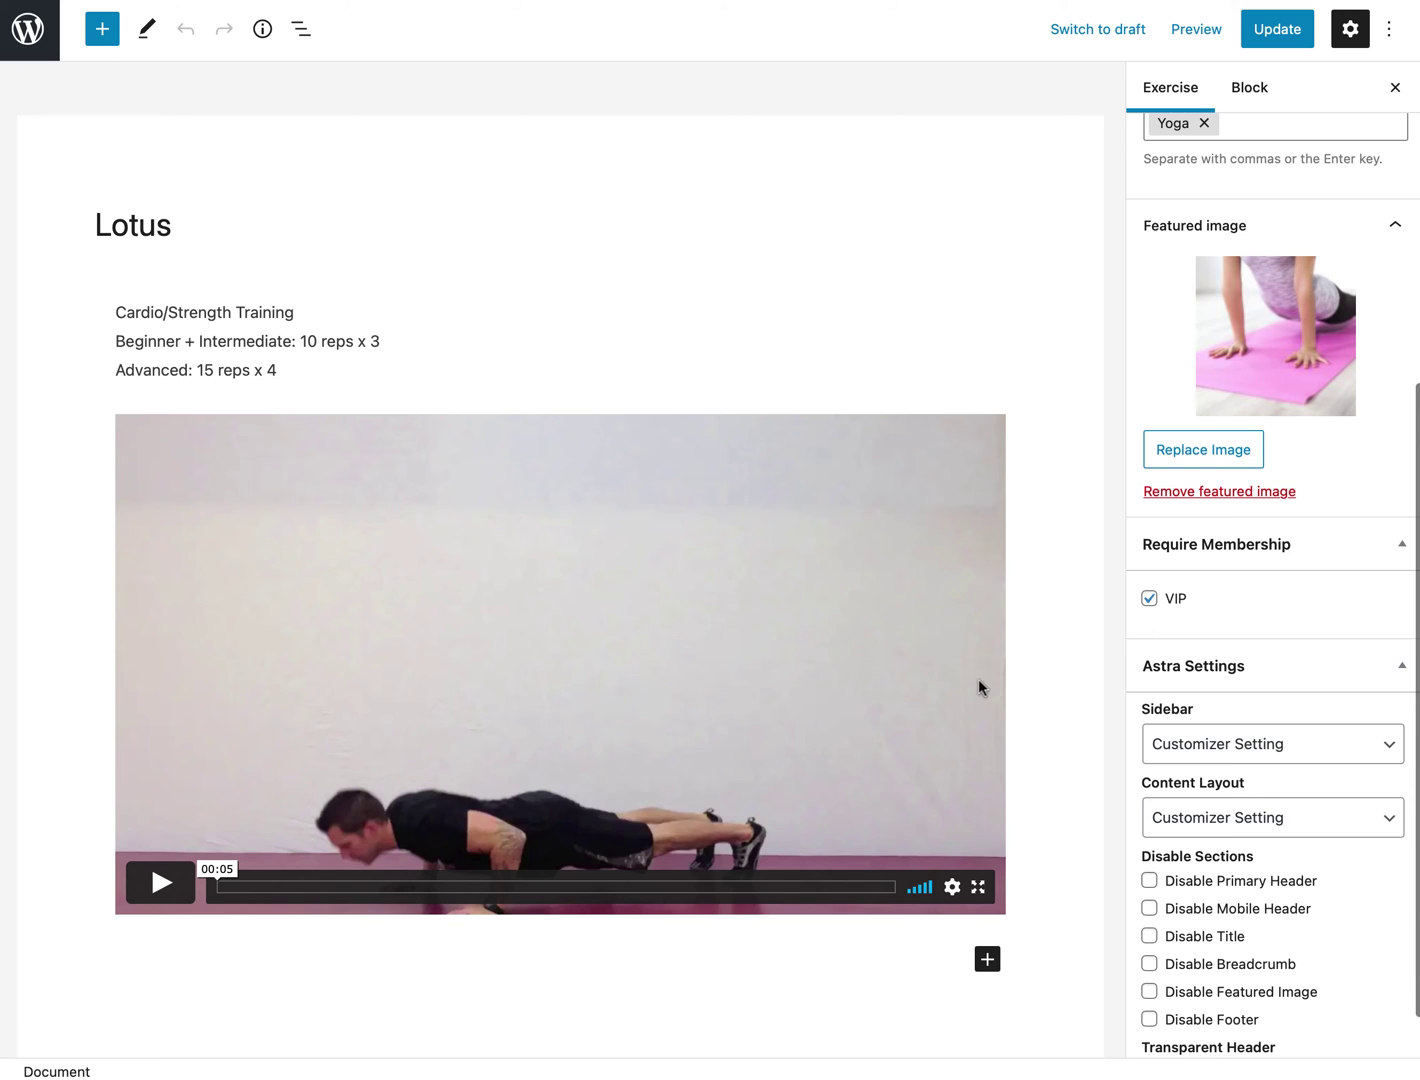
{"action": "scroll", "coordinate": [1140, 640], "scroll_direction": "up", "scroll_amount": 6}
{"action": "scroll", "coordinate": [1250, 614], "scroll_direction": "down", "scroll_amount": 1}
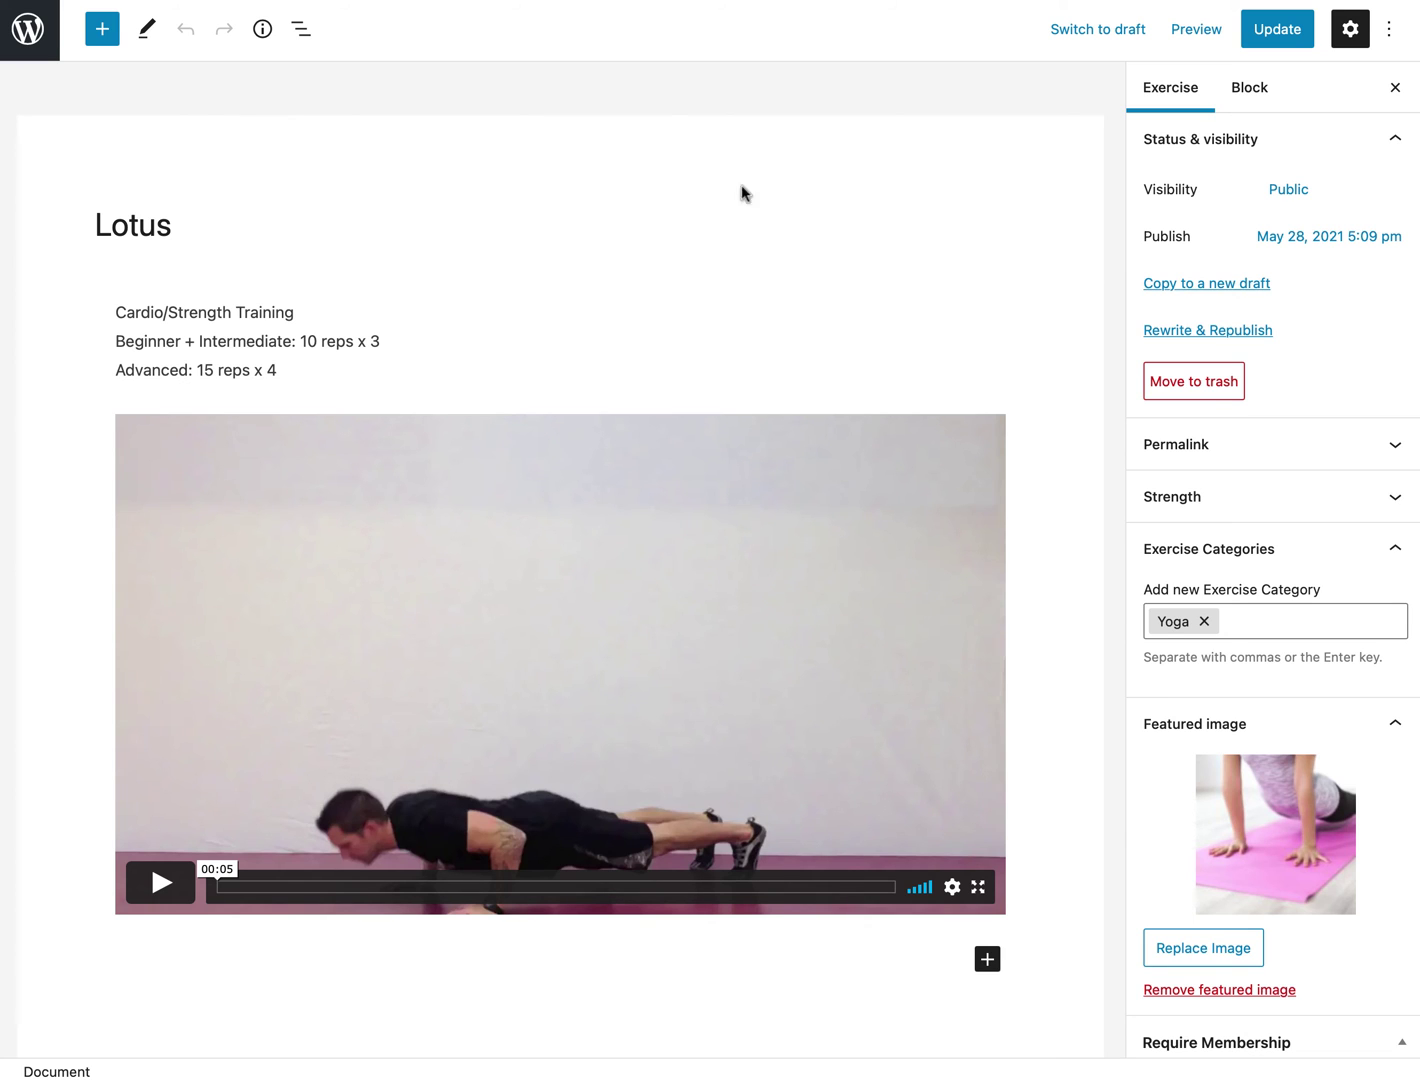
- In the Membership Demo Video AppPresser dashboard, hide the getting-started message and open Customize and Build App
{"action": "left_click", "coordinate": [487, 0]}
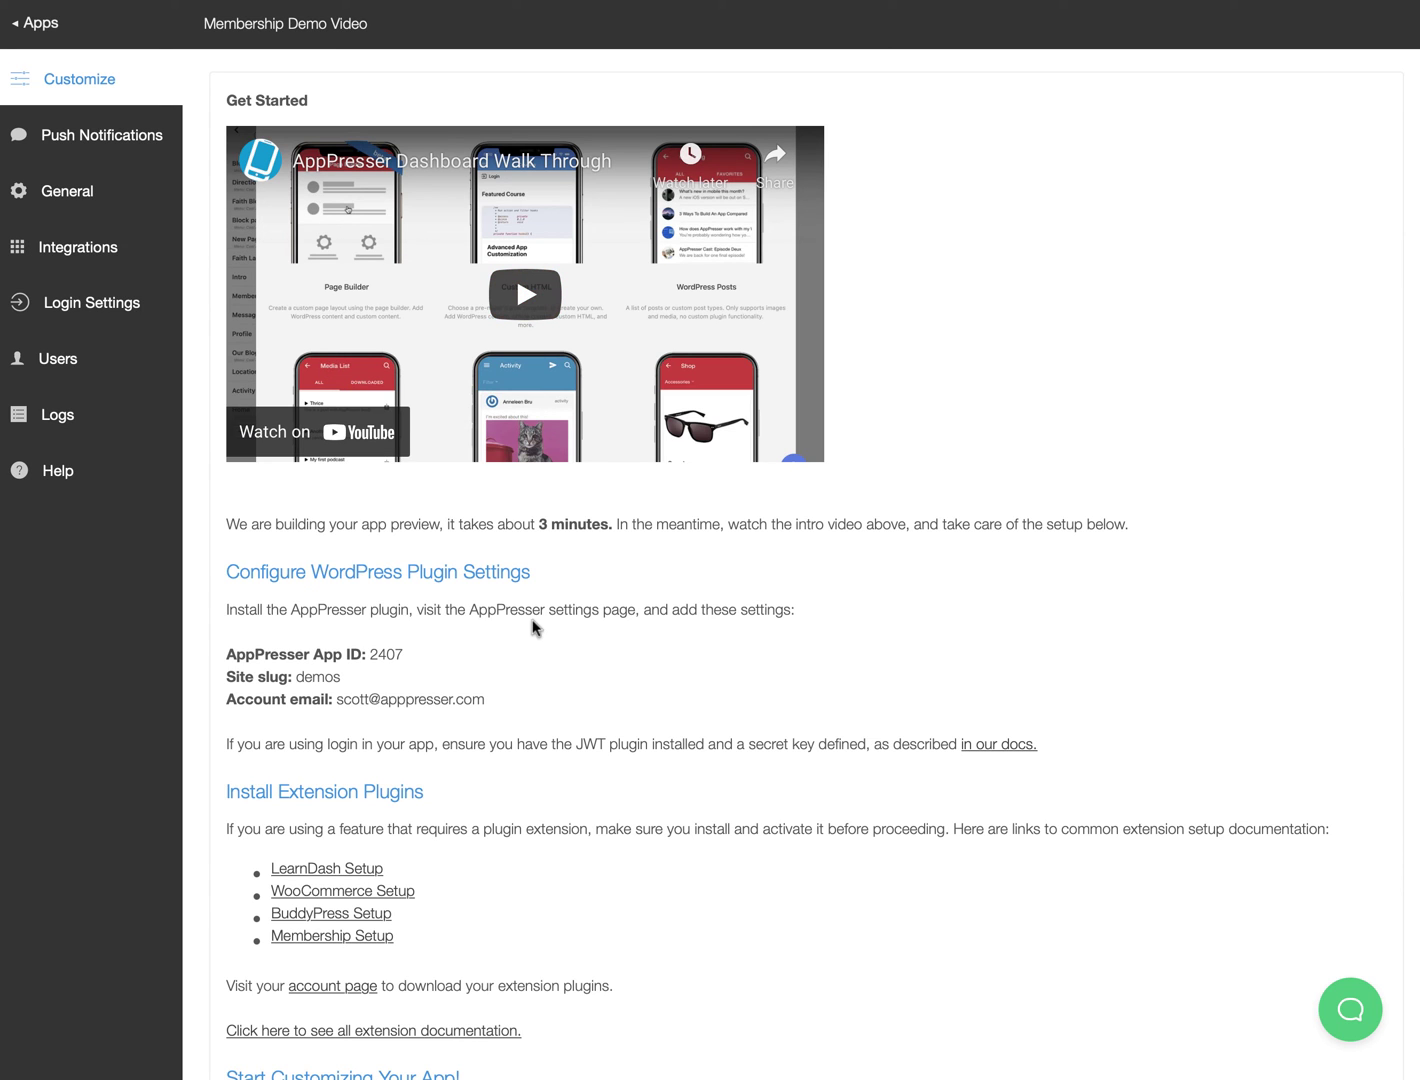
{"action": "scroll", "coordinate": [640, 736], "scroll_direction": "down", "scroll_amount": 3}
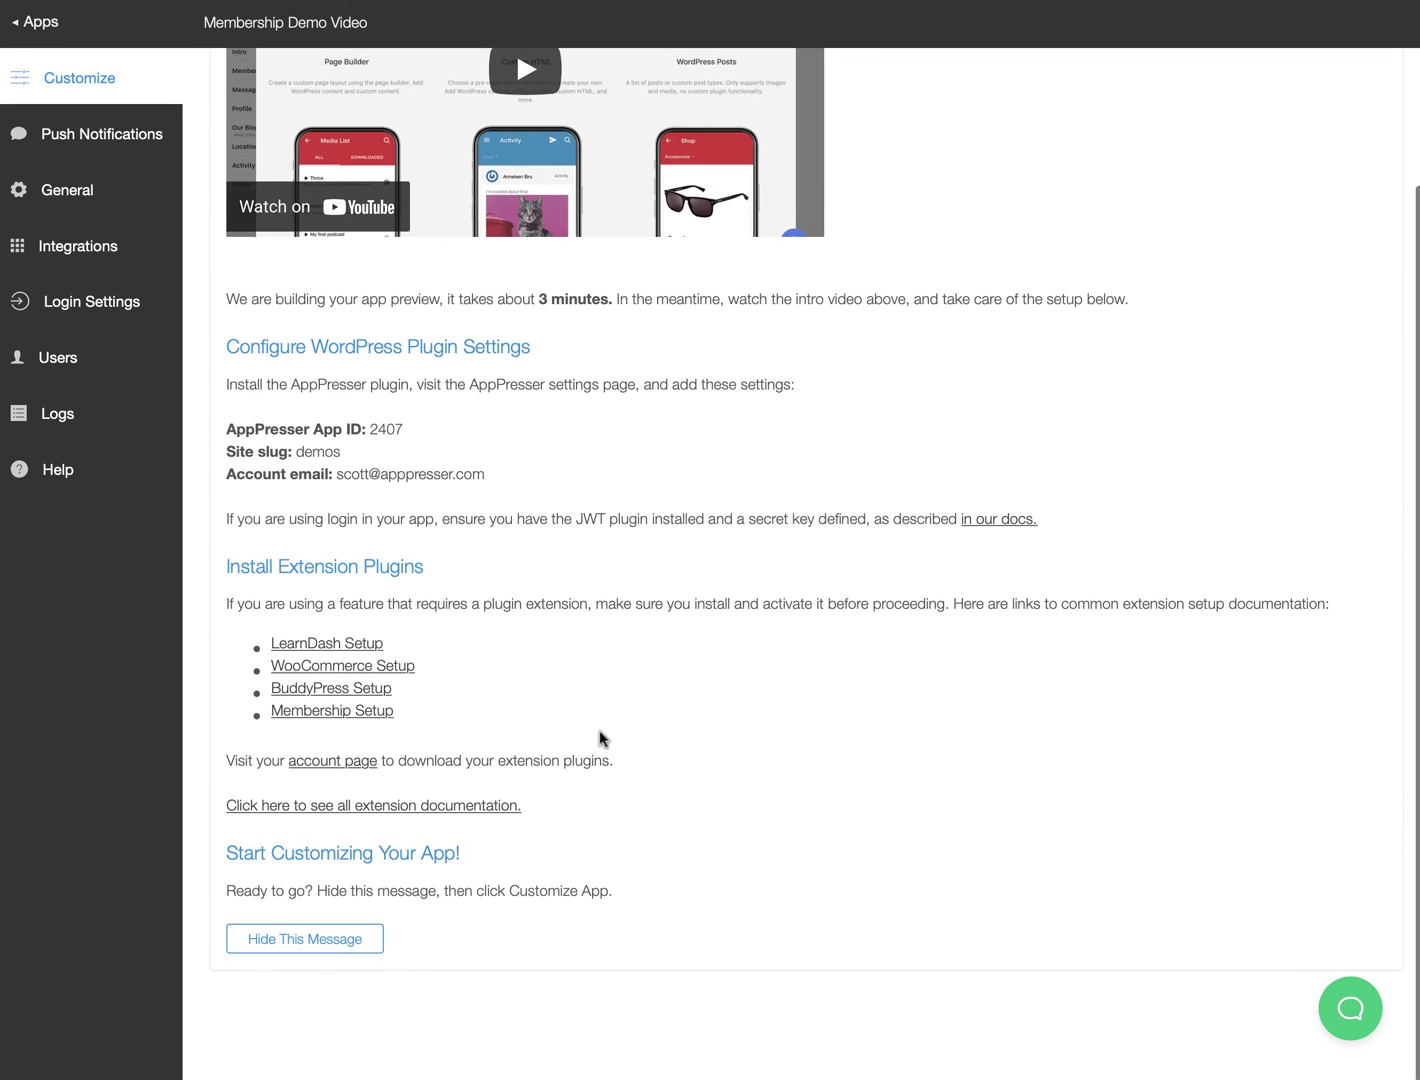
{"action": "left_click", "coordinate": [328, 938]}
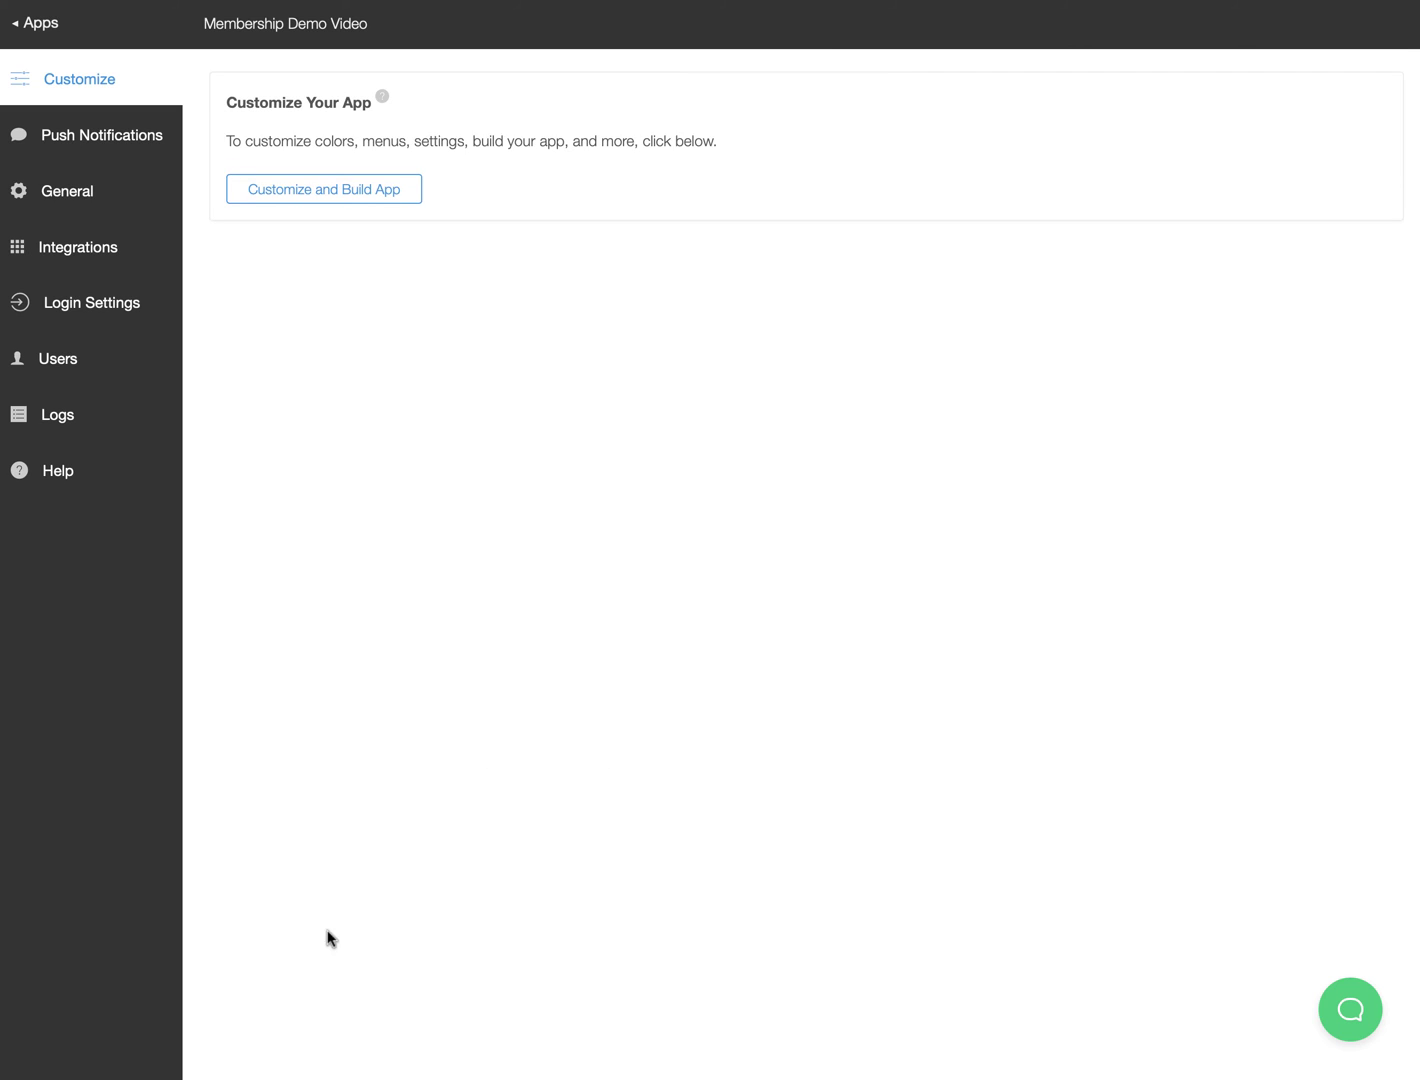
{"action": "left_click", "coordinate": [285, 190]}
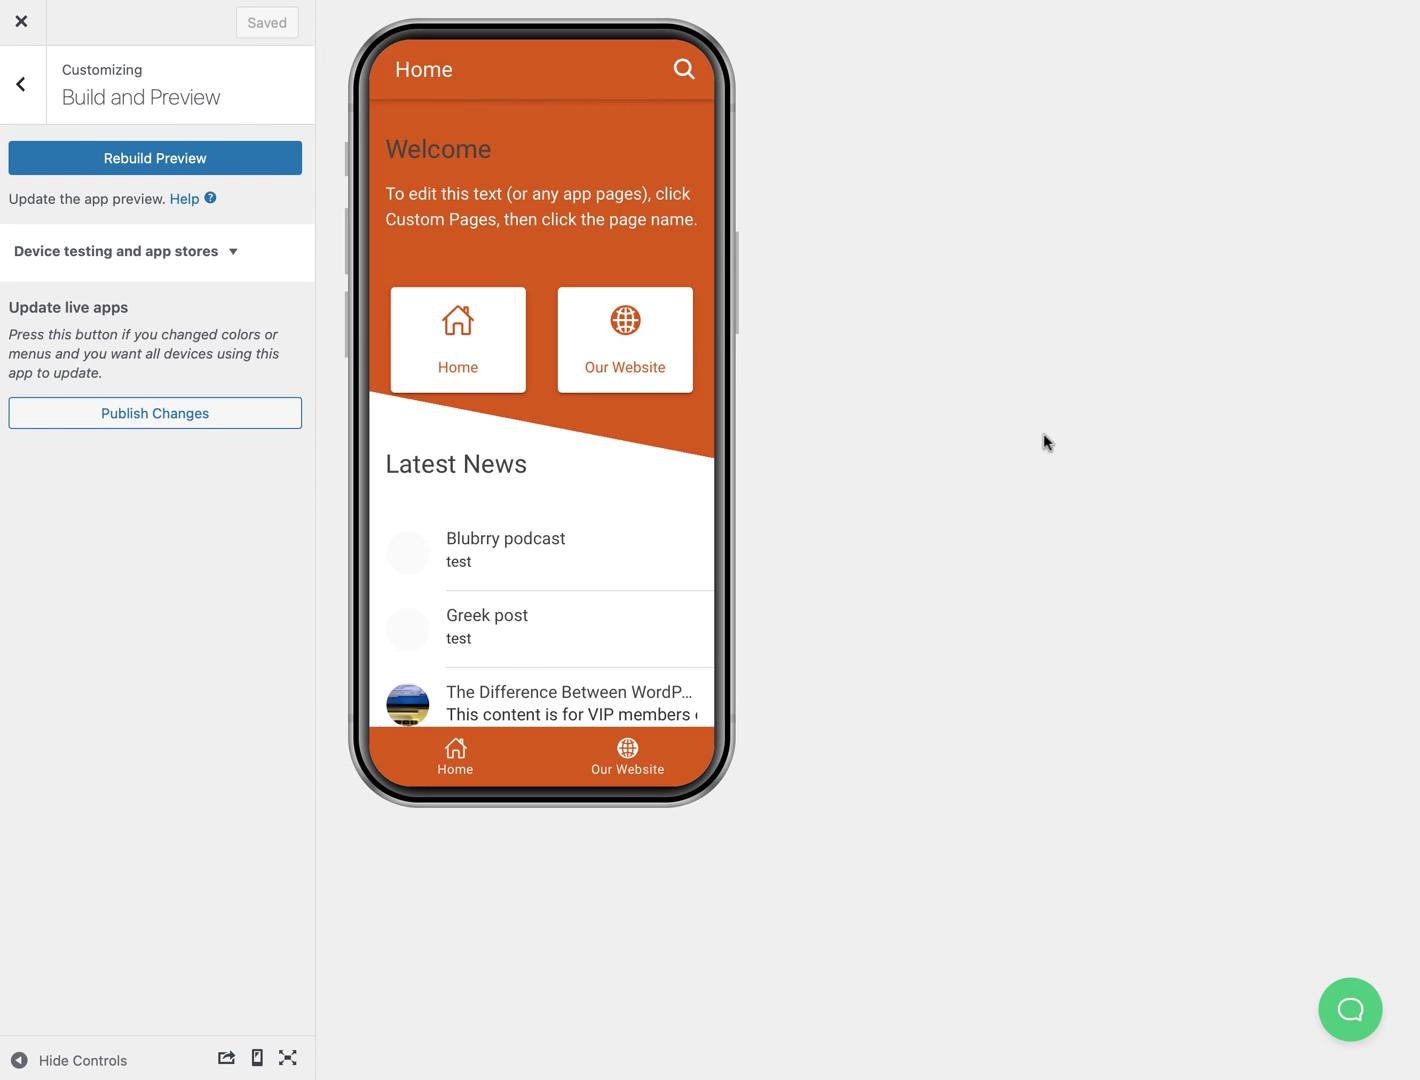
- Go back to the customizer's main section list and look over its sections
{"action": "left_click", "coordinate": [22, 84]}
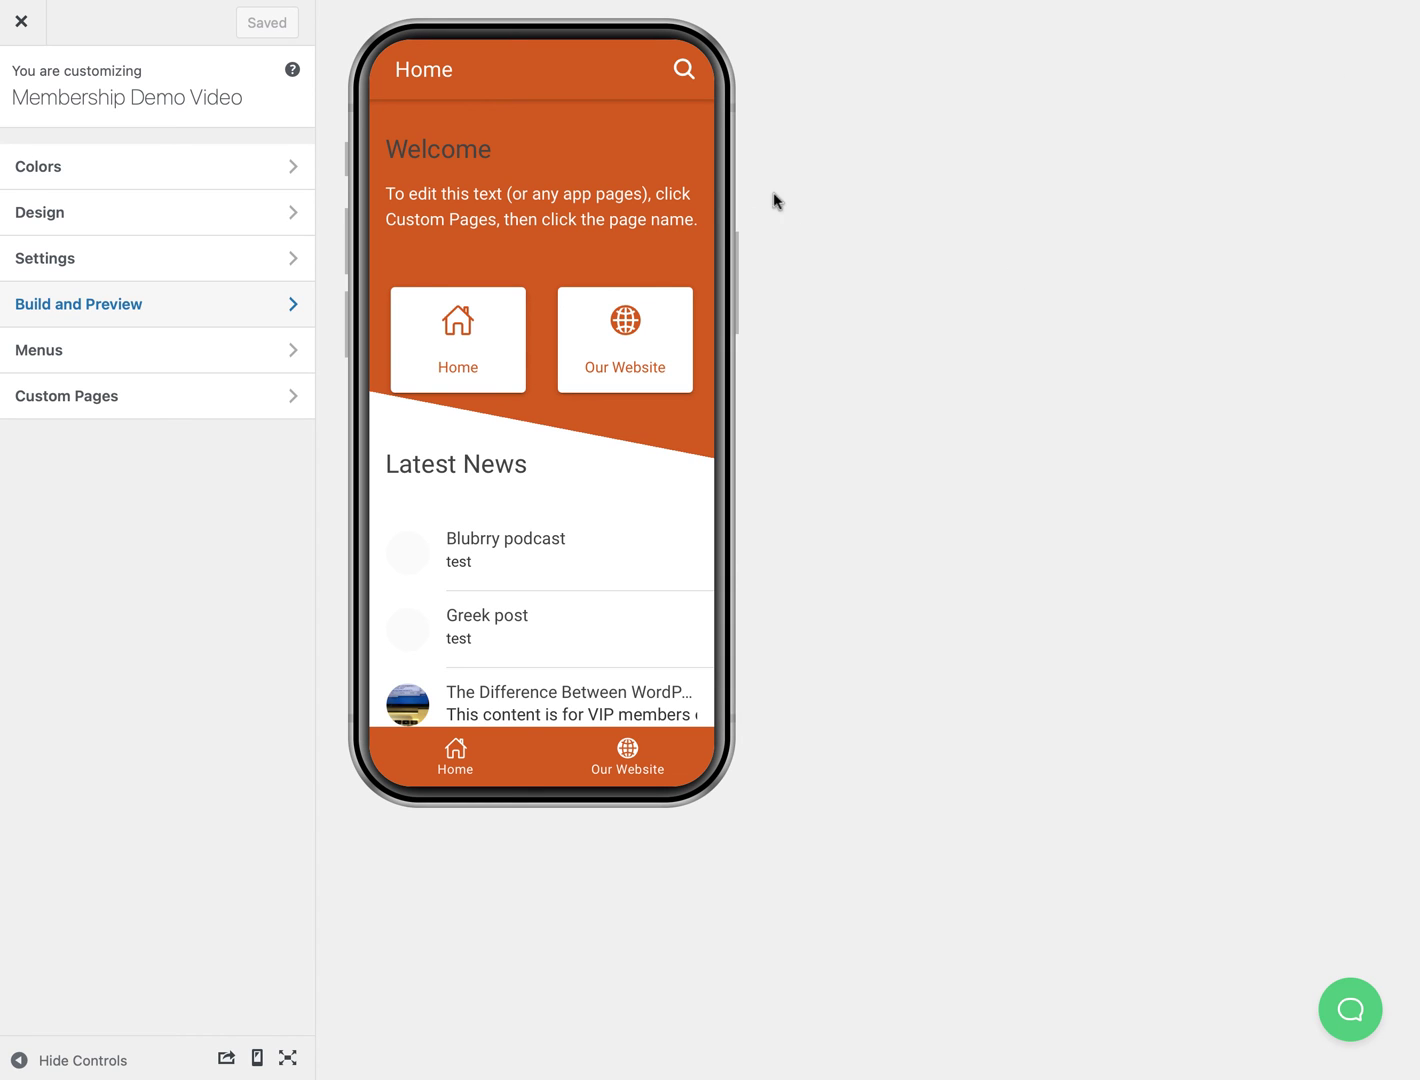
{"action": "scroll", "coordinate": [517, 432], "scroll_direction": "down", "scroll_amount": 1}
{"action": "scroll", "coordinate": [517, 432], "scroll_direction": "up", "scroll_amount": 1}
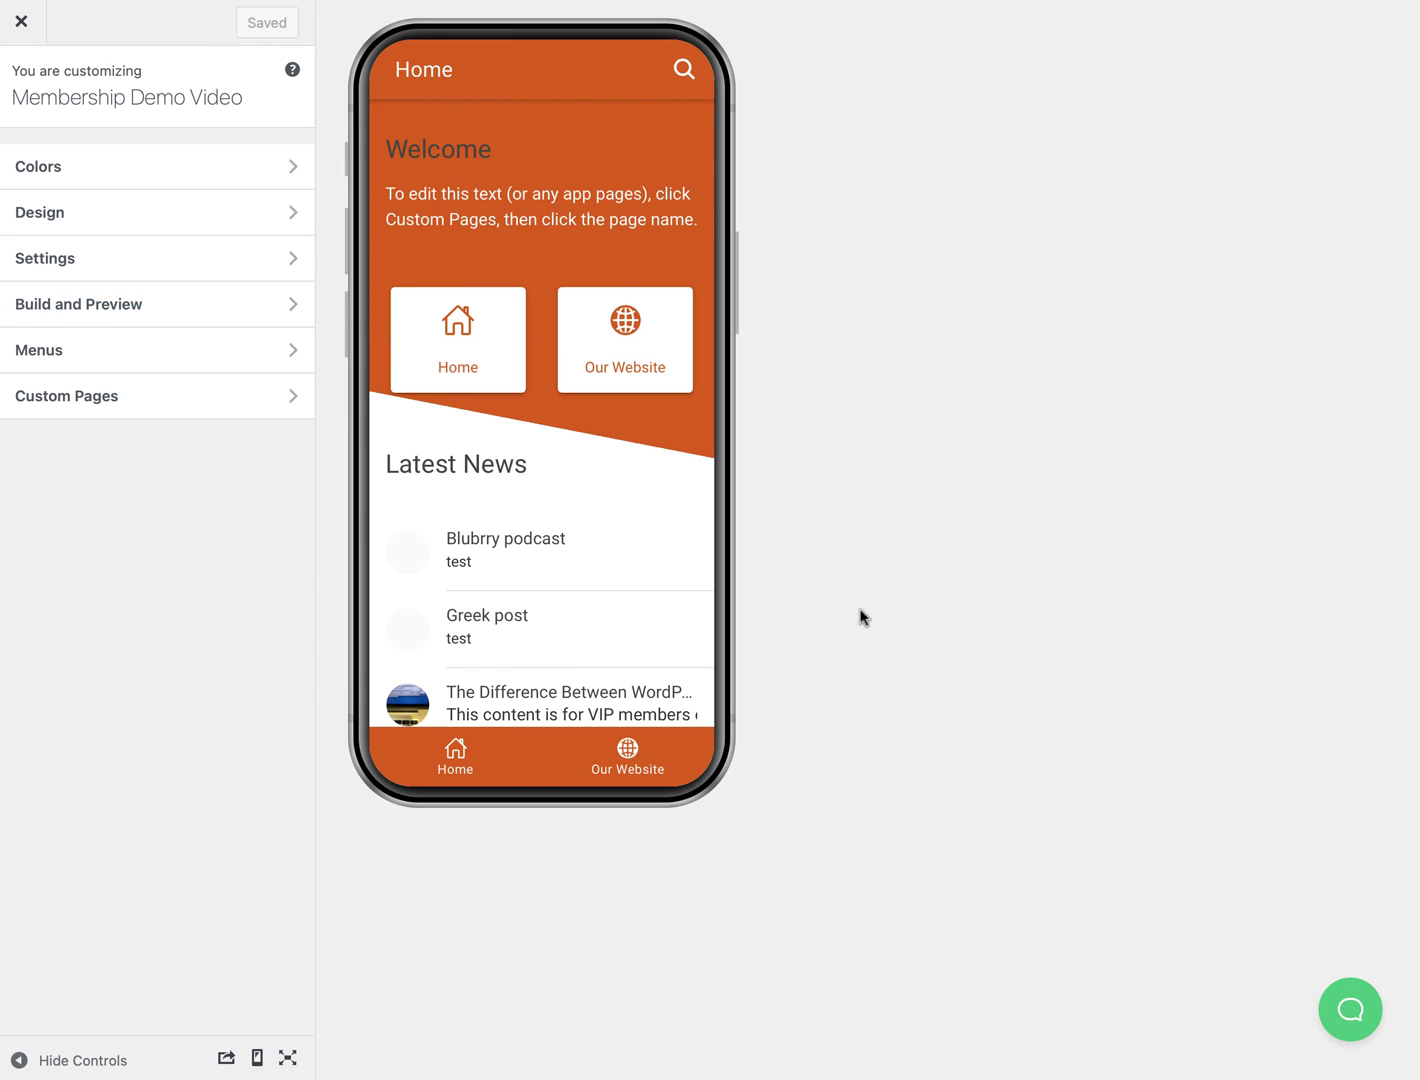
- Review the Colors options, then the Settings options, ending back at the main section list
{"action": "left_click", "coordinate": [144, 174]}
{"action": "scroll", "coordinate": [130, 570], "scroll_direction": "down", "scroll_amount": 5}
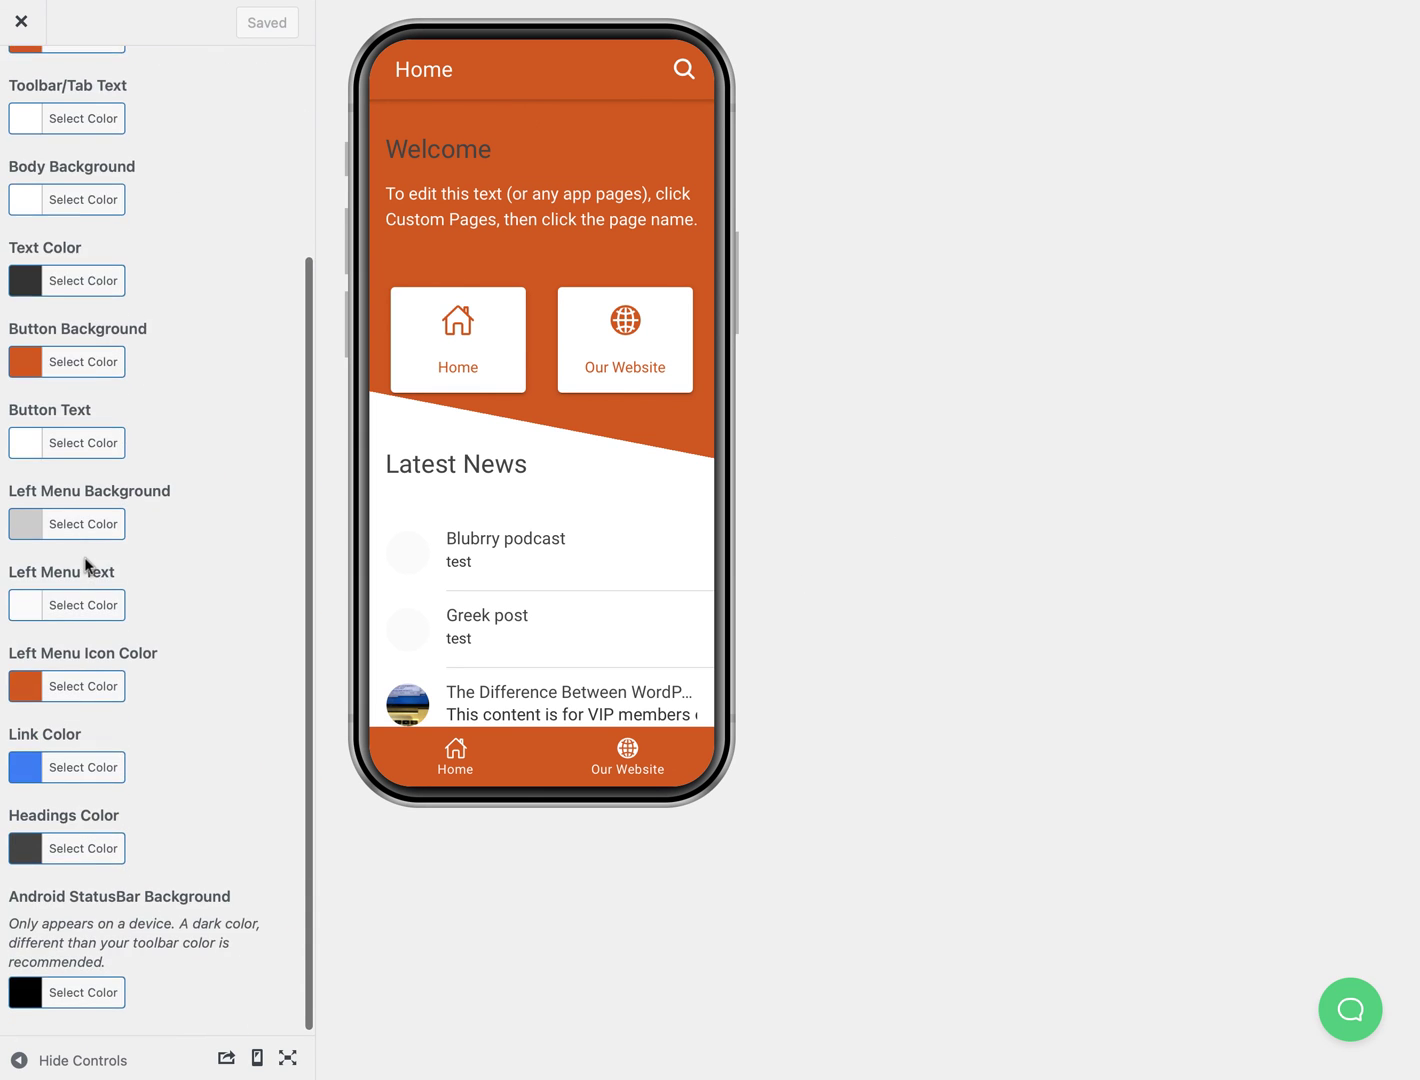
{"action": "scroll", "coordinate": [86, 560], "scroll_direction": "up", "scroll_amount": 5}
{"action": "left_click", "coordinate": [43, 87]}
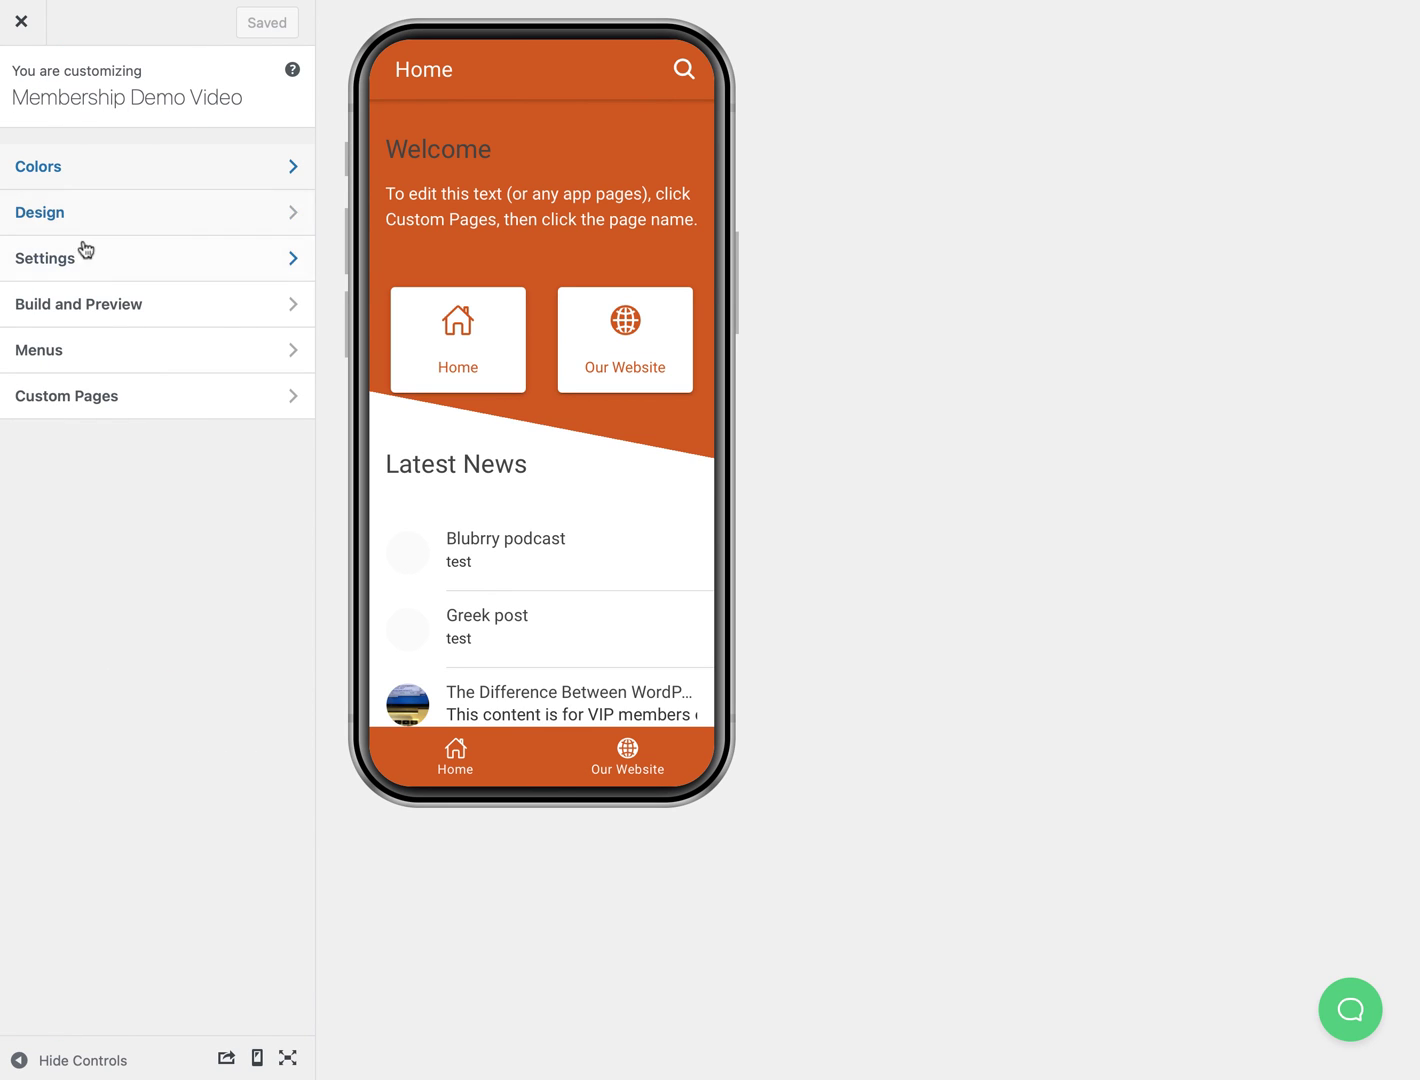
{"action": "left_click", "coordinate": [83, 263]}
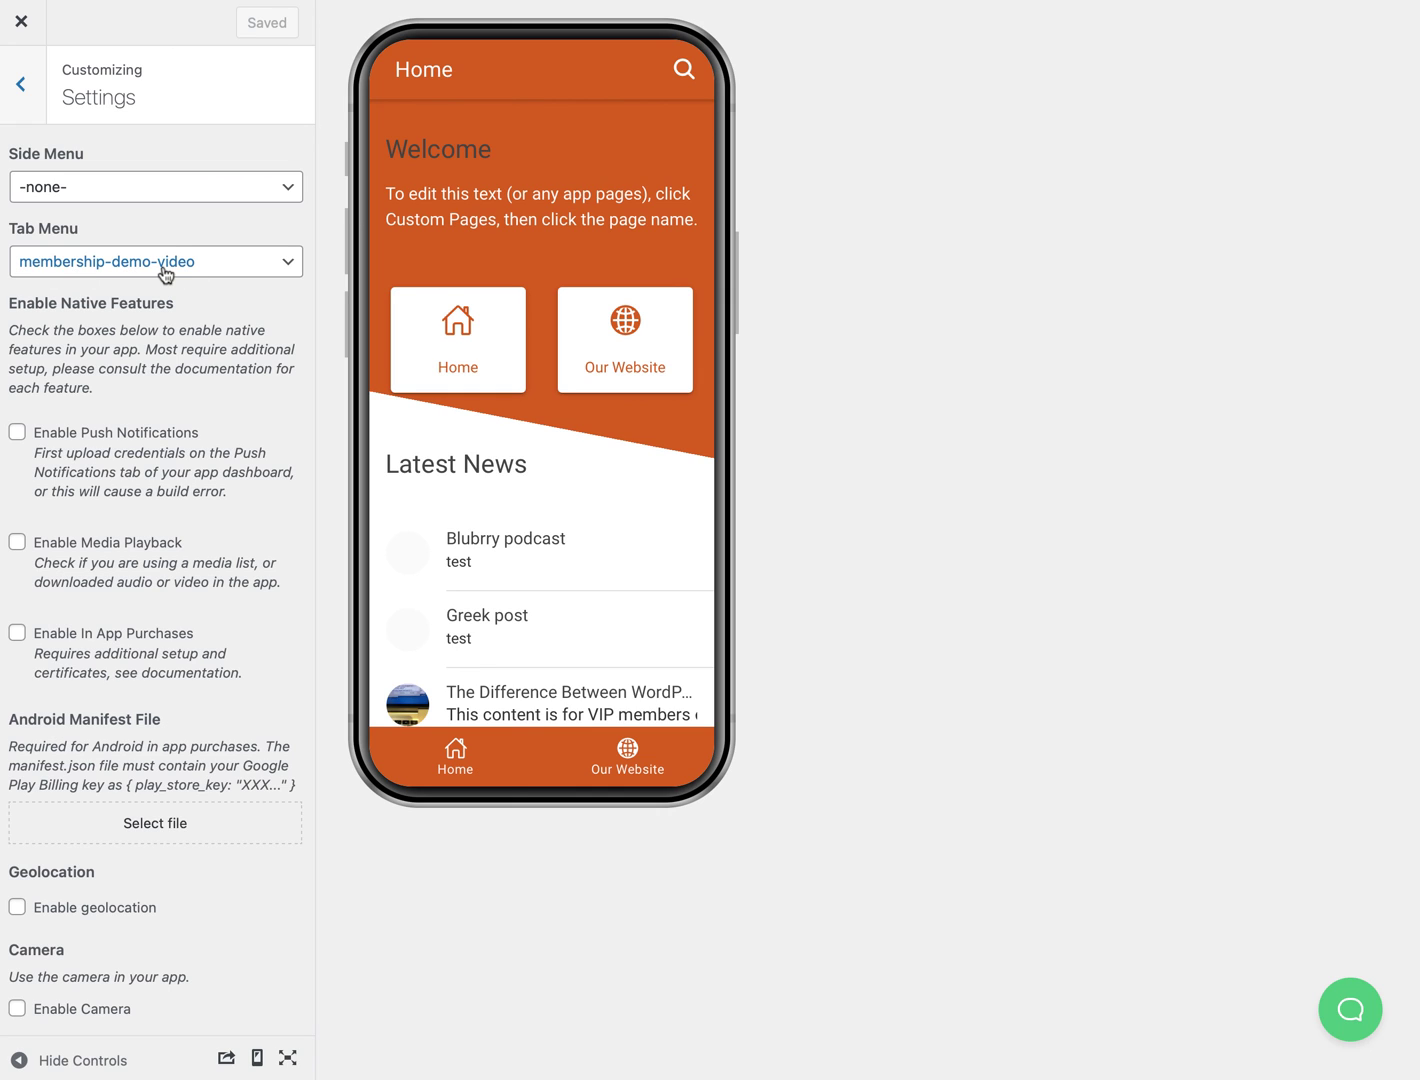
{"action": "left_click", "coordinate": [27, 86]}
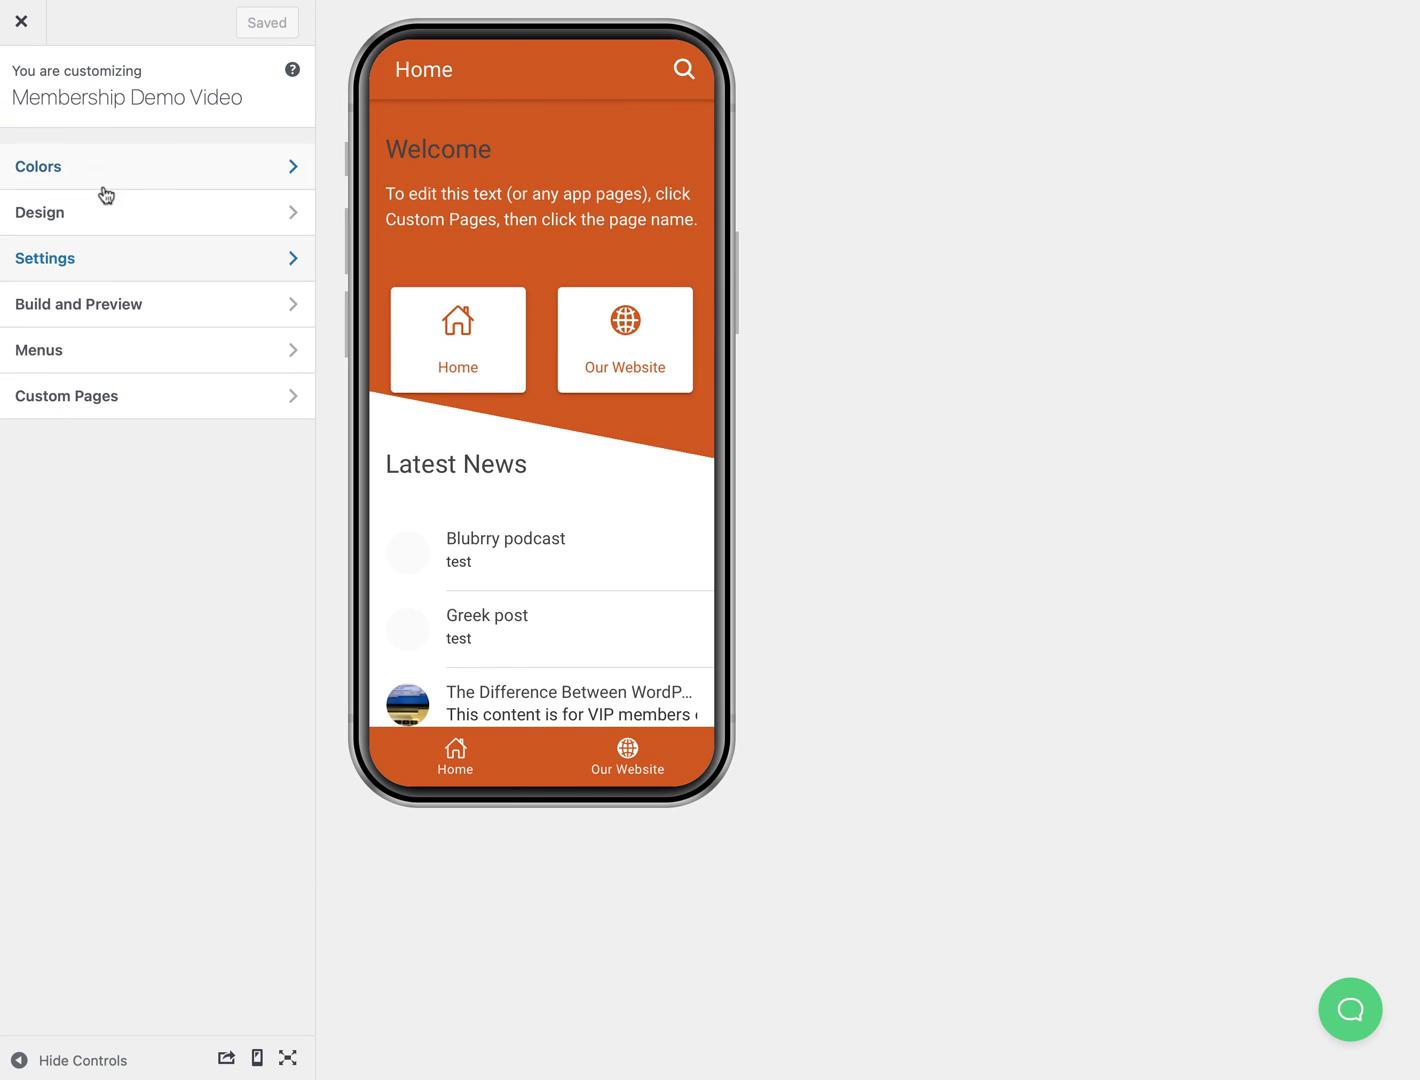
{"action": "left_click", "coordinate": [120, 308]}
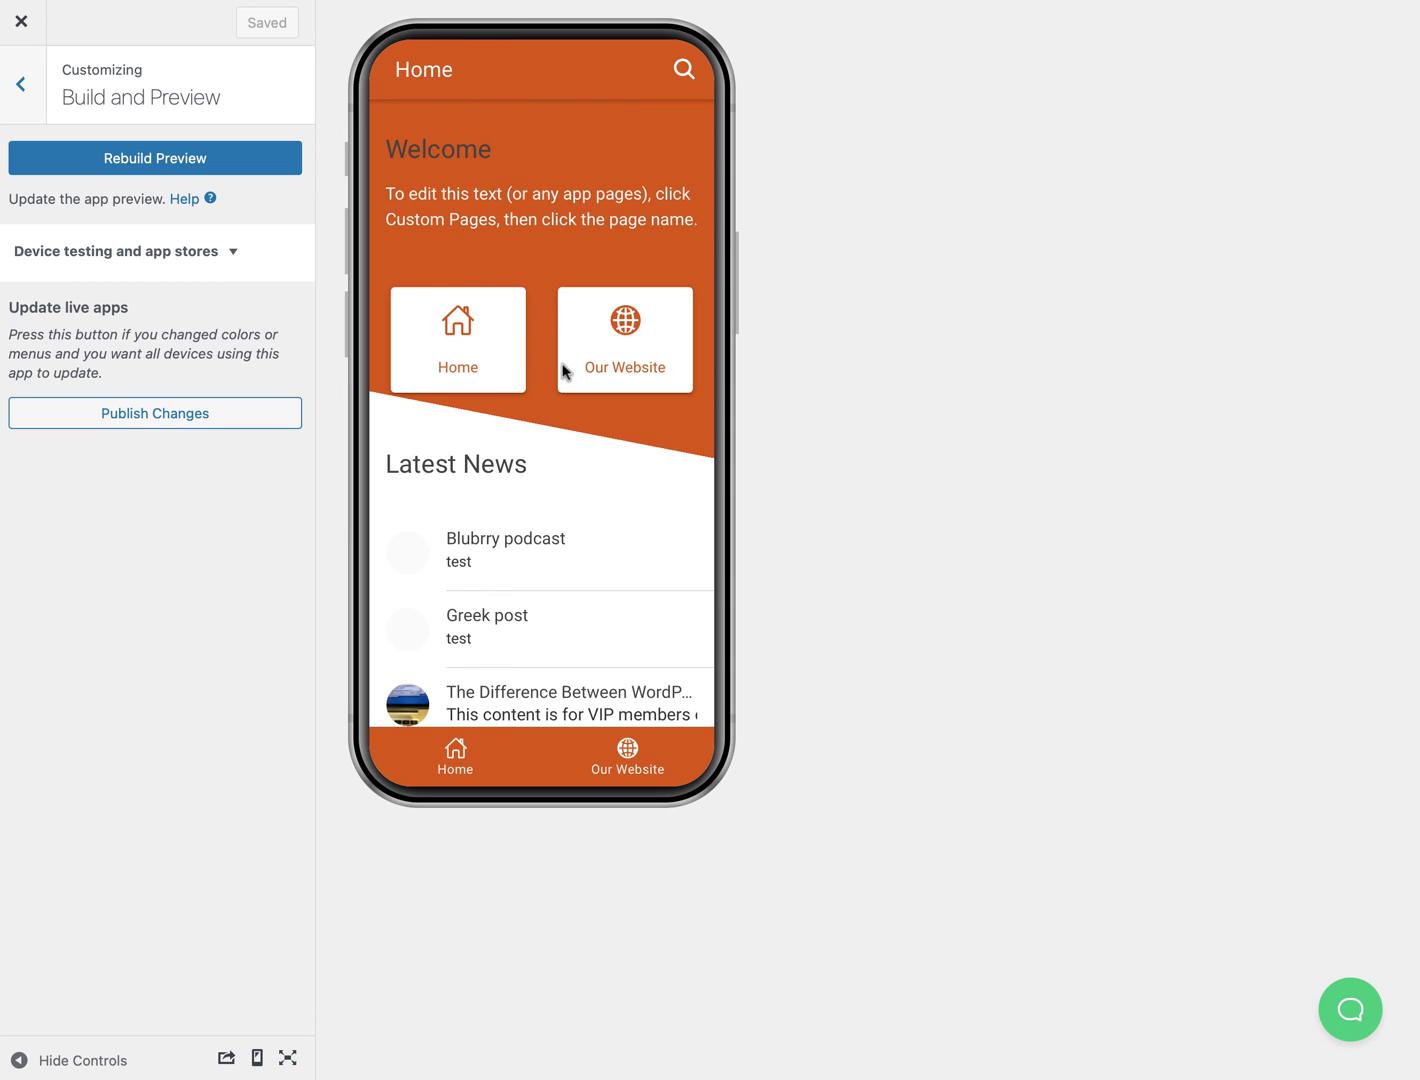
{"action": "left_click", "coordinate": [20, 85]}
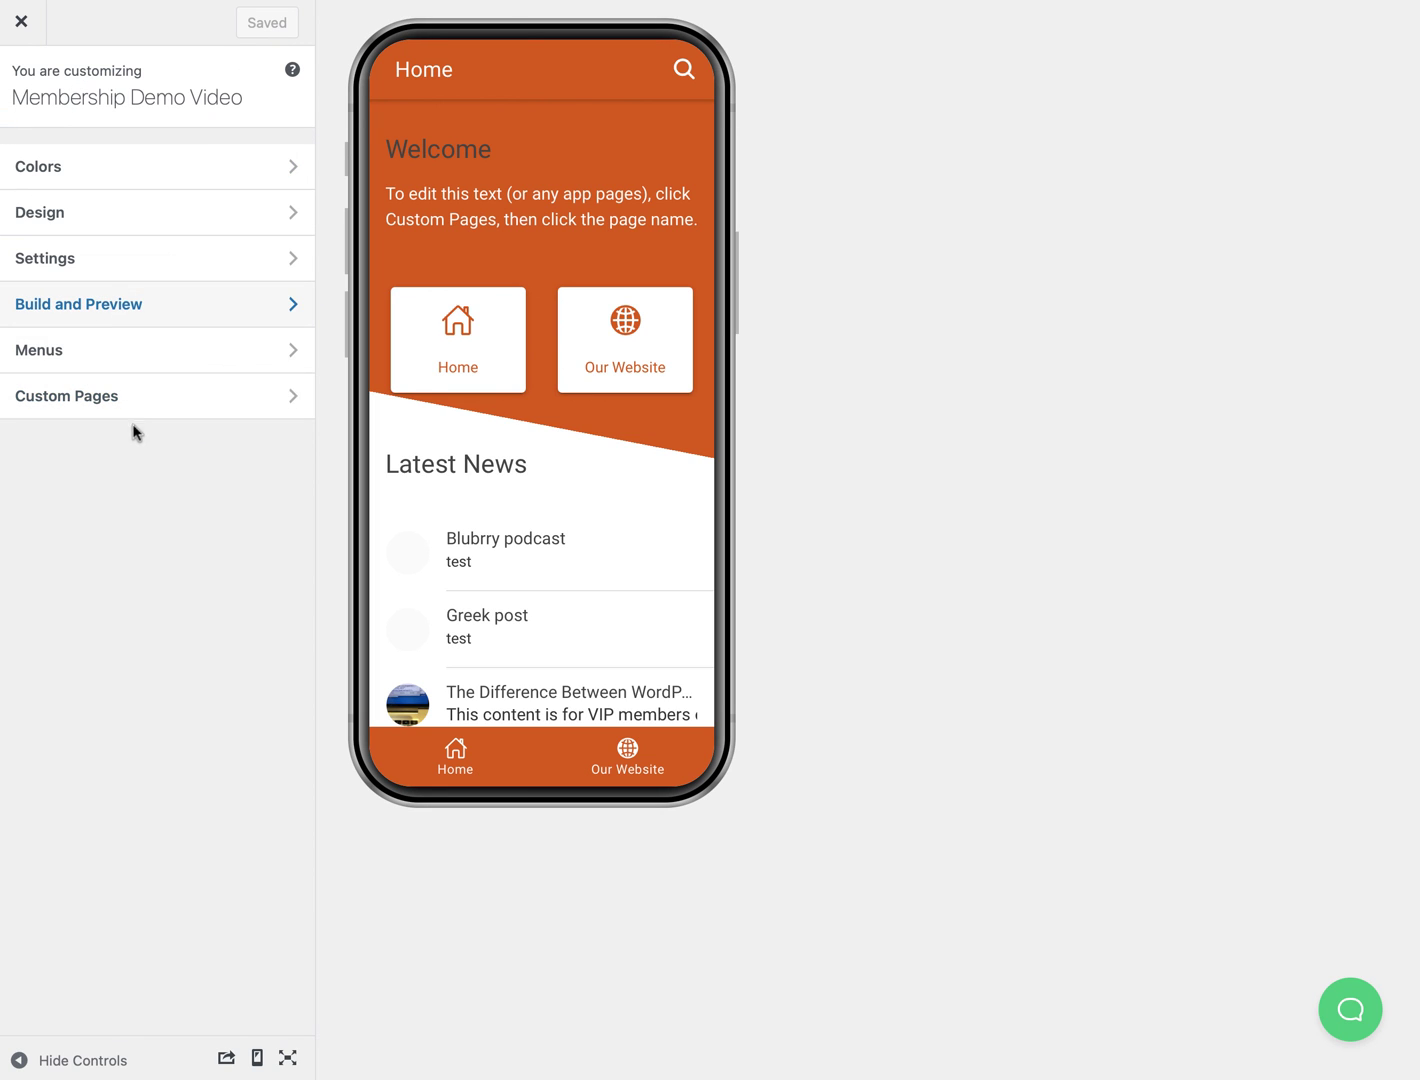
{"action": "left_click", "coordinate": [143, 352]}
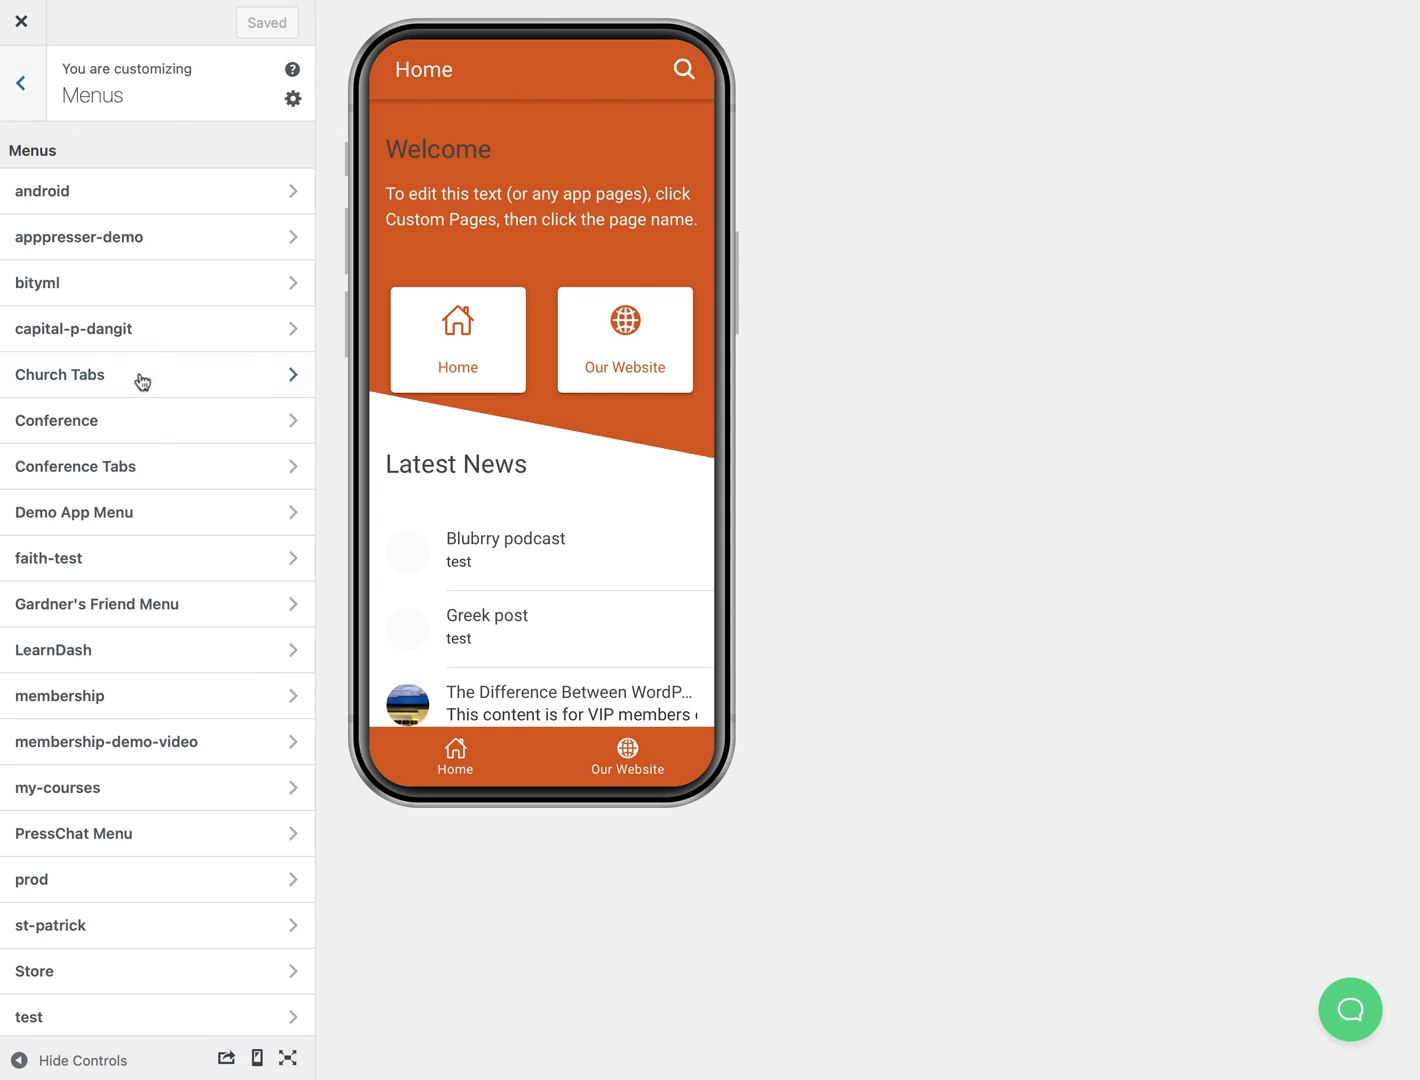
{"action": "scroll", "coordinate": [130, 450], "scroll_direction": "down", "scroll_amount": 3}
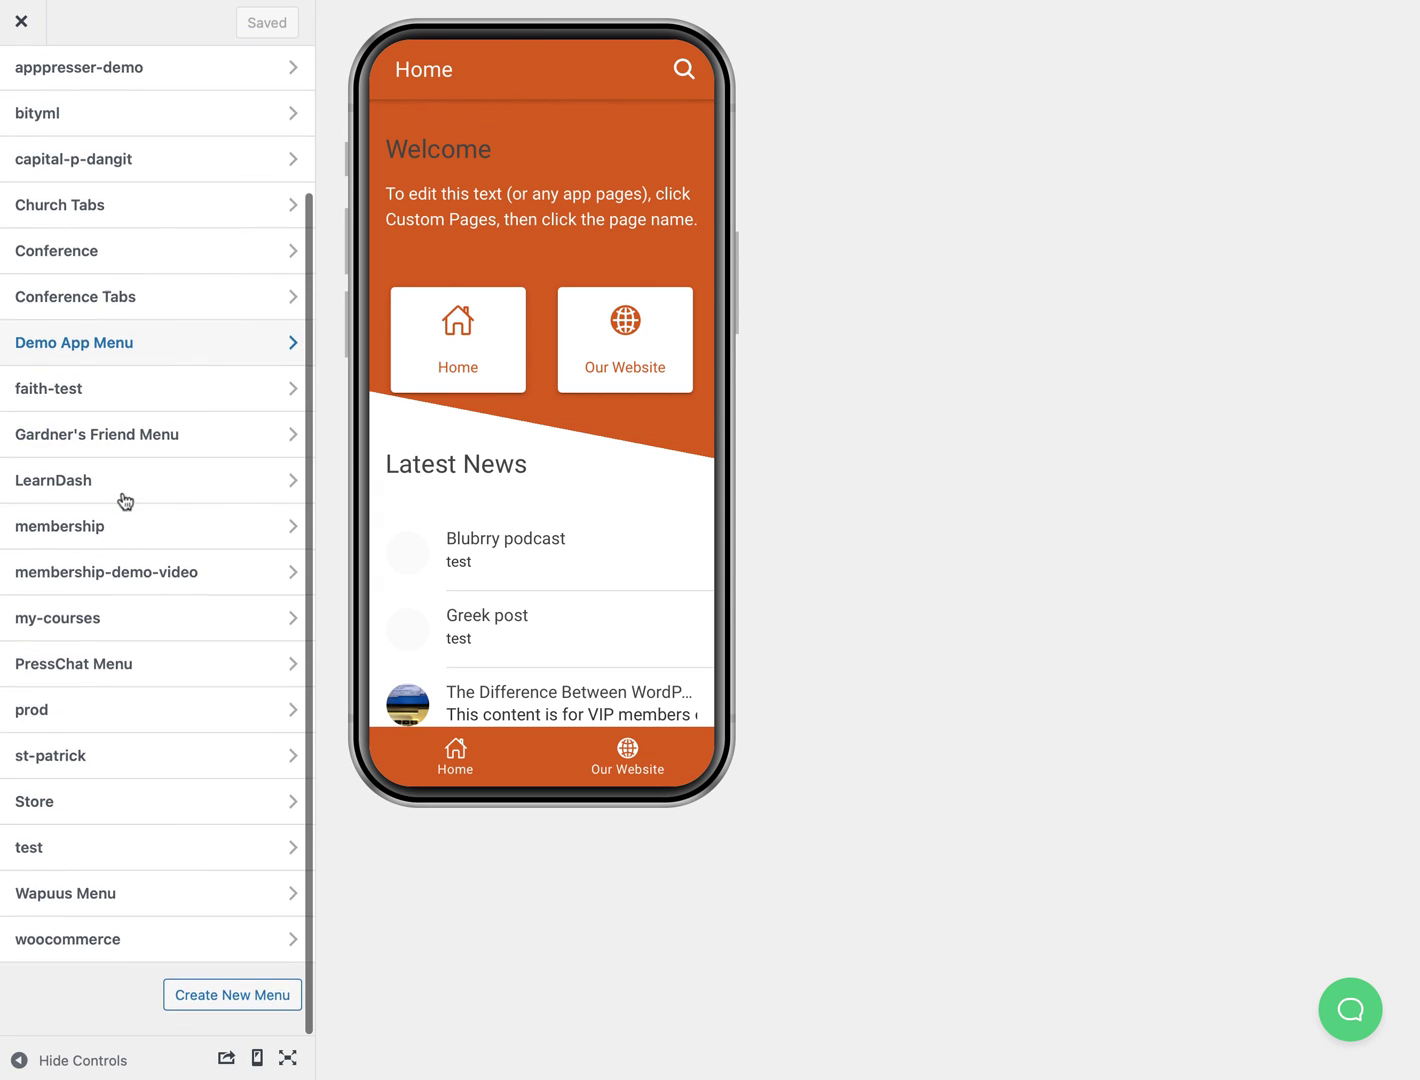
{"action": "left_click", "coordinate": [143, 590]}
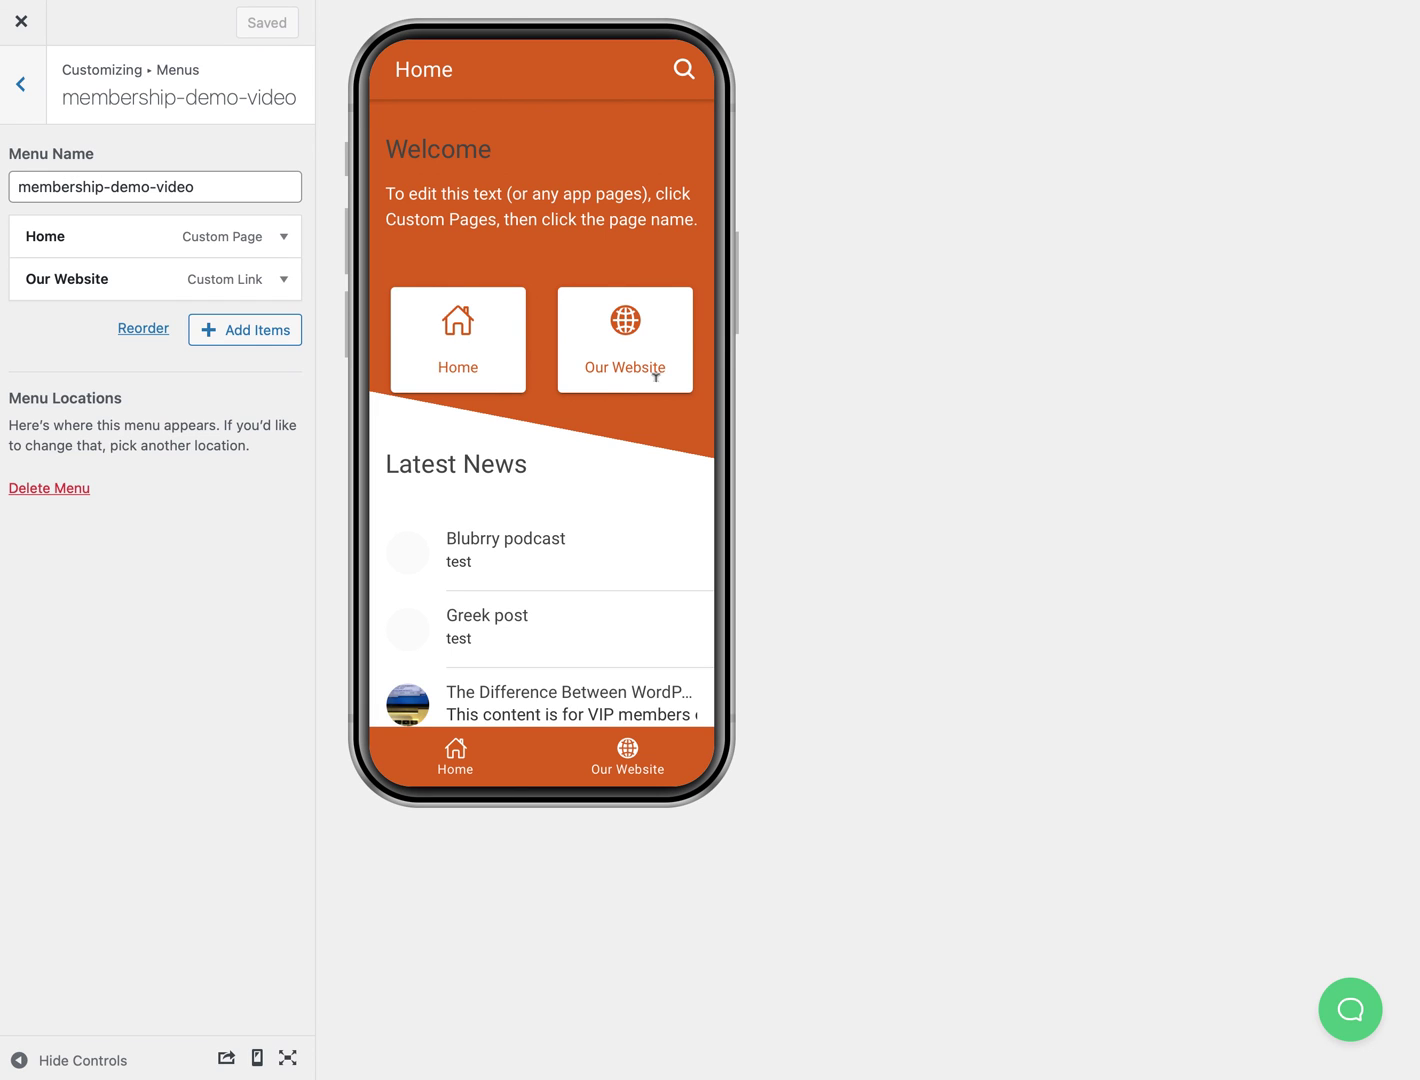
{"action": "left_click", "coordinate": [34, 86]}
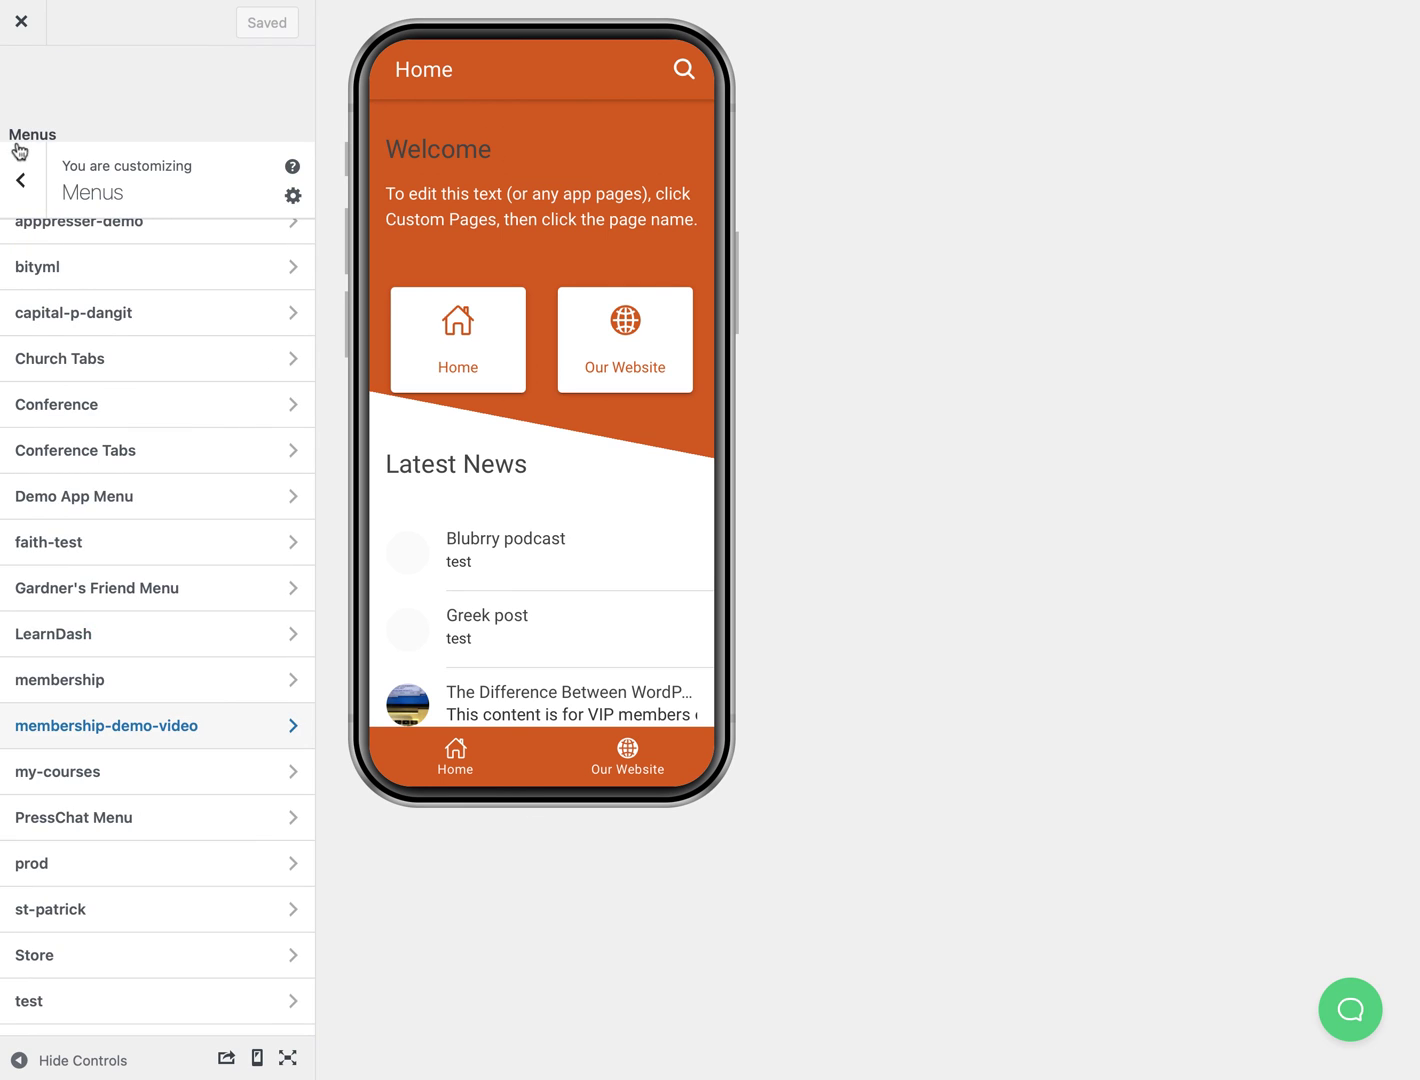
{"action": "left_click", "coordinate": [20, 157]}
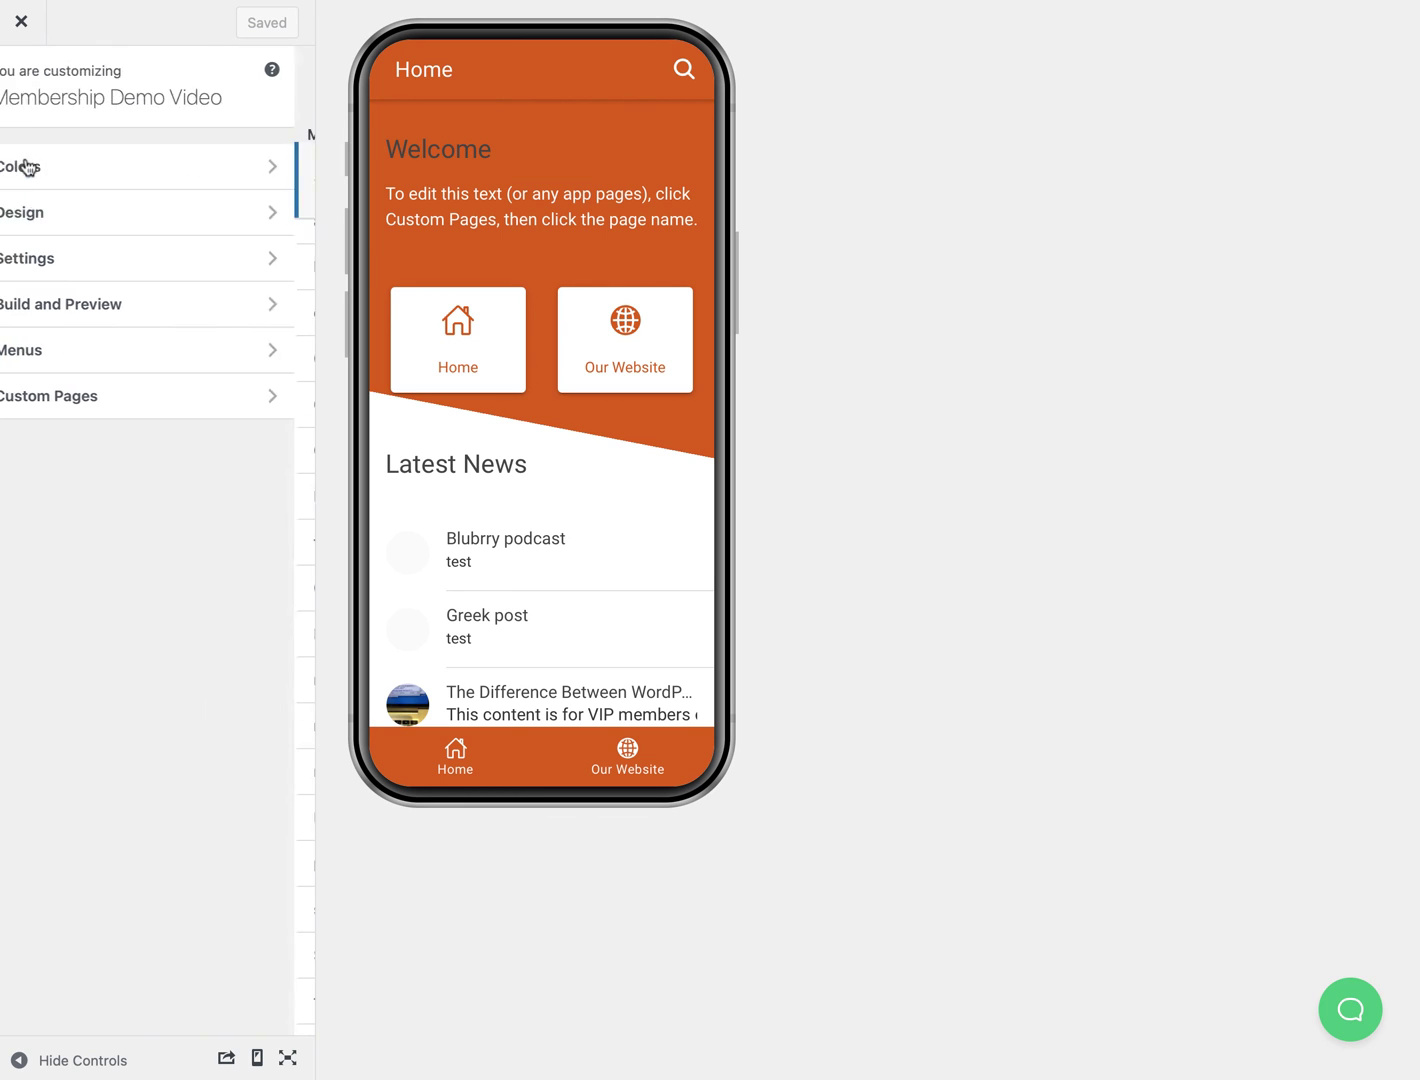
{"action": "left_click", "coordinate": [146, 398]}
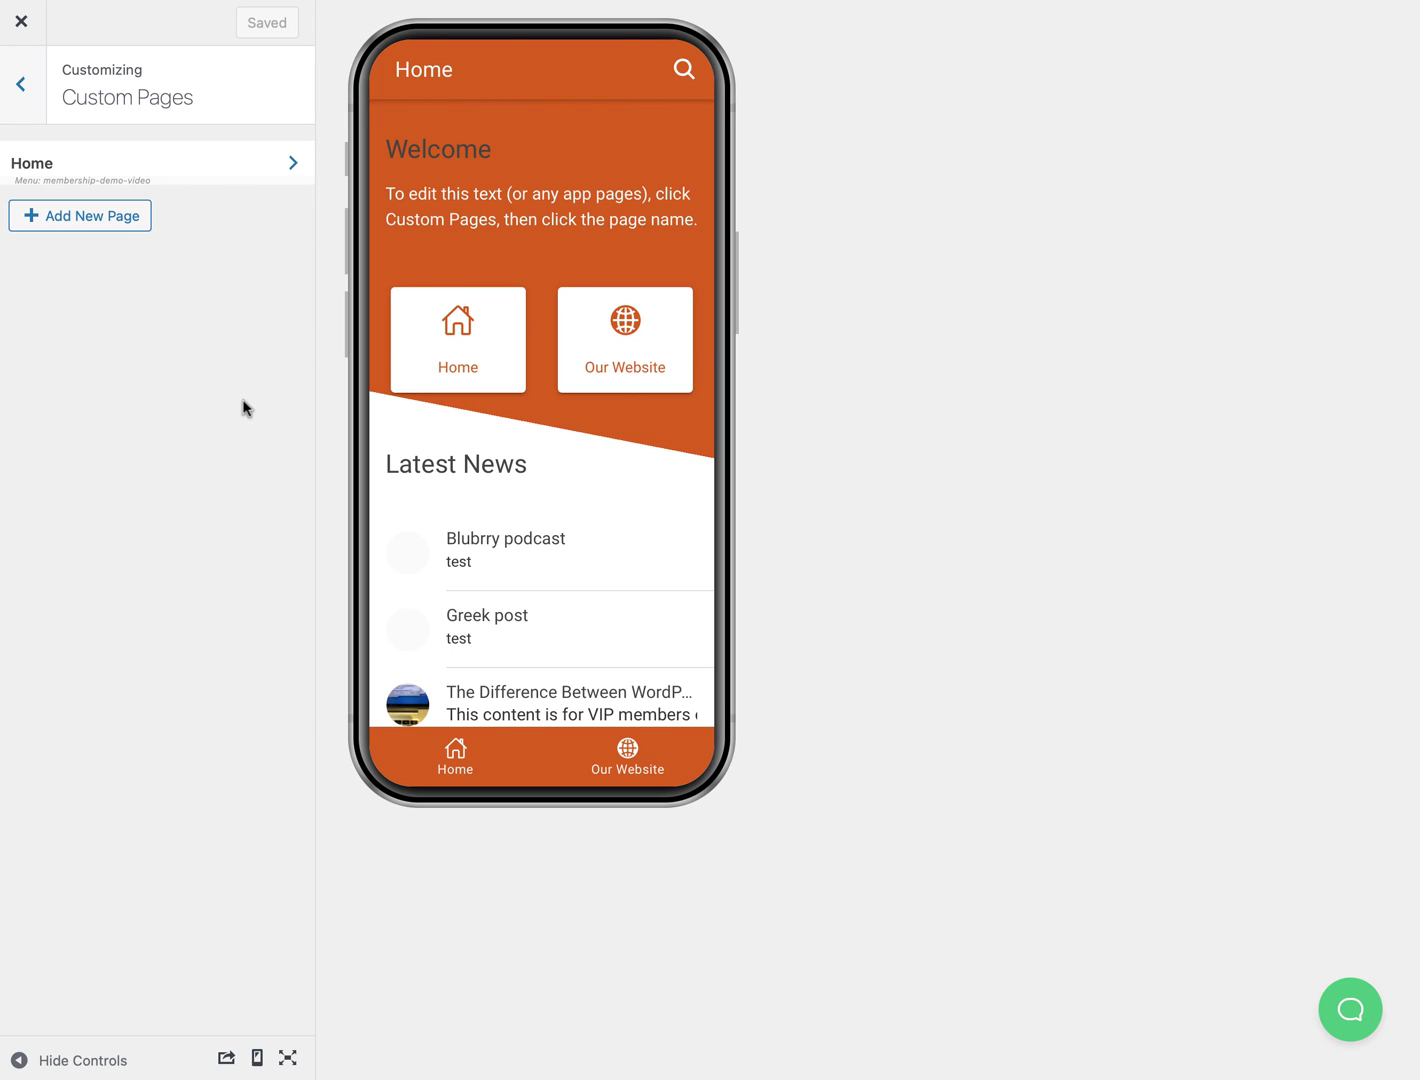
{"action": "left_click", "coordinate": [22, 88]}
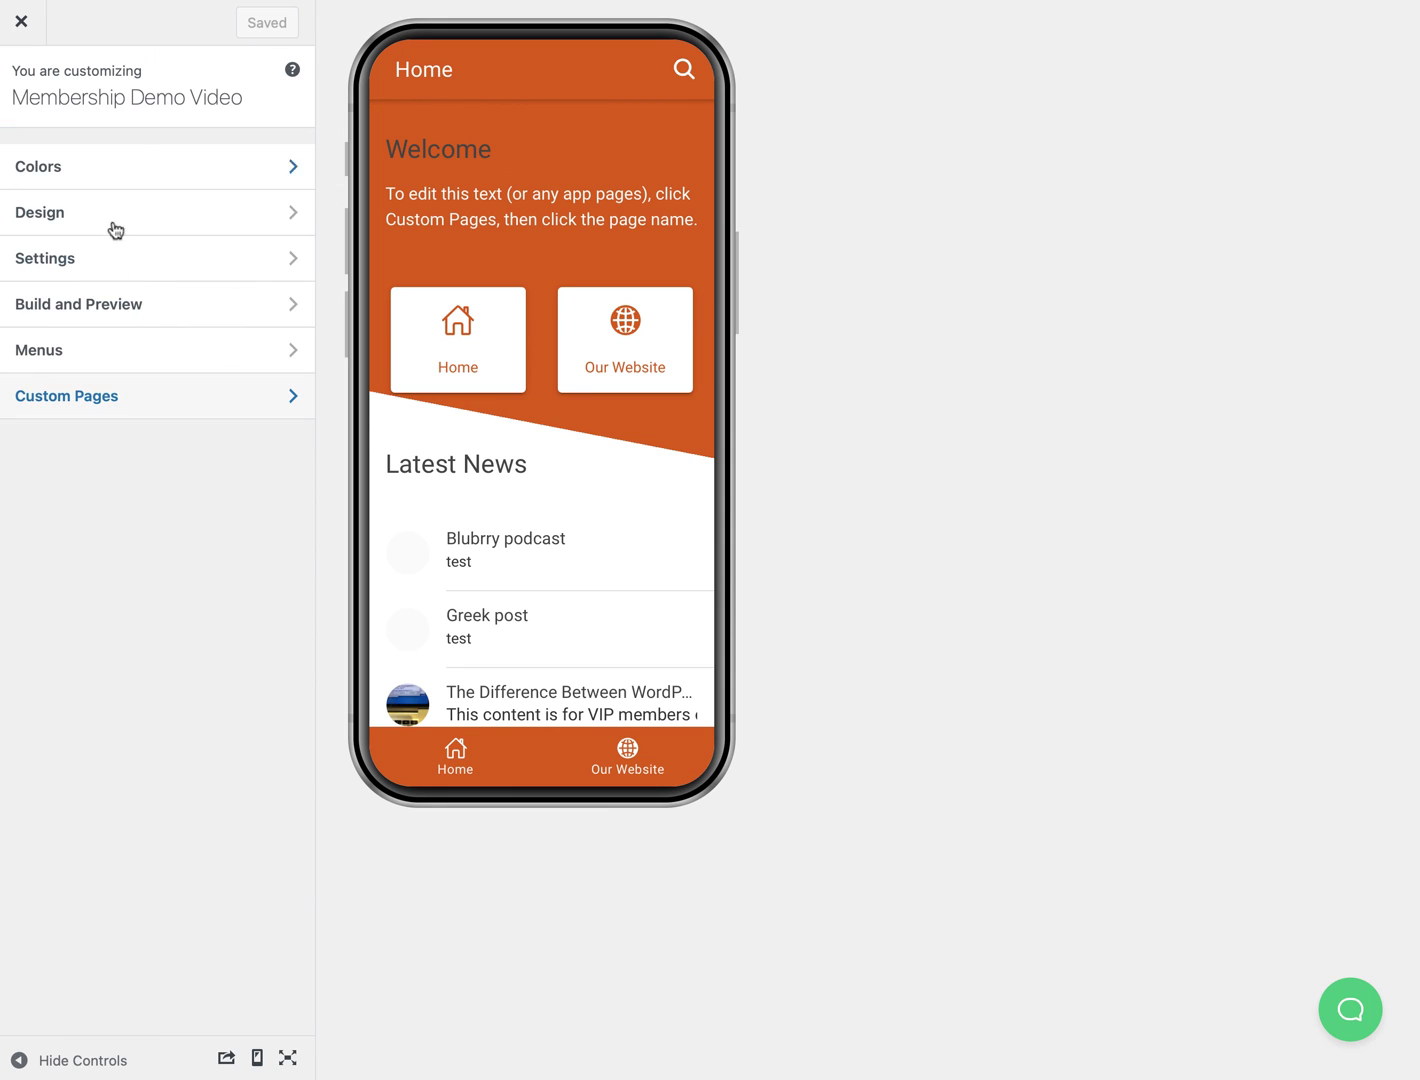